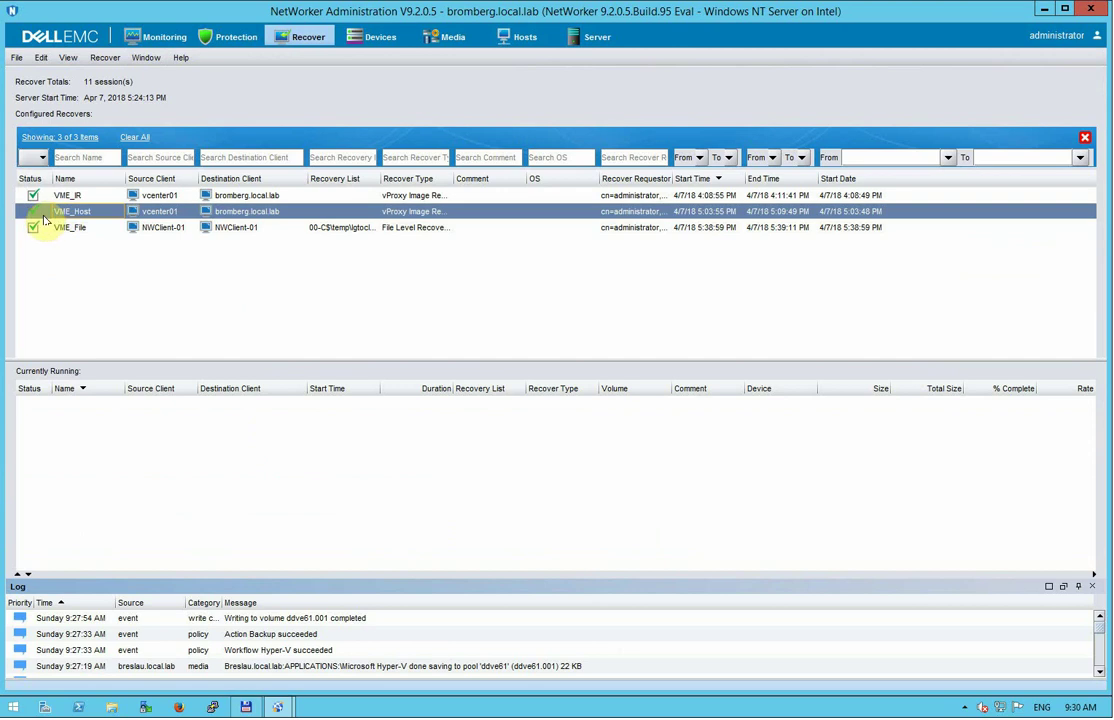
Start a New Recover of type Virtual Machine Recovery from vcenter01 and continue.
{"action": "right_click", "coordinate": [33, 216]}
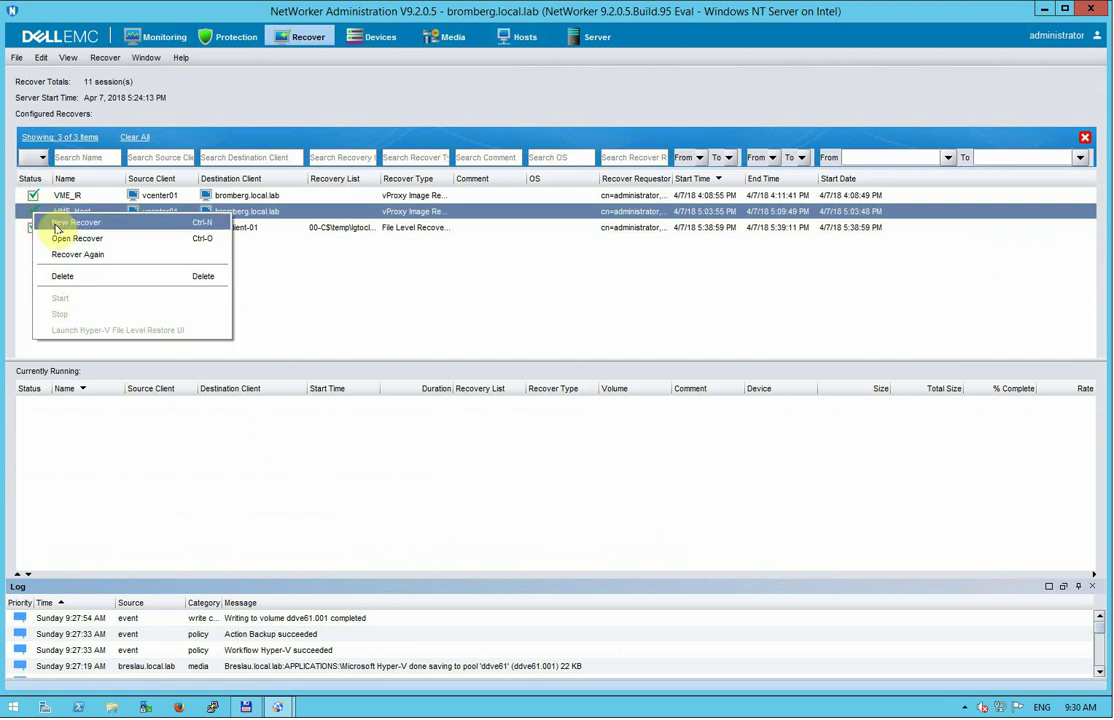
{"action": "left_click", "coordinate": [76, 223]}
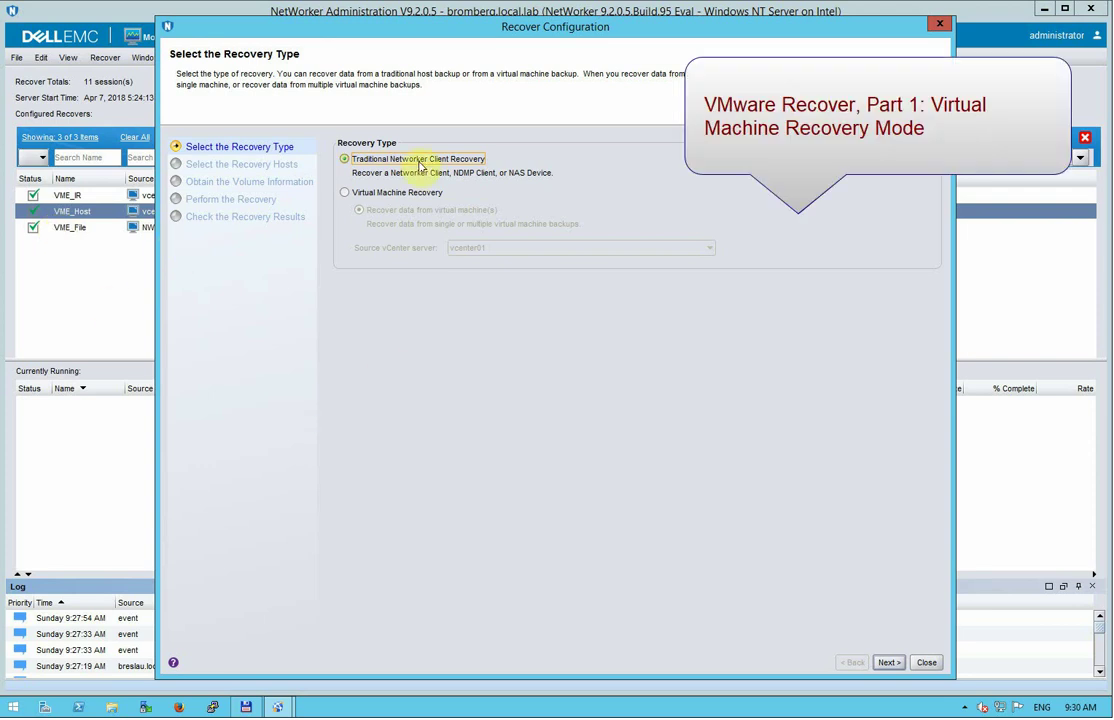
{"action": "left_click", "coordinate": [348, 192]}
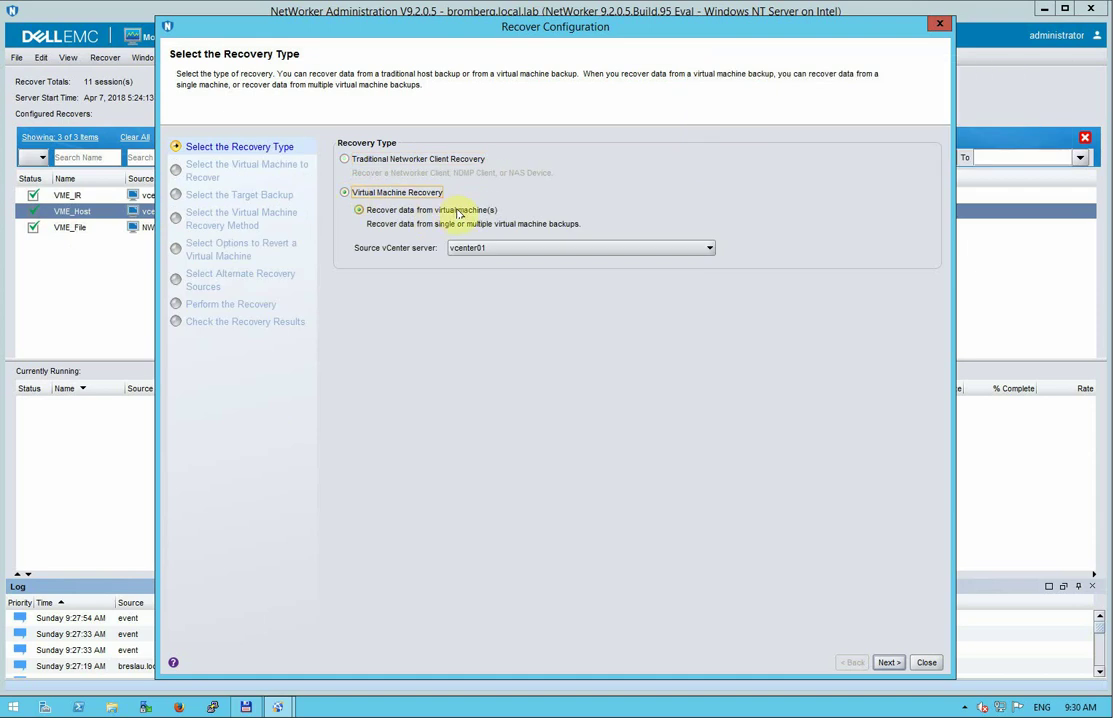
{"action": "left_click", "coordinate": [889, 663]}
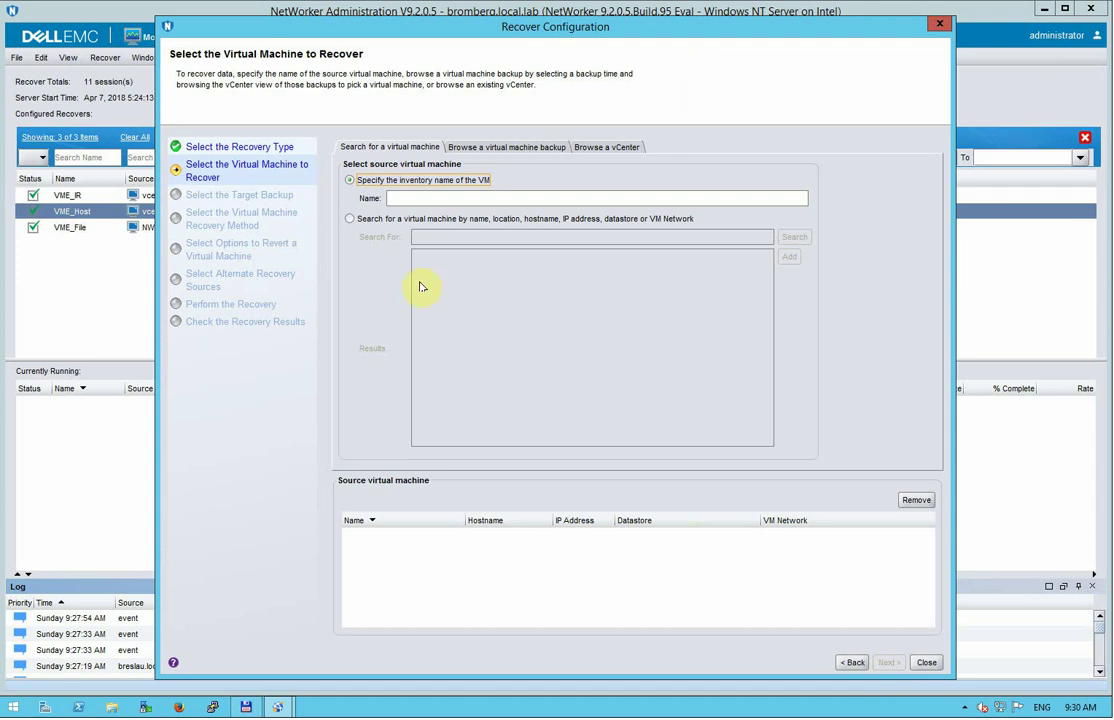
Choose APP01 (DataStore3TB) from the Name suggestions as the source virtual machine.
{"action": "left_click", "coordinate": [410, 197]}
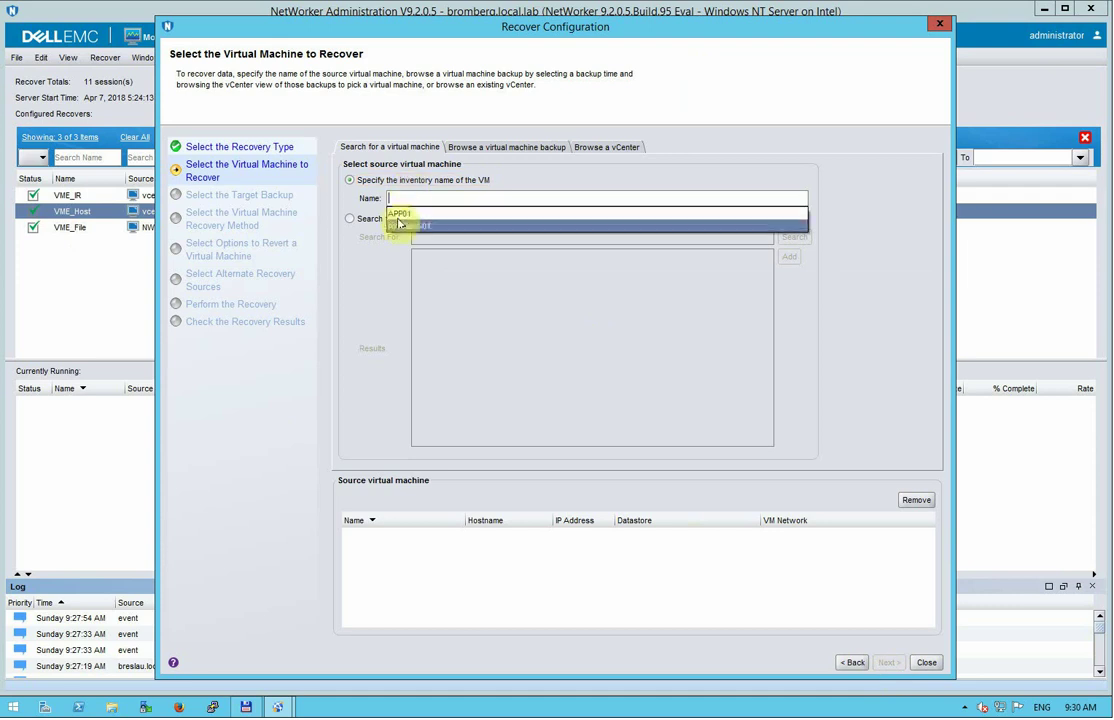
{"action": "left_click", "coordinate": [399, 224]}
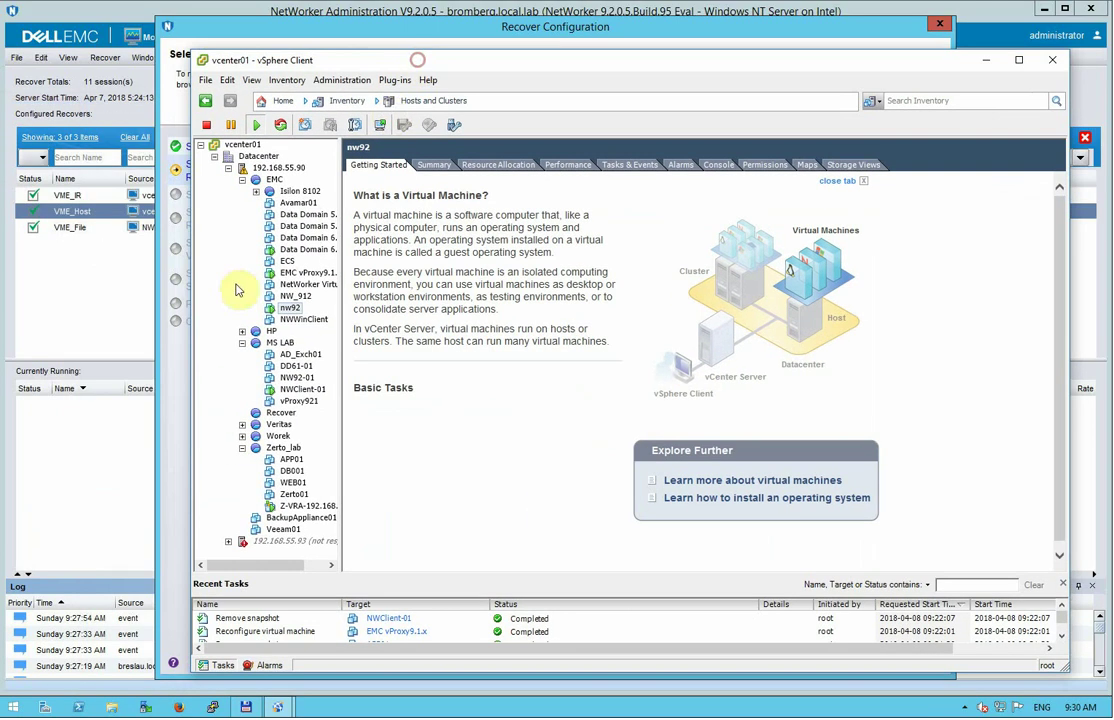
Delete APP01 from disk in the Zerto_lab inventory, confirming with Tak.
{"action": "left_click", "coordinate": [290, 459]}
{"action": "right_click", "coordinate": [292, 459]}
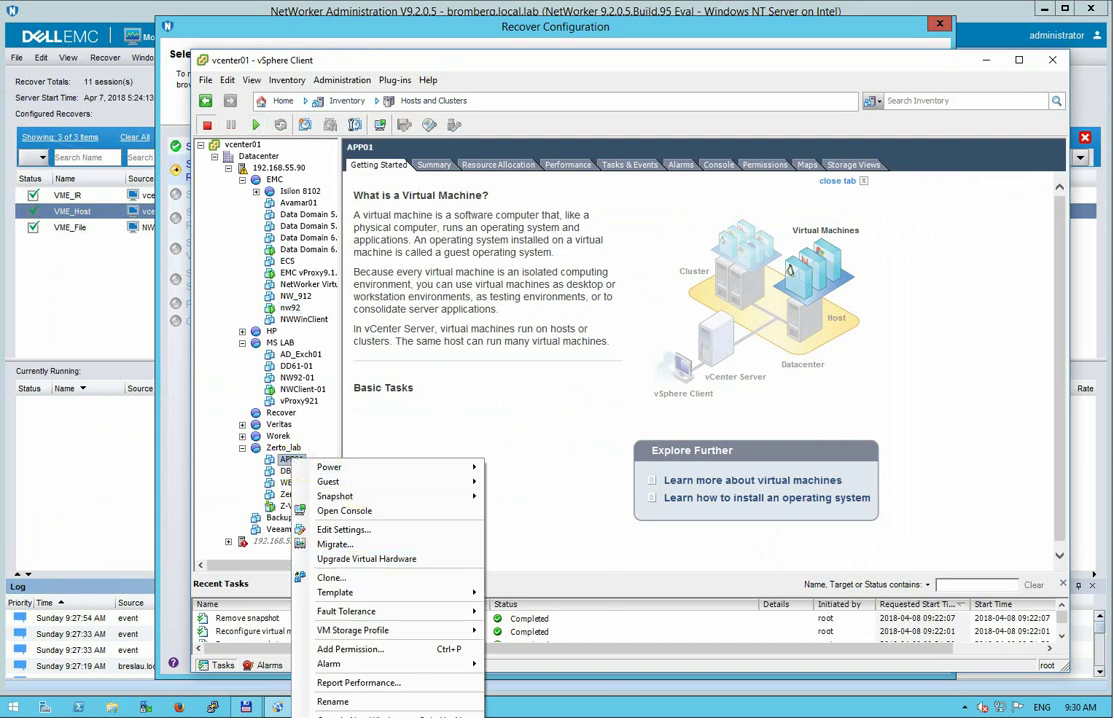
{"action": "left_click", "coordinate": [345, 717]}
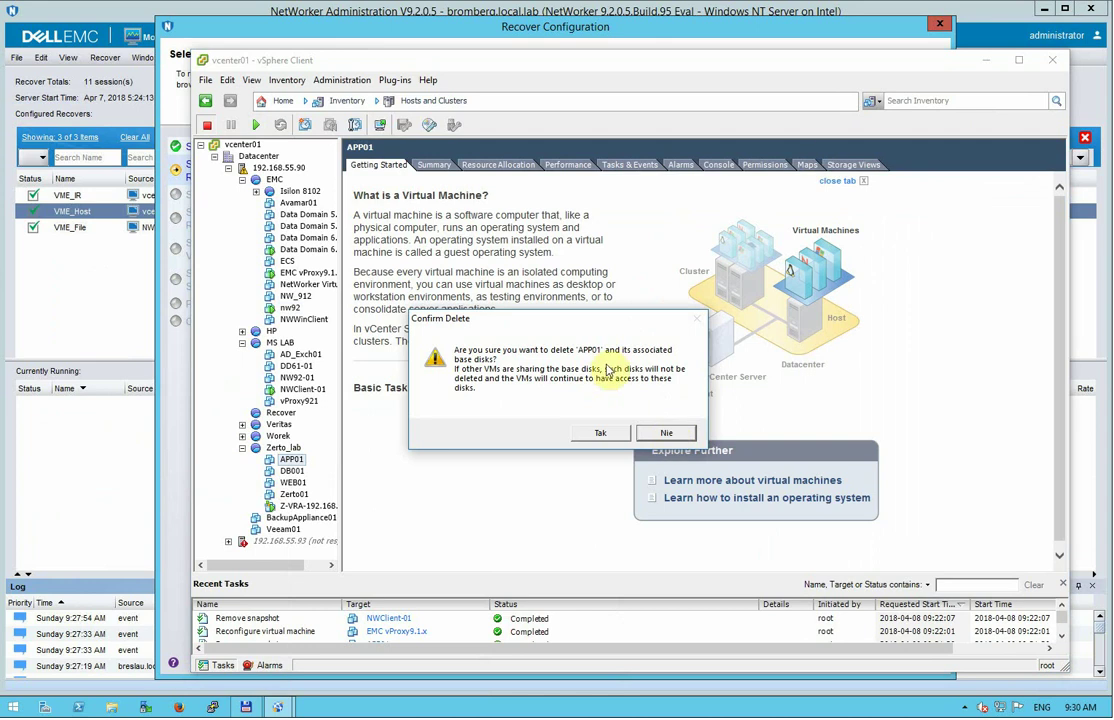
{"action": "left_click", "coordinate": [597, 436]}
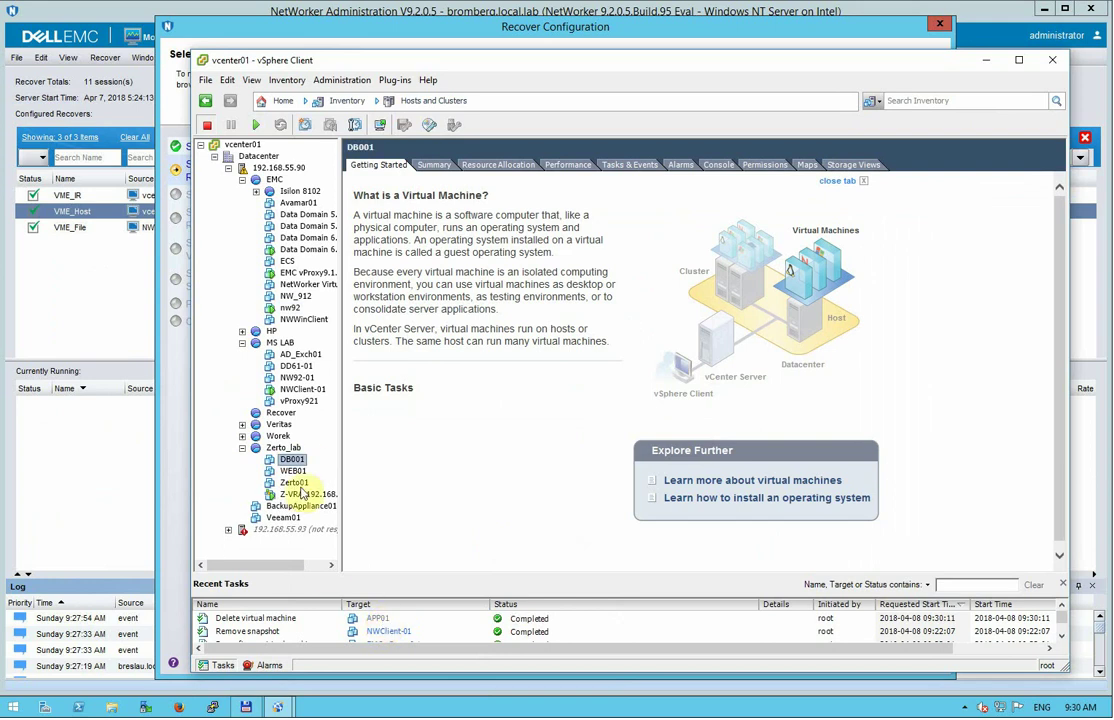
{"action": "left_click_drag", "start_coordinate": [833, 65], "coordinate": [253, 101]}
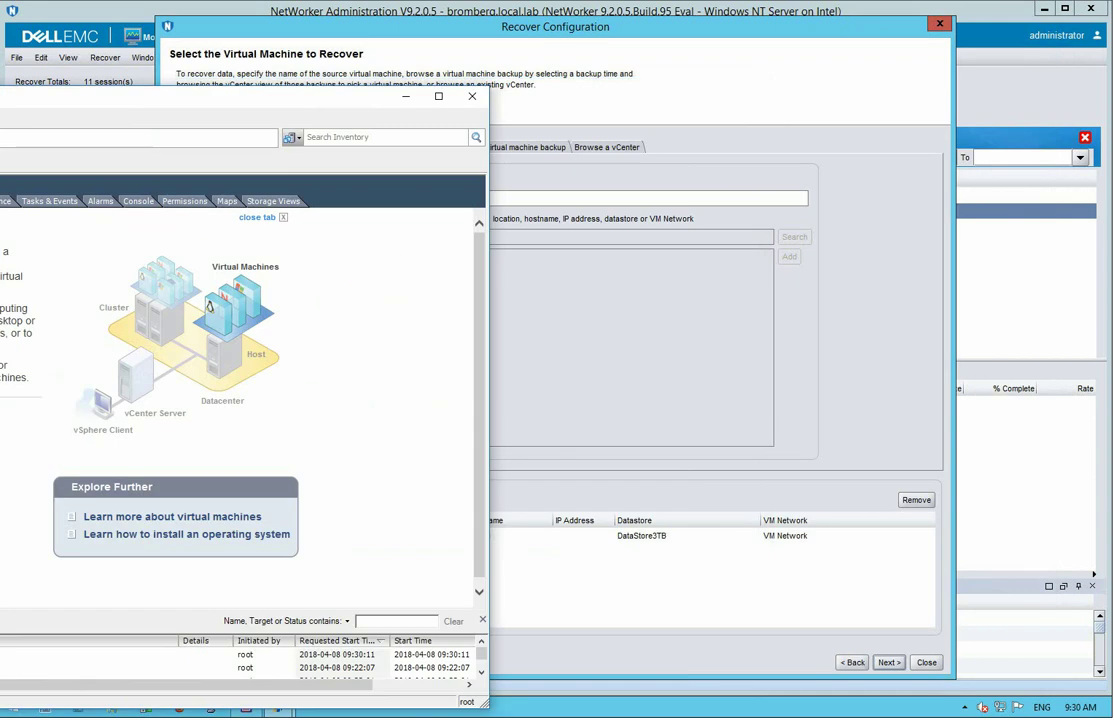
Restore APP01's 4/8/18 backup as new virtual machine APP01_1 in its original location.
{"action": "key", "text": "alt+Tab"}
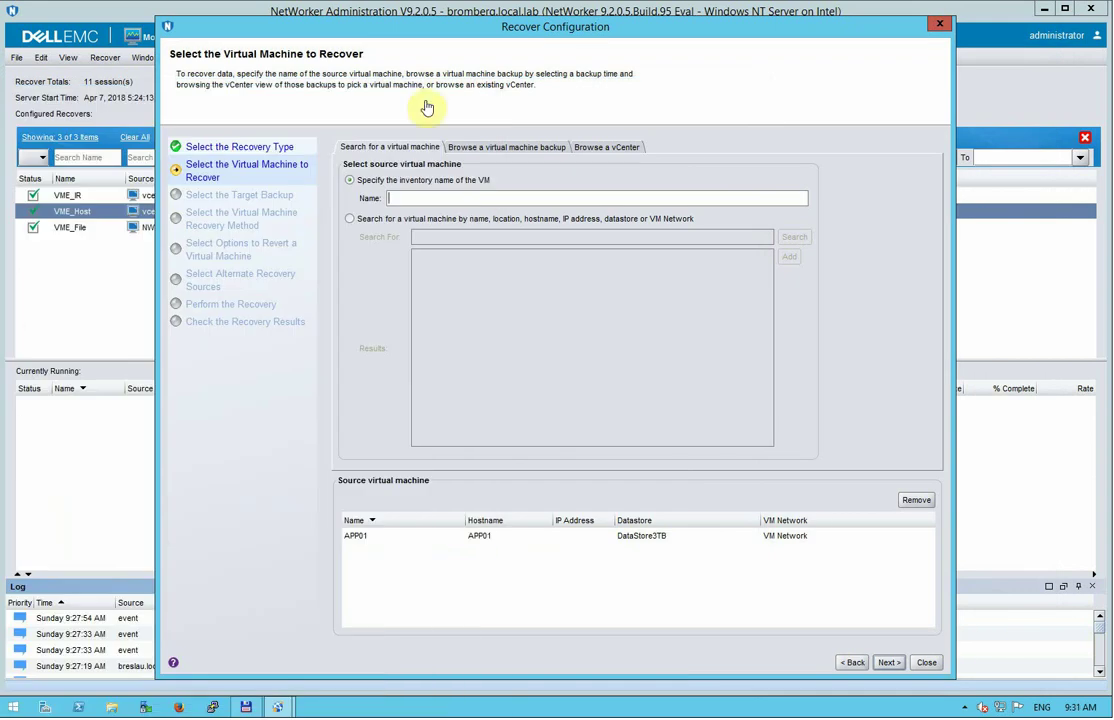
{"action": "left_click", "coordinate": [888, 663]}
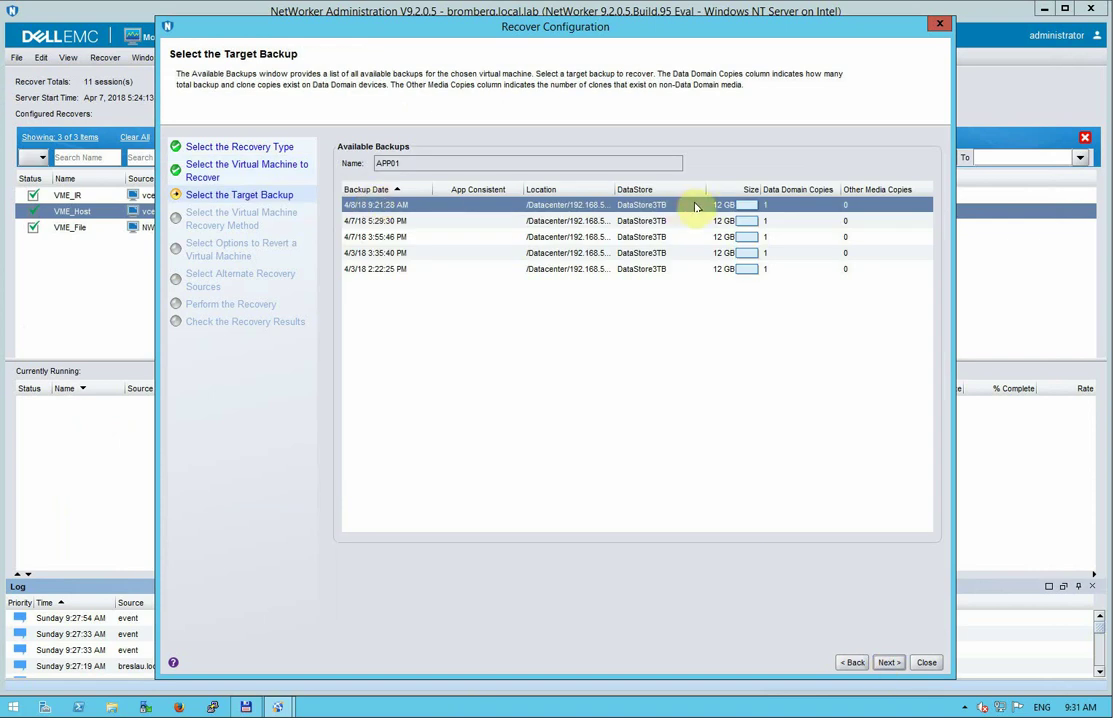
{"action": "left_click", "coordinate": [889, 663]}
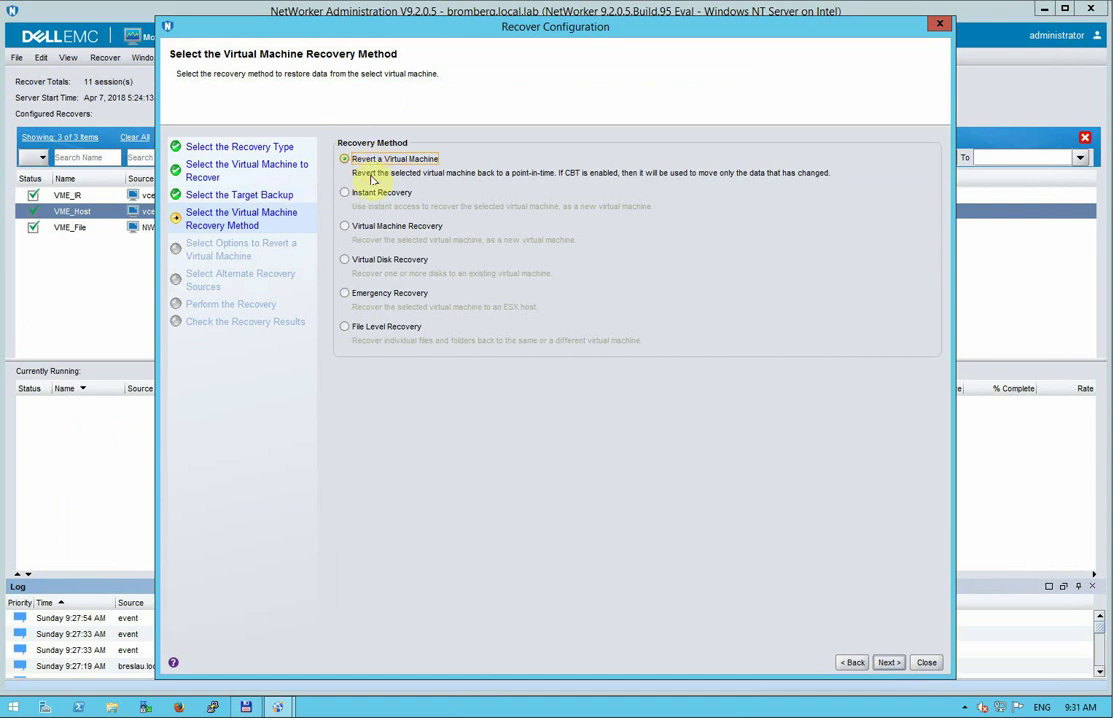
{"action": "left_click", "coordinate": [364, 230]}
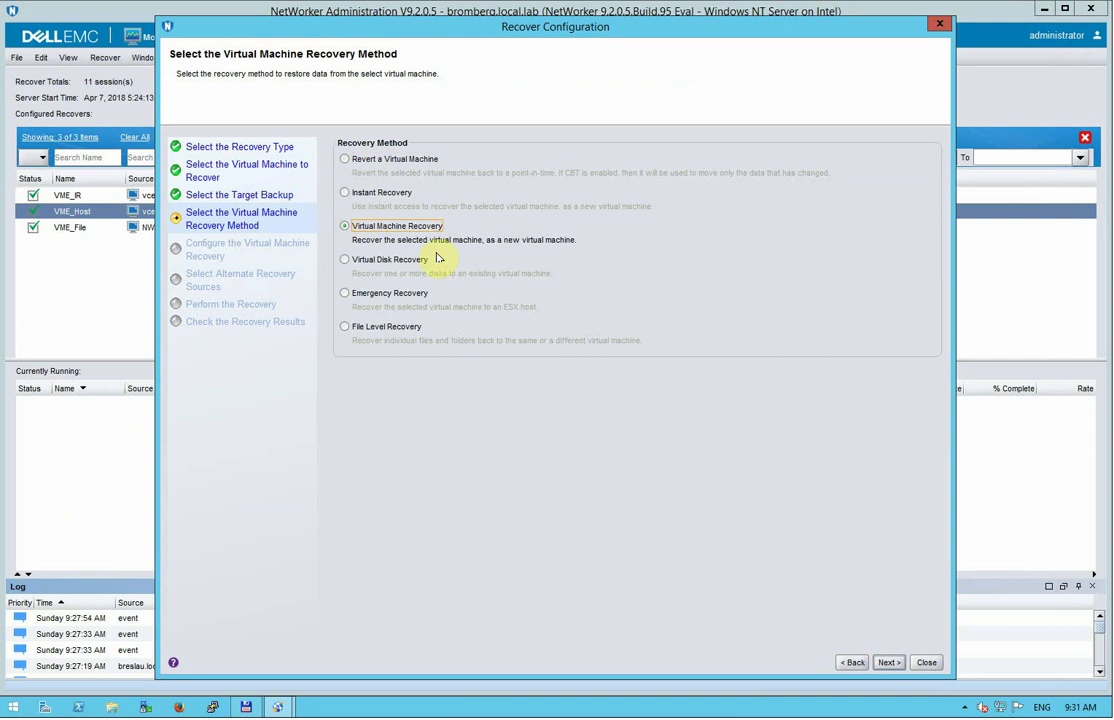
{"action": "left_click", "coordinate": [889, 663]}
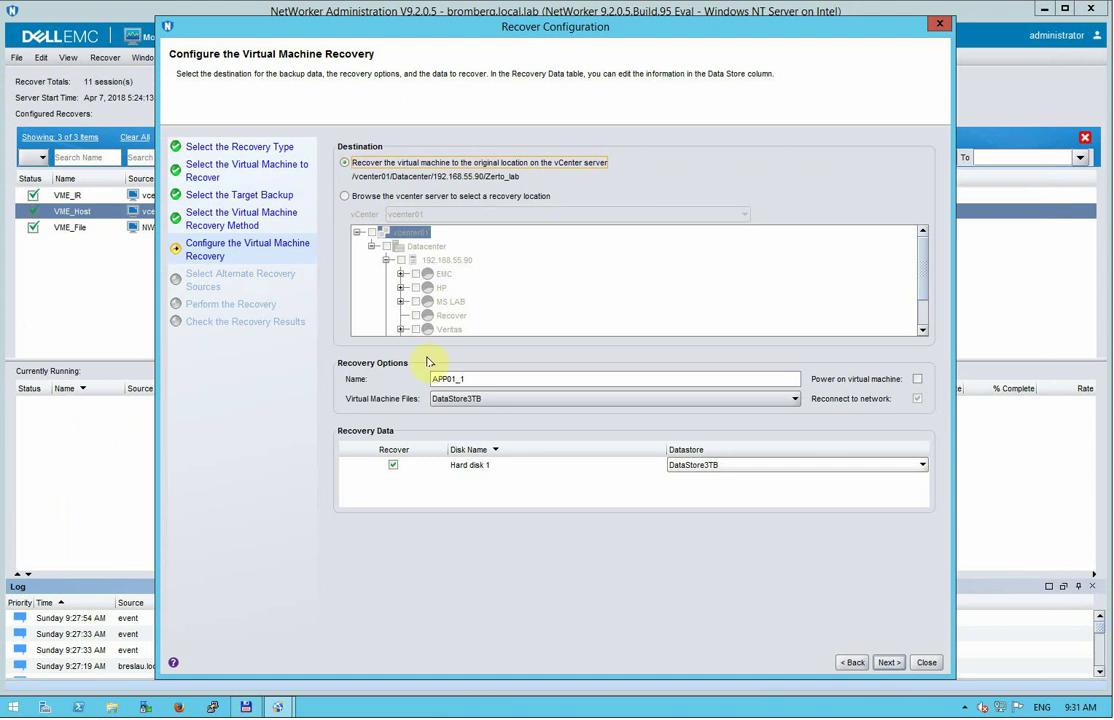
{"action": "left_click", "coordinate": [890, 663]}
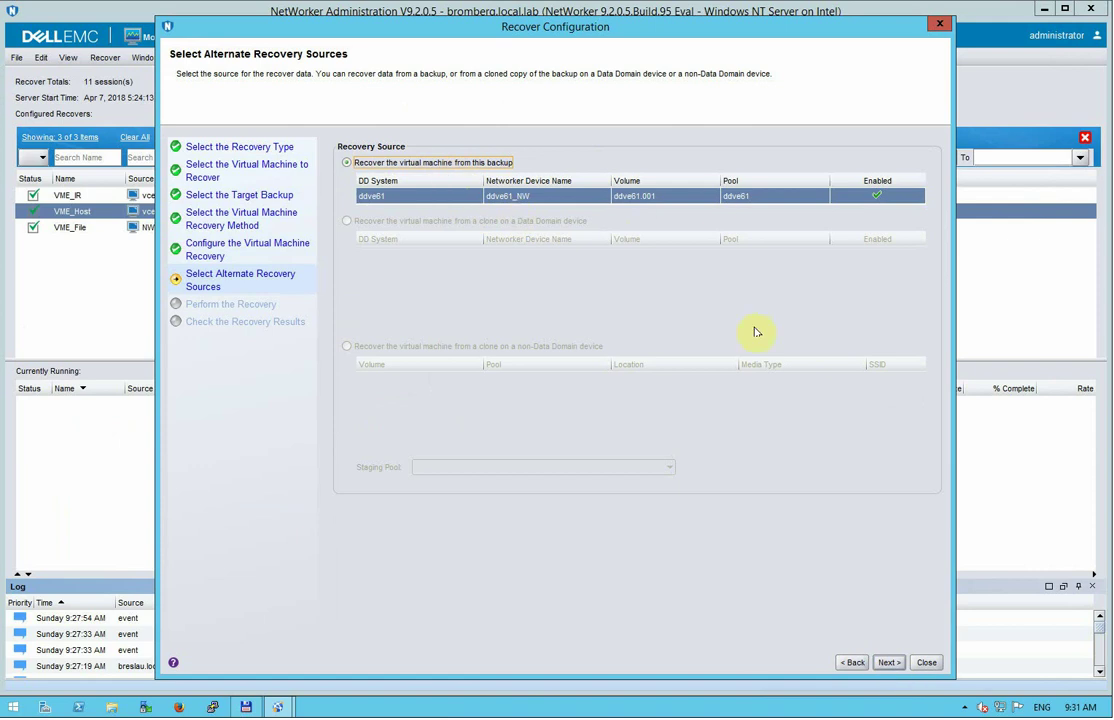
{"action": "left_click", "coordinate": [890, 663]}
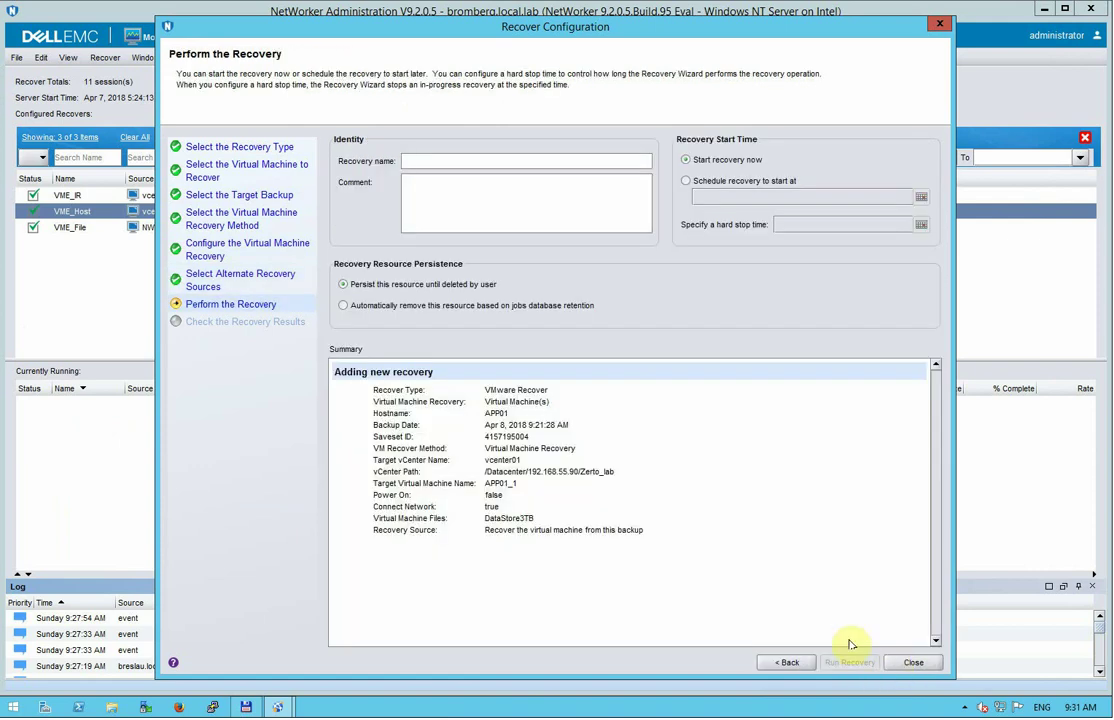
Name the recovery Recover_VM, run it, and confirm with Yes.
{"action": "left_click", "coordinate": [442, 162]}
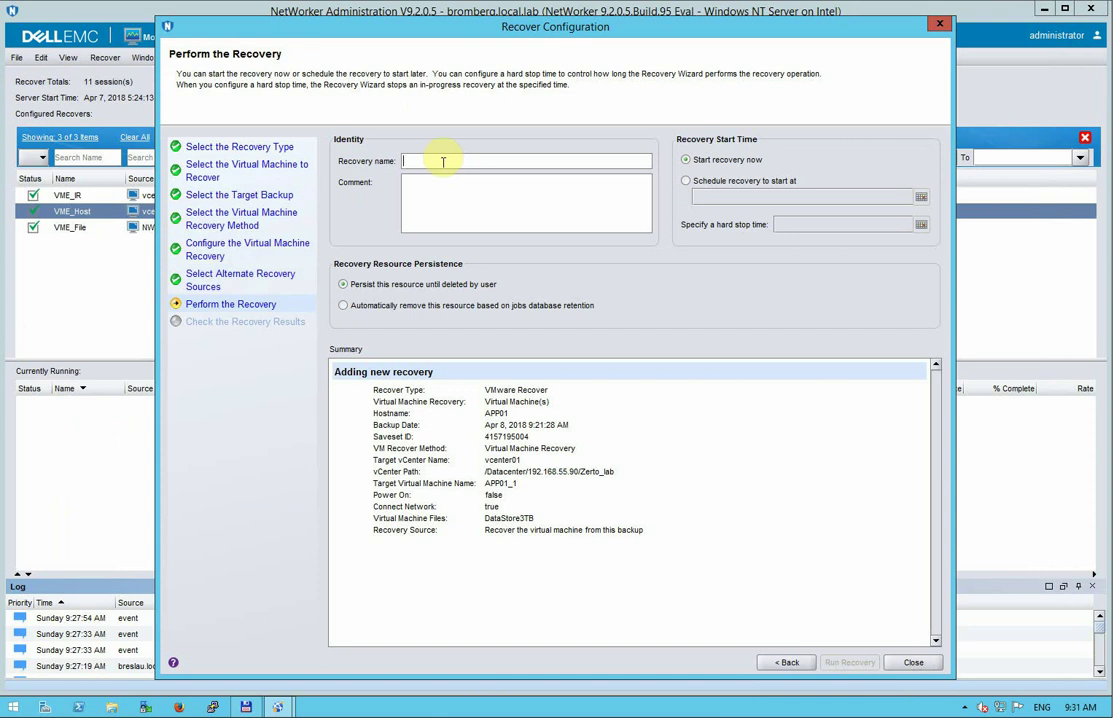
{"action": "type", "text": "Recover_VM"}
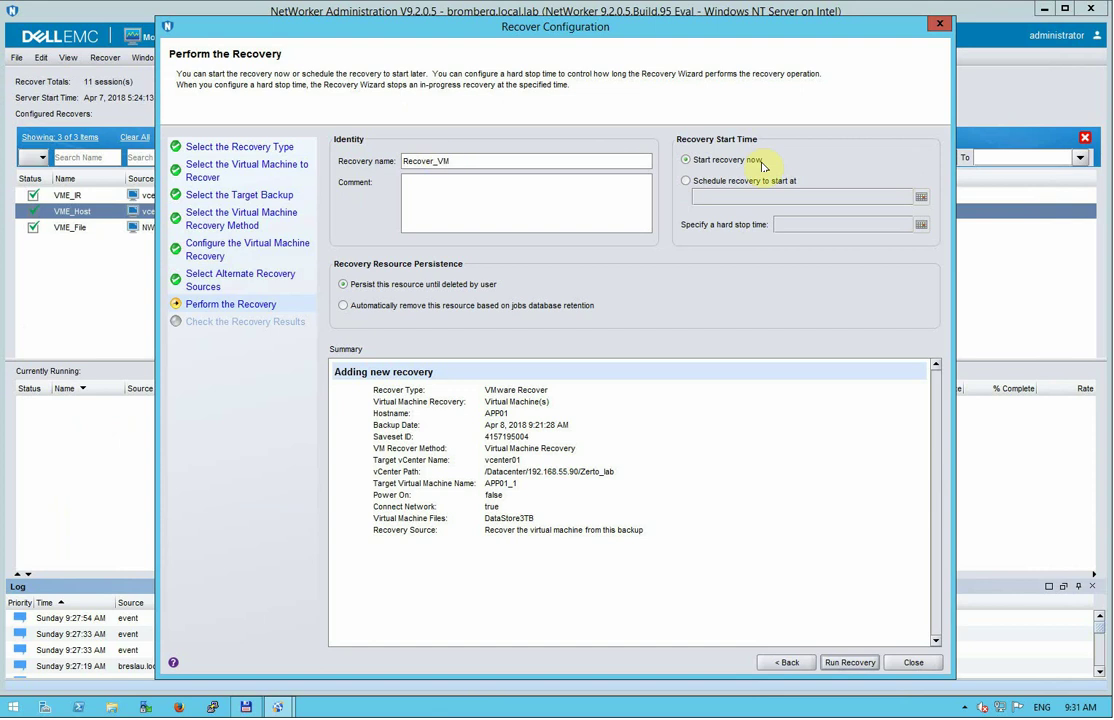
{"action": "left_click", "coordinate": [850, 663]}
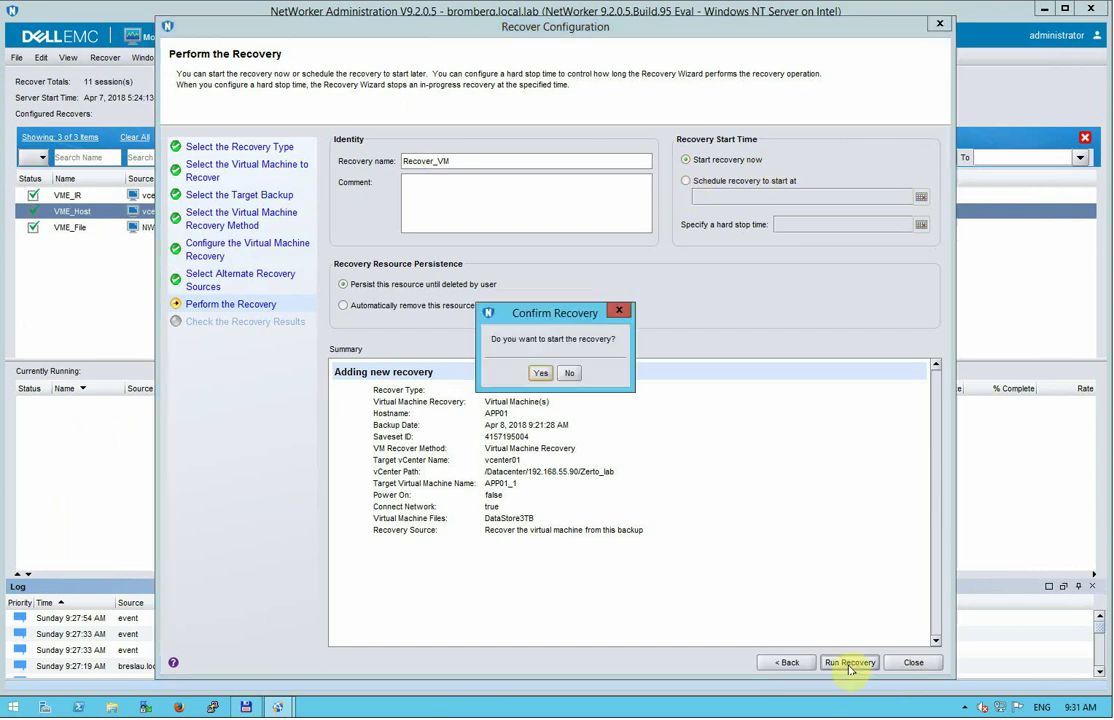
{"action": "left_click", "coordinate": [540, 372]}
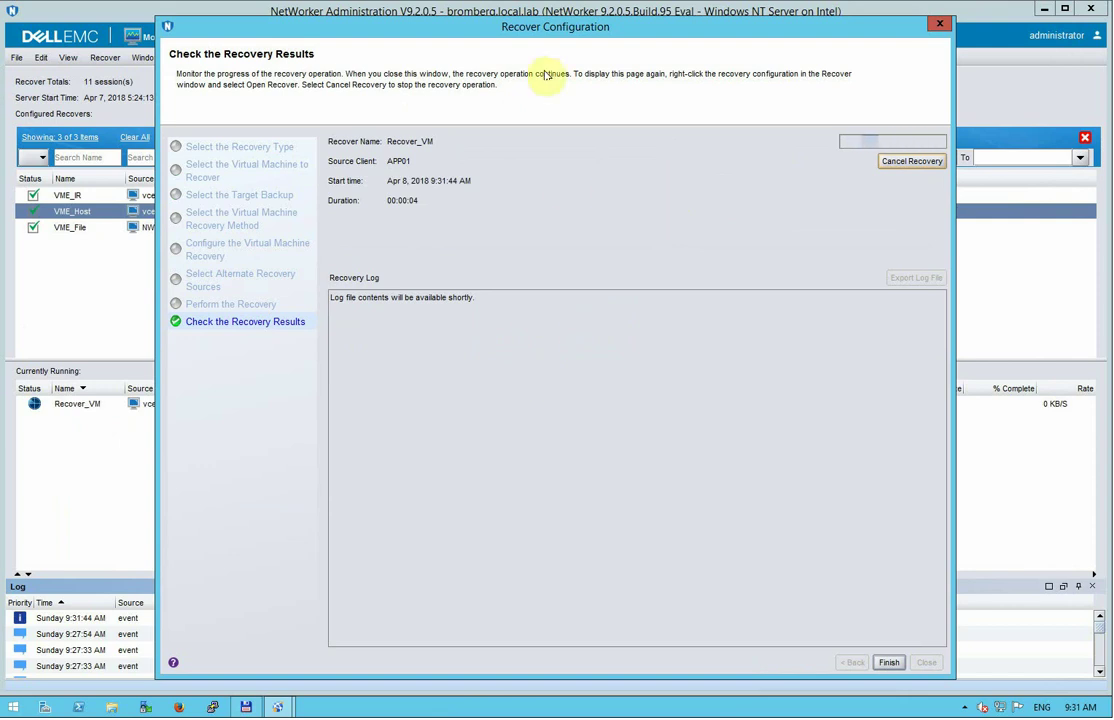
Reposition the progress window to watch the restore reach 14%, then return to vSphere Client.
{"action": "left_click_drag", "start_coordinate": [517, 28], "coordinate": [522, 494]}
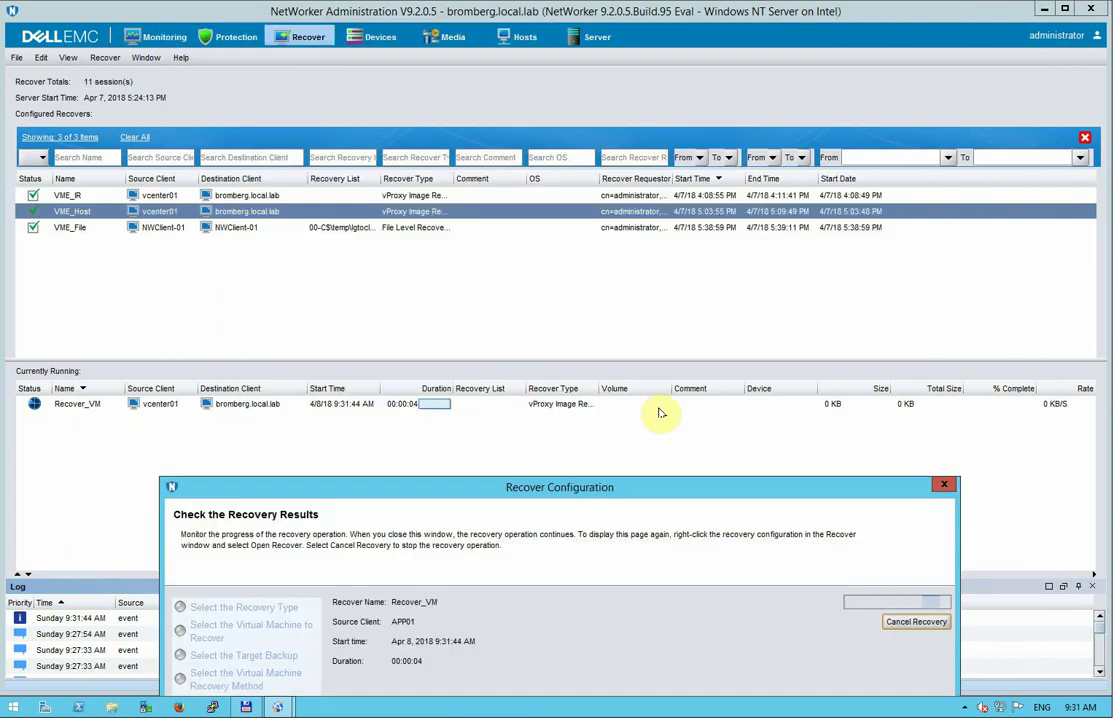
{"action": "left_click_drag", "start_coordinate": [656, 493], "coordinate": [643, 37]}
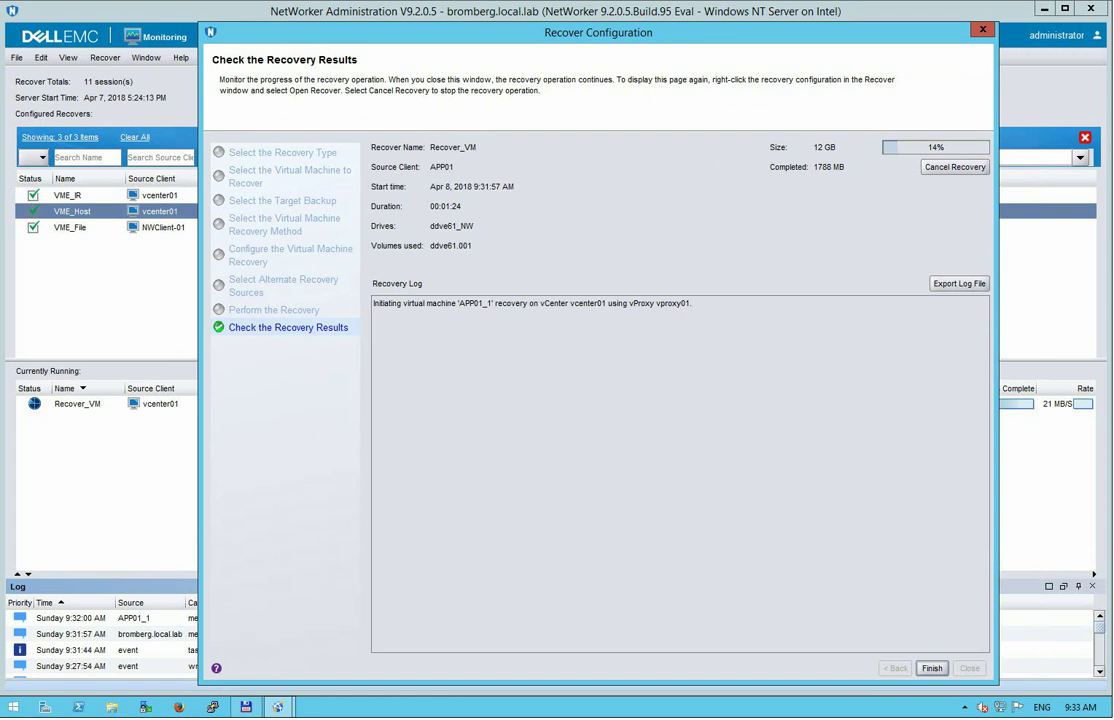
{"action": "key", "text": "alt+Tab"}
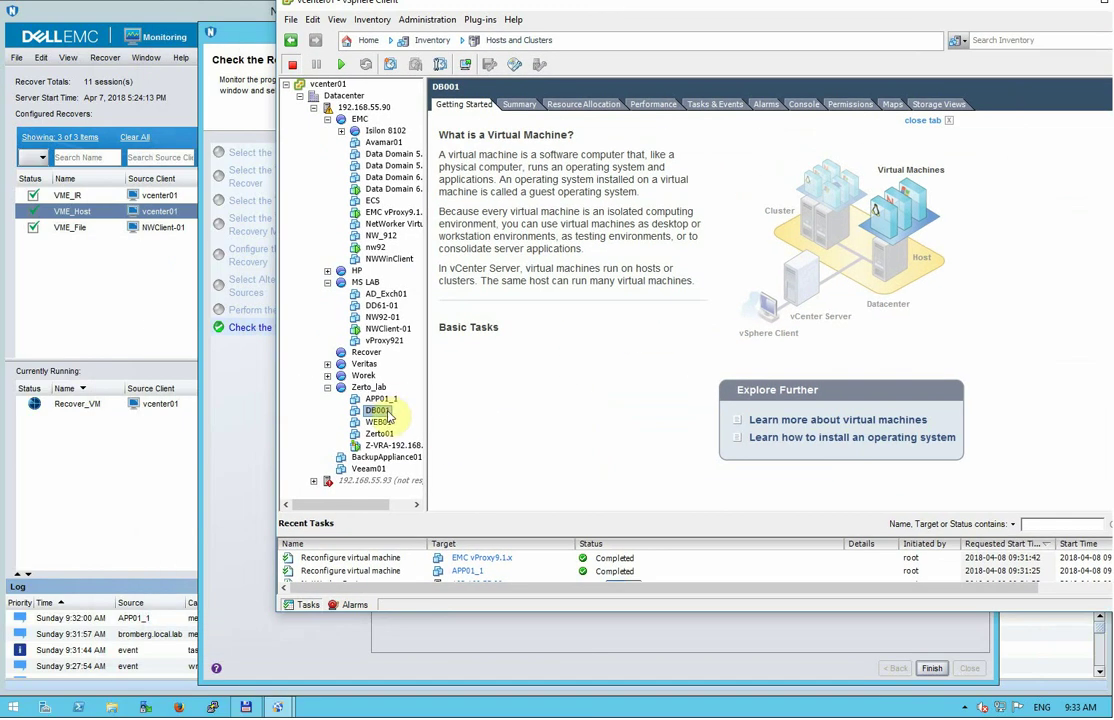
Select APP01_1 and view the NetWorker Restore task's progress in Recent Tasks.
{"action": "left_click", "coordinate": [381, 398]}
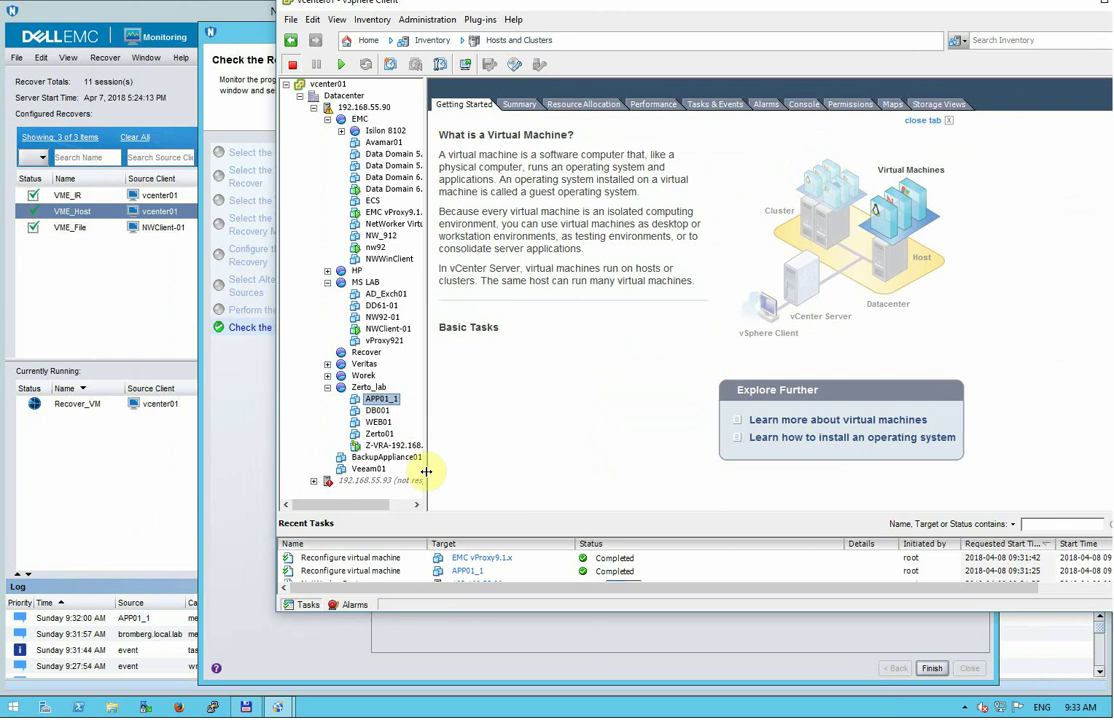
{"action": "left_click", "coordinate": [595, 572]}
{"action": "scroll", "coordinate": [595, 572], "scroll_direction": "down", "scroll_amount": 1}
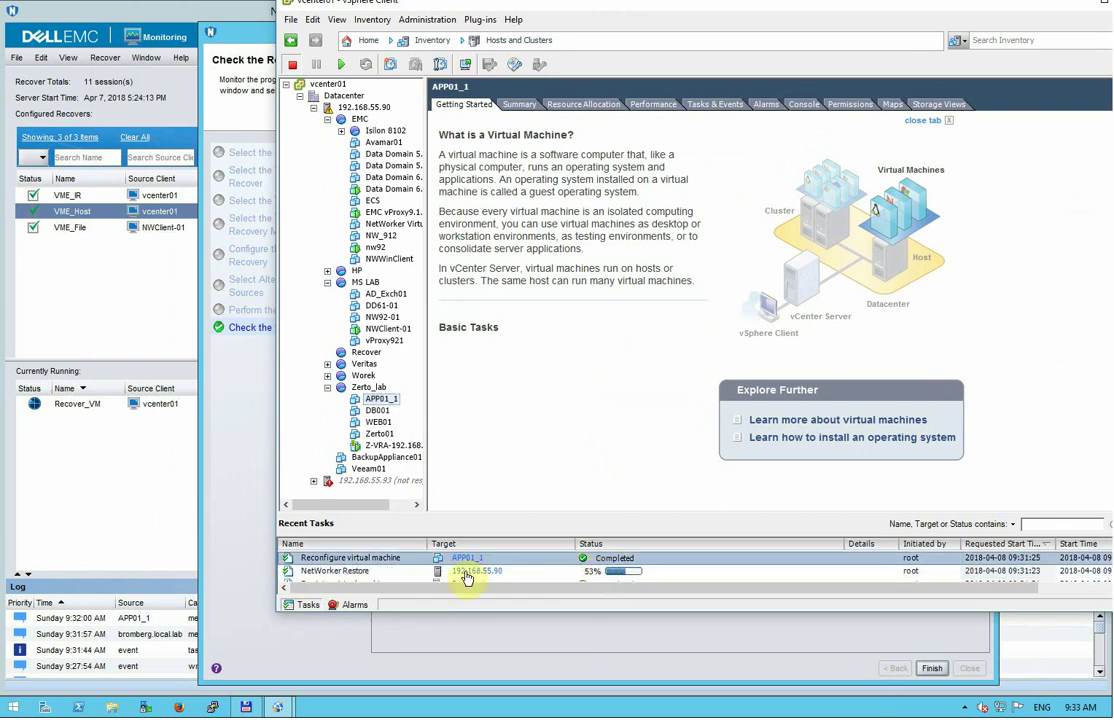
Review the ESXi host's event history and the completed Reconfigure virtual machine task.
{"action": "left_click", "coordinate": [467, 572]}
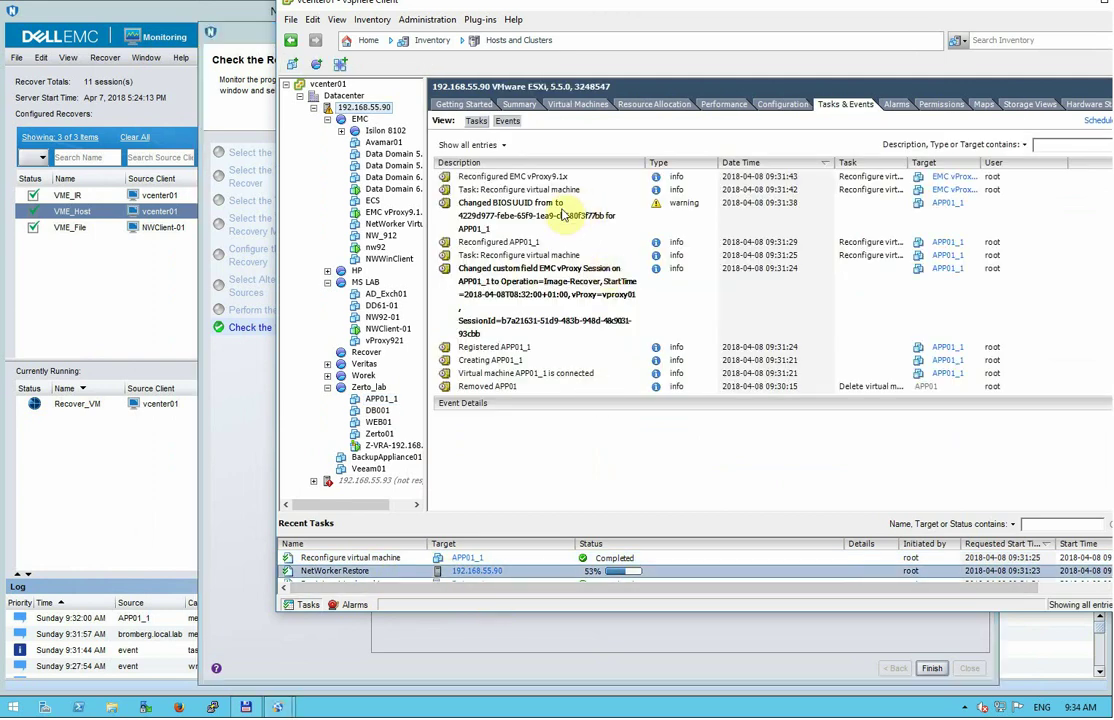
{"action": "scroll", "coordinate": [560, 252], "scroll_direction": "down", "scroll_amount": 3}
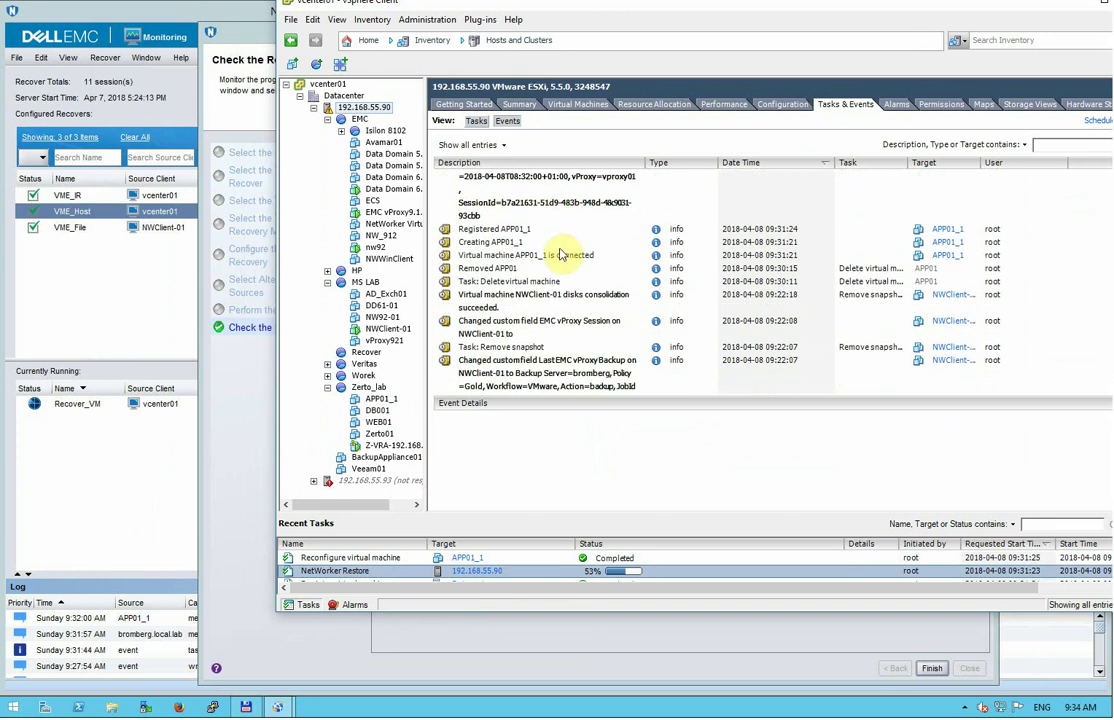
{"action": "scroll", "coordinate": [560, 254], "scroll_direction": "down", "scroll_amount": 3}
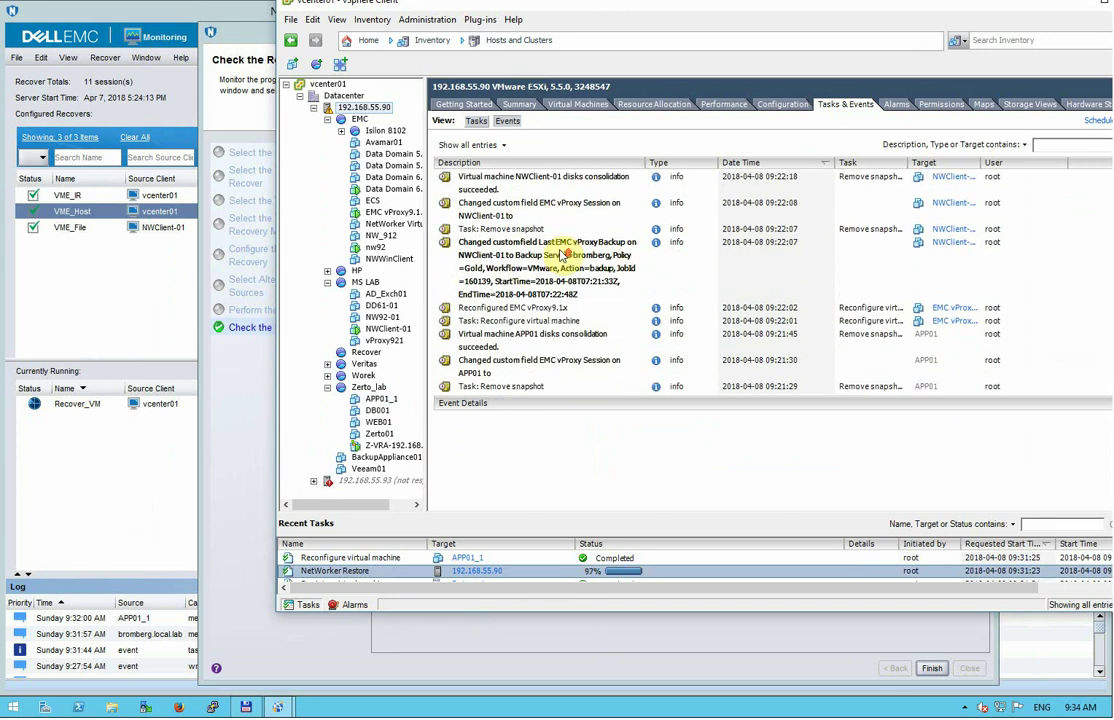
{"action": "scroll", "coordinate": [562, 256], "scroll_direction": "up", "scroll_amount": 6}
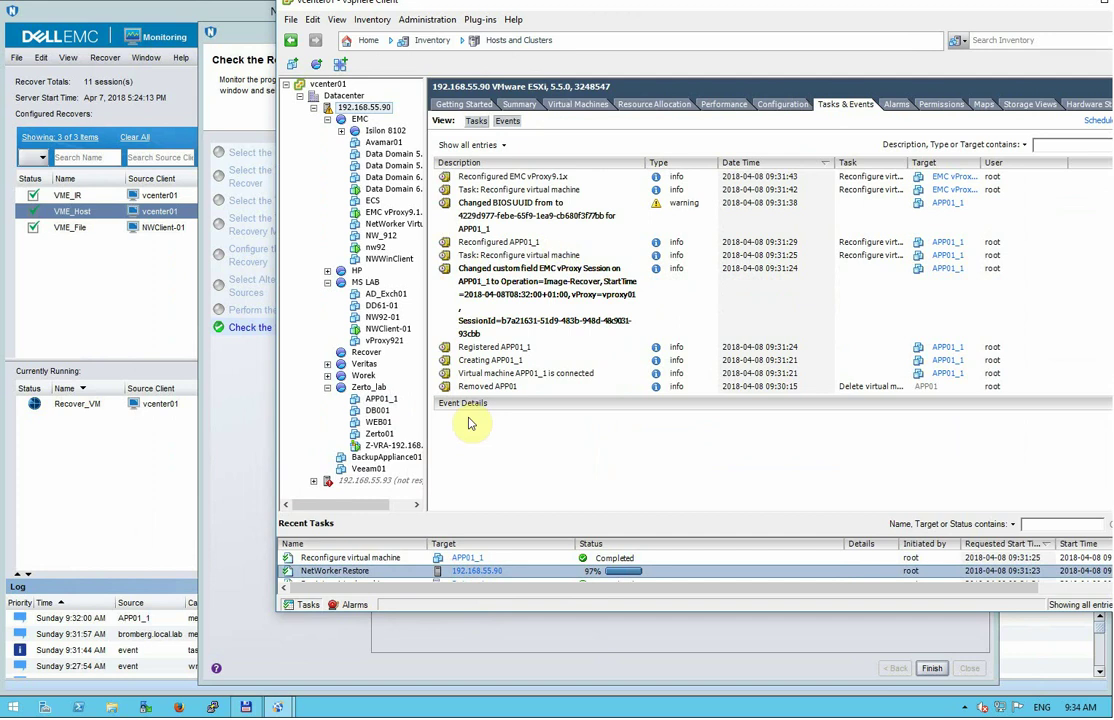
{"action": "left_click", "coordinate": [414, 560]}
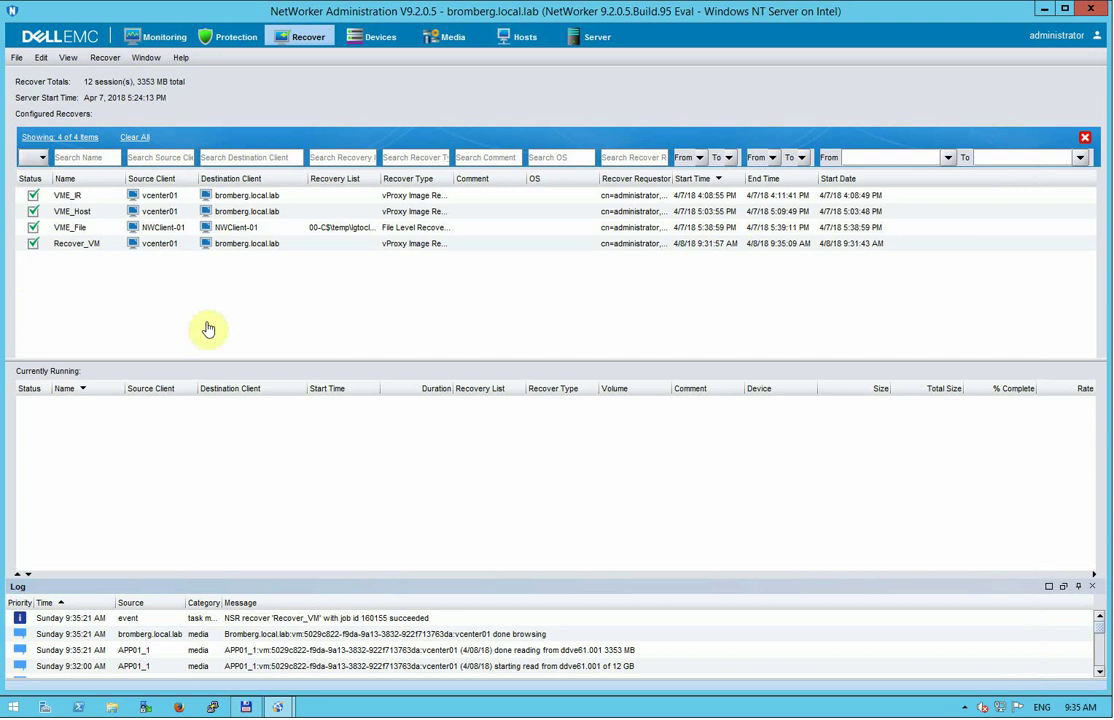
Select the finished Recover_VM row in Configured Recovers, then return to vSphere Client.
{"action": "left_click", "coordinate": [112, 251]}
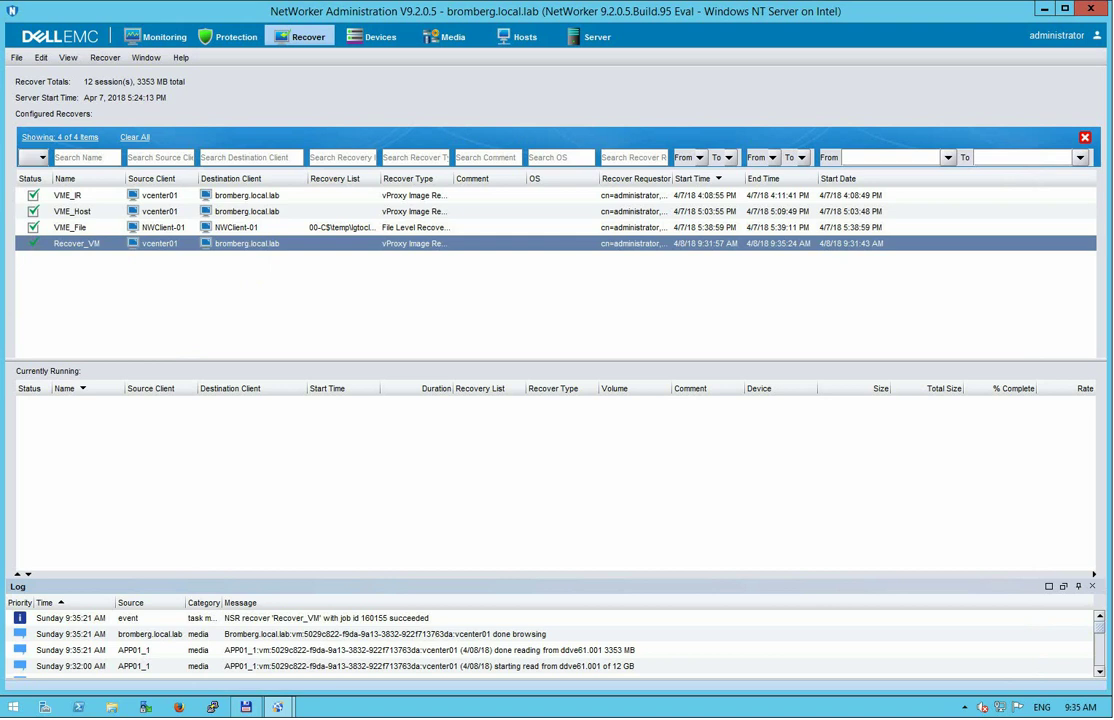
{"action": "key", "text": "alt+Tab"}
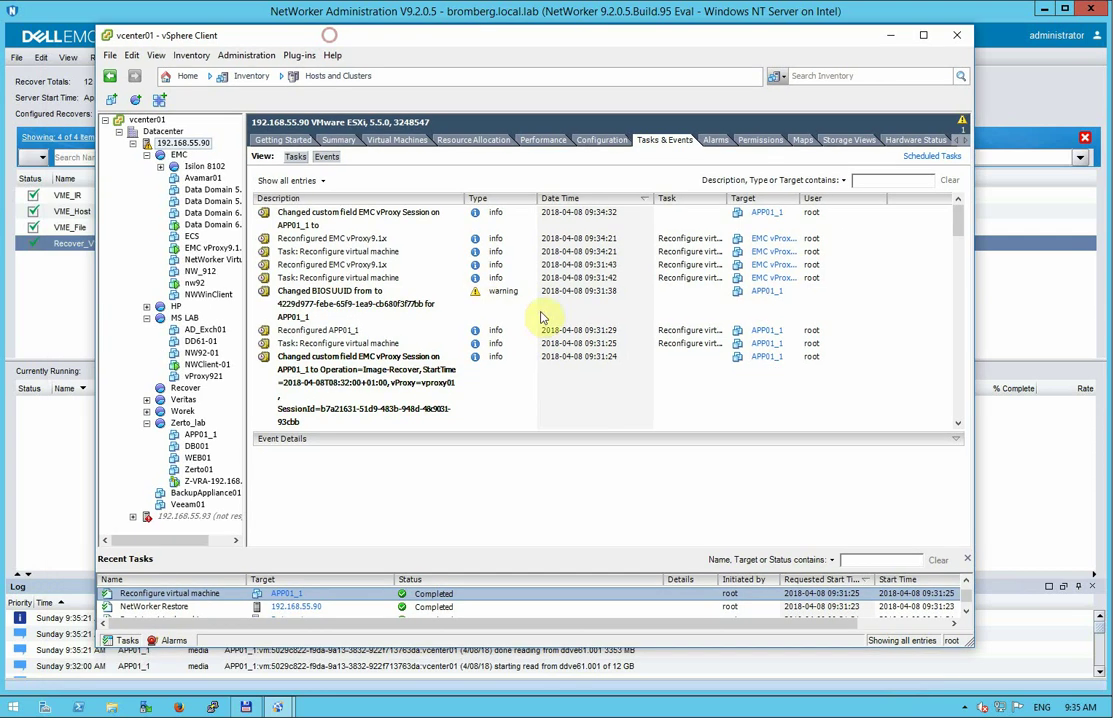
Inspect the latest vProxy session event, then open APP01_1's Summary tab.
{"action": "left_click", "coordinate": [362, 218]}
{"action": "scroll", "coordinate": [397, 300], "scroll_direction": "down", "scroll_amount": 3}
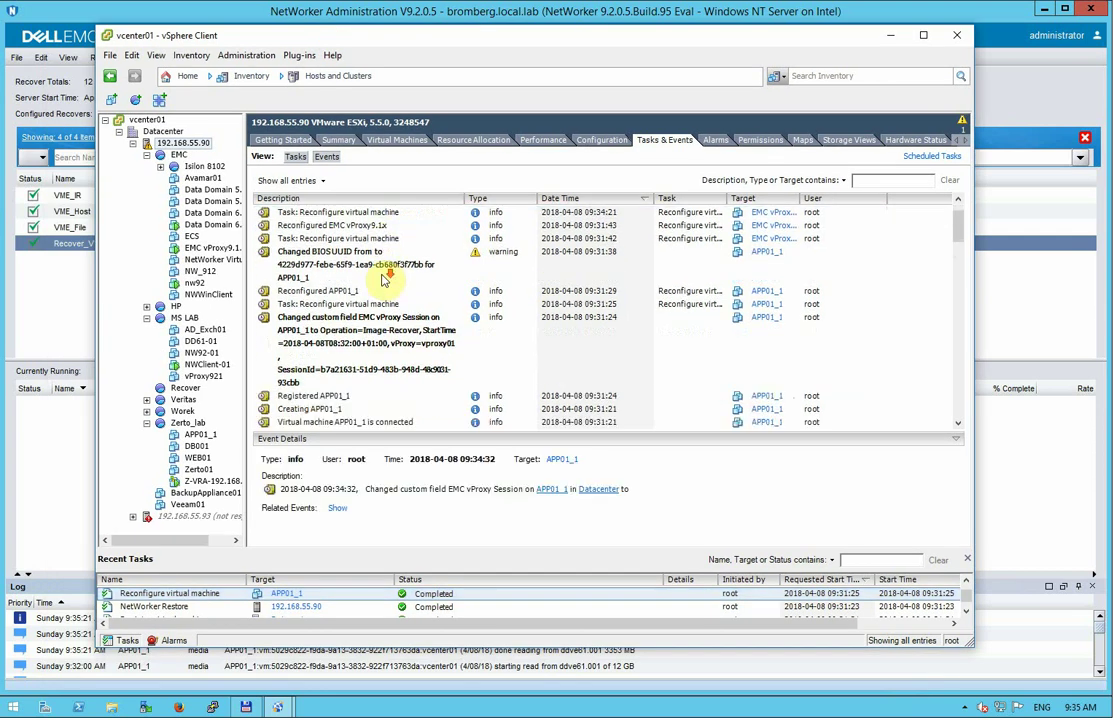
{"action": "scroll", "coordinate": [388, 288], "scroll_direction": "up", "scroll_amount": 3}
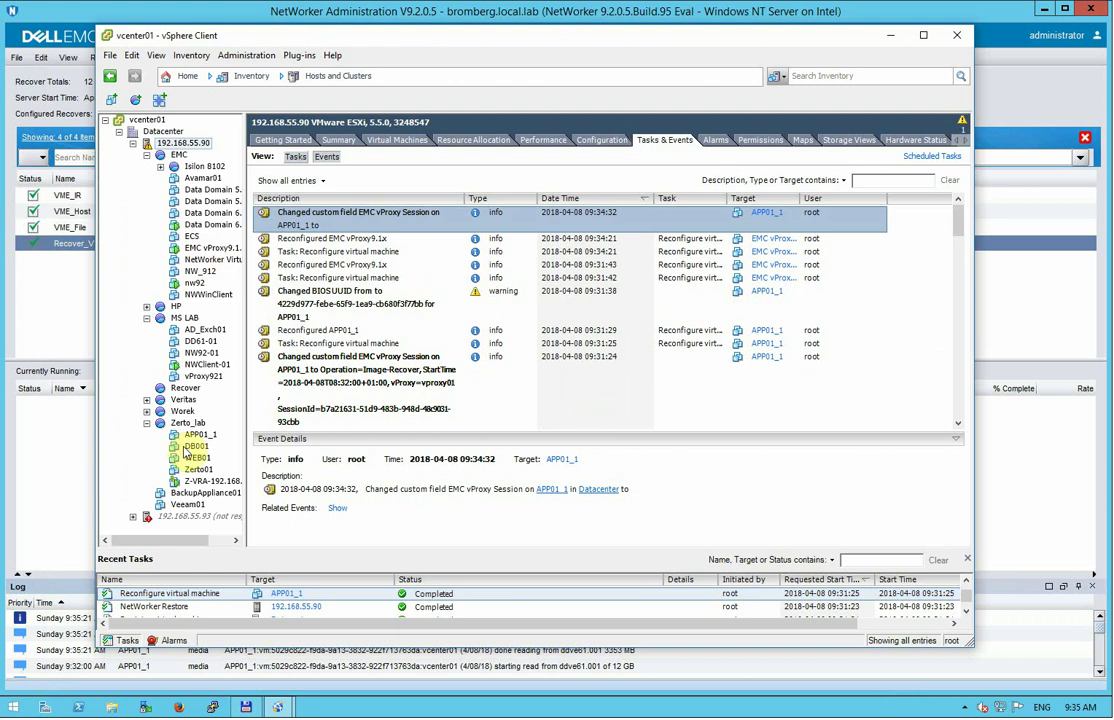
{"action": "left_click", "coordinate": [190, 437]}
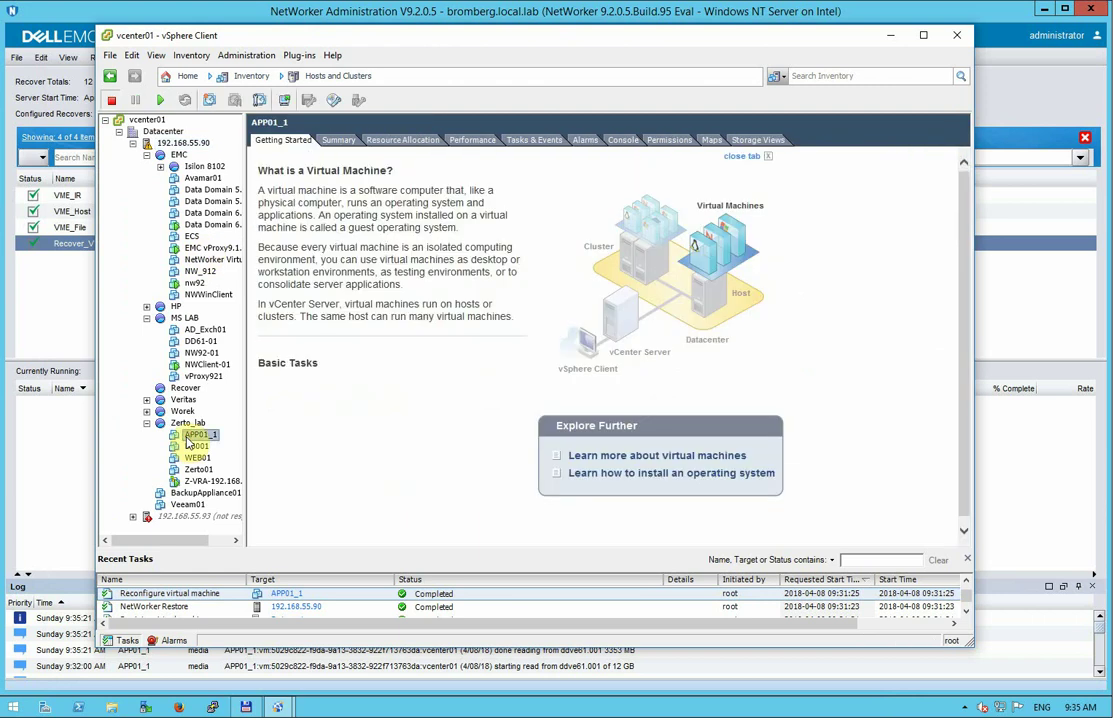
{"action": "left_click", "coordinate": [338, 140]}
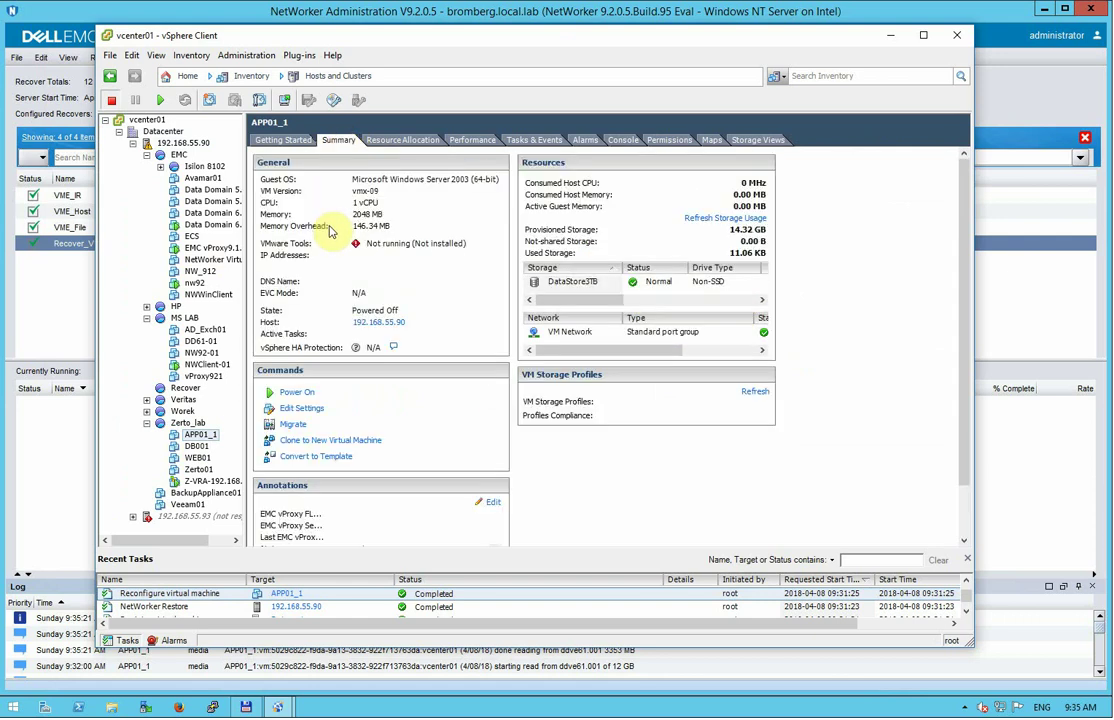
Power on APP01_1, watch Windows Server 2003 boot in the Console, then return to Summary.
{"action": "left_click", "coordinate": [297, 394]}
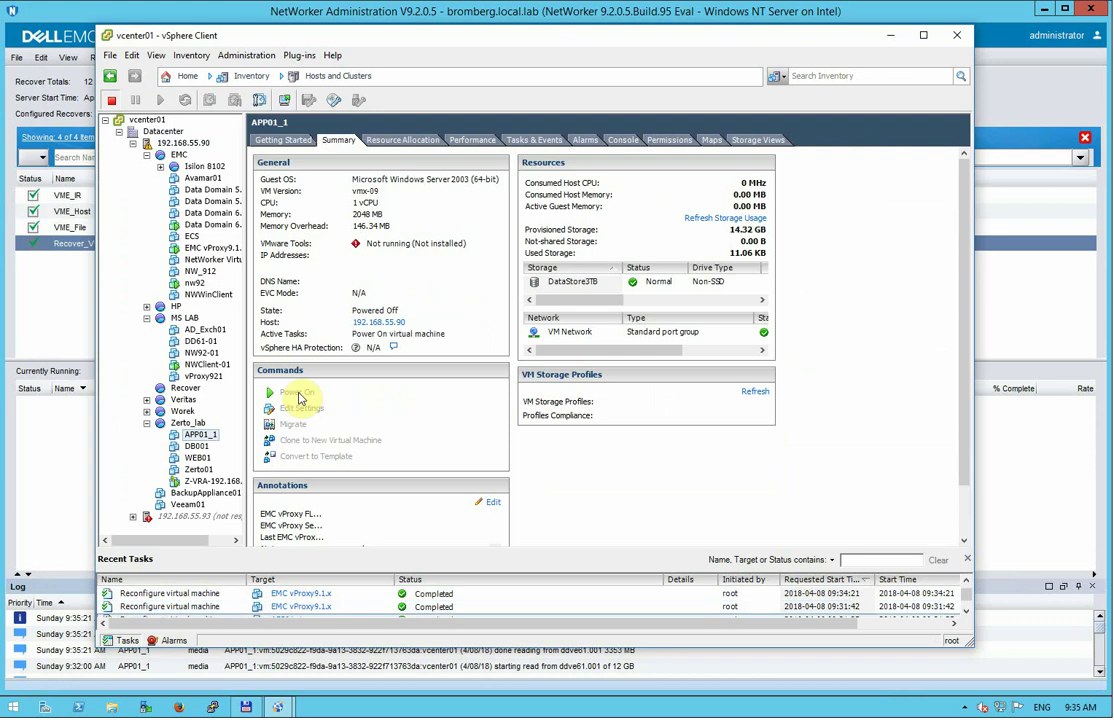
{"action": "left_click", "coordinate": [621, 141]}
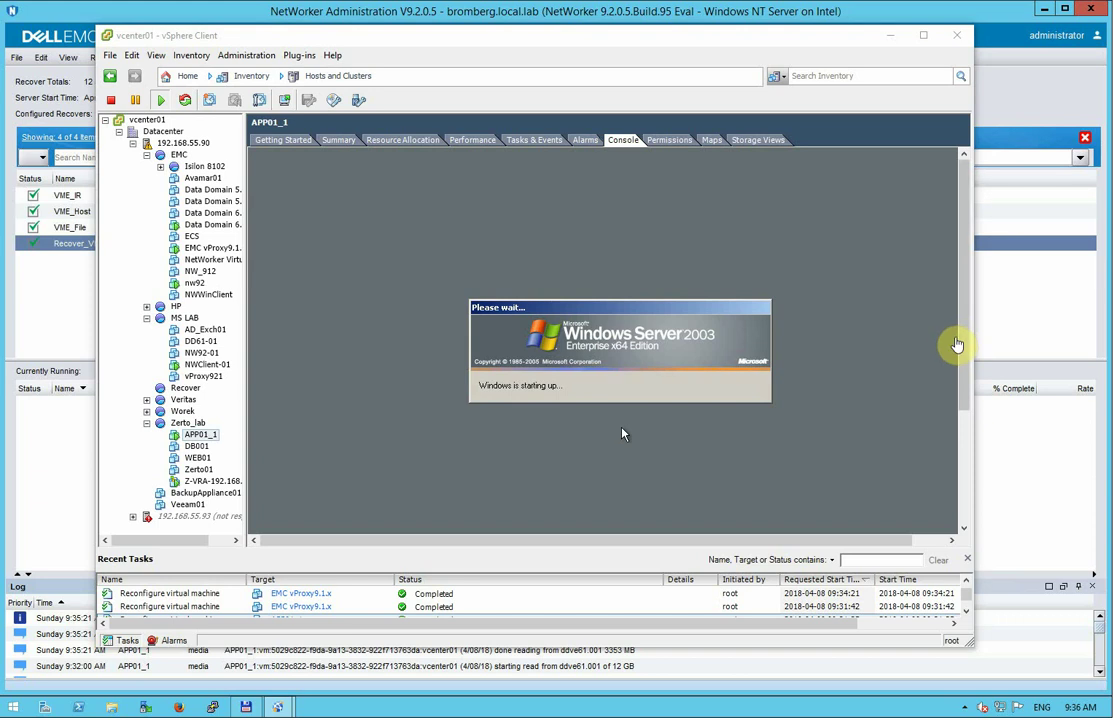
{"action": "left_click_drag", "start_coordinate": [964, 378], "coordinate": [960, 306]}
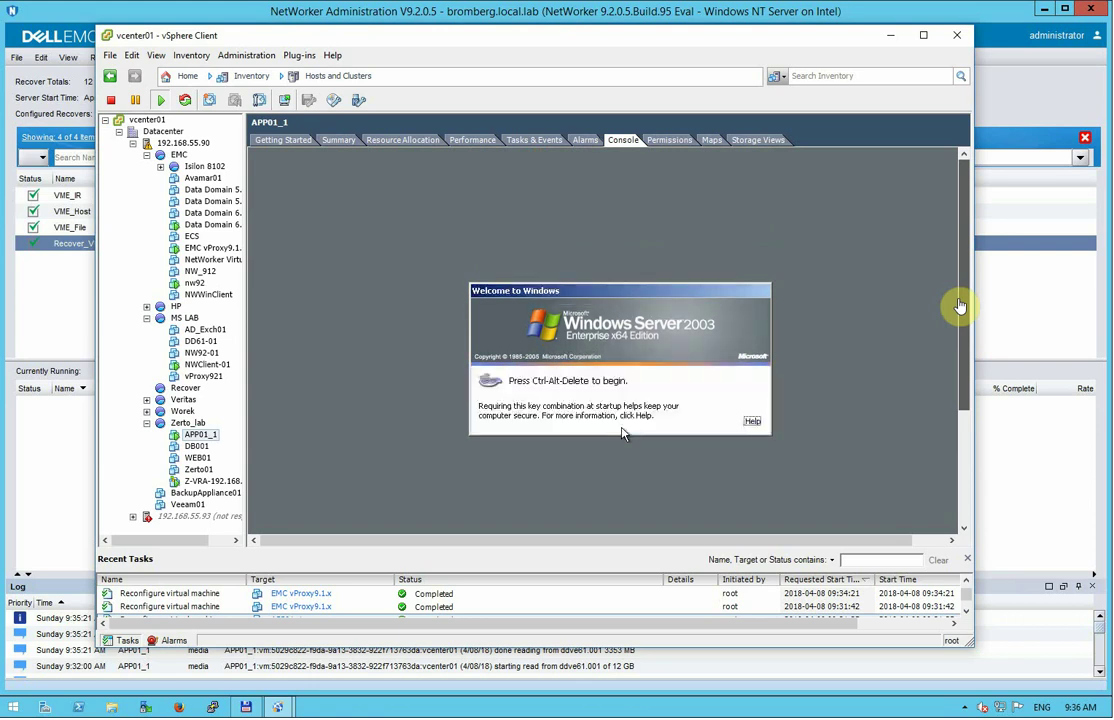
{"action": "left_click_drag", "start_coordinate": [965, 310], "coordinate": [958, 256]}
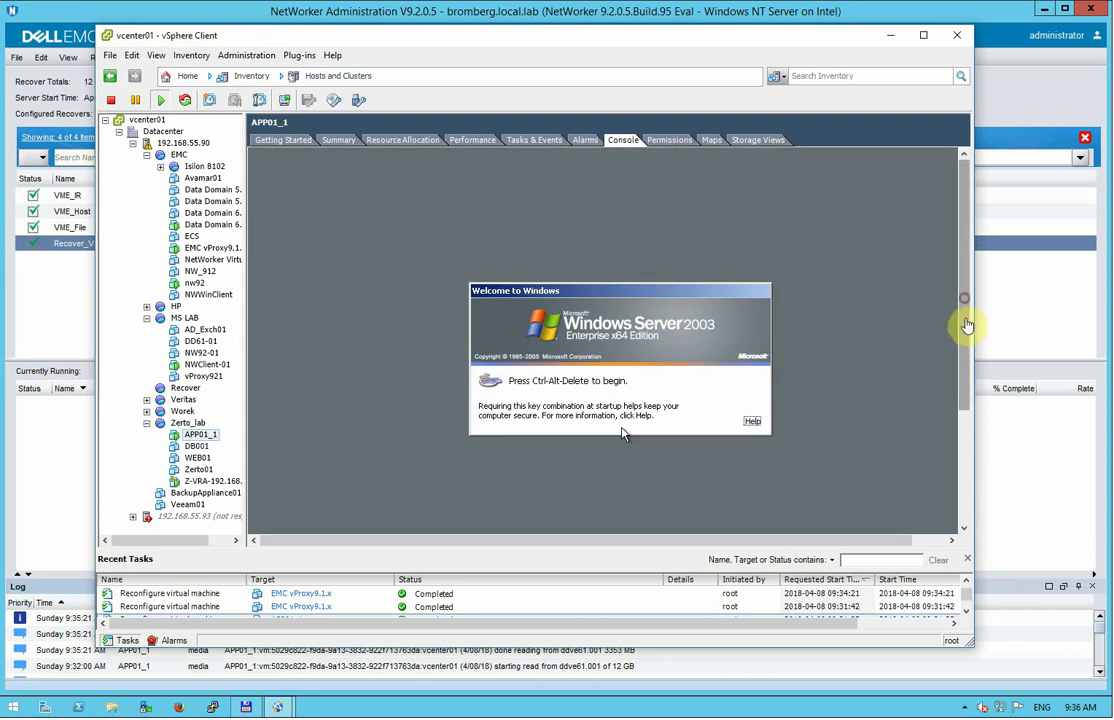
{"action": "left_click_drag", "start_coordinate": [967, 325], "coordinate": [393, 194]}
{"action": "left_click", "coordinate": [331, 142]}
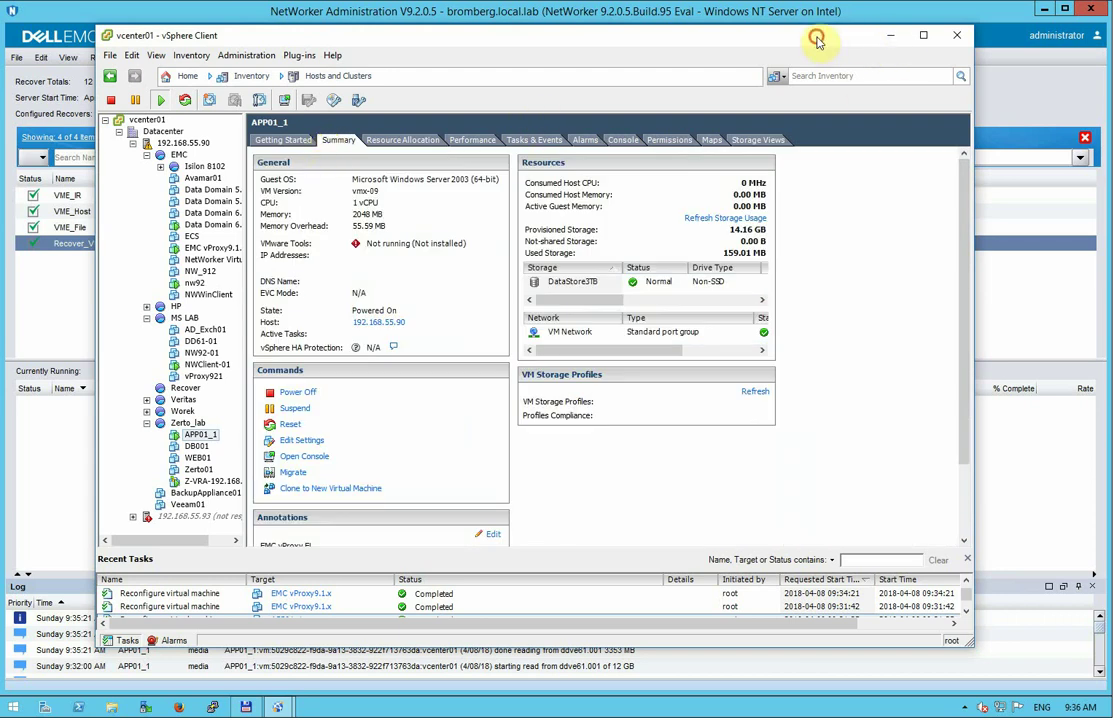
Back in NetWorker, start a new Virtual Machine Recovery from the Recover_VM entry.
{"action": "left_click", "coordinate": [890, 35]}
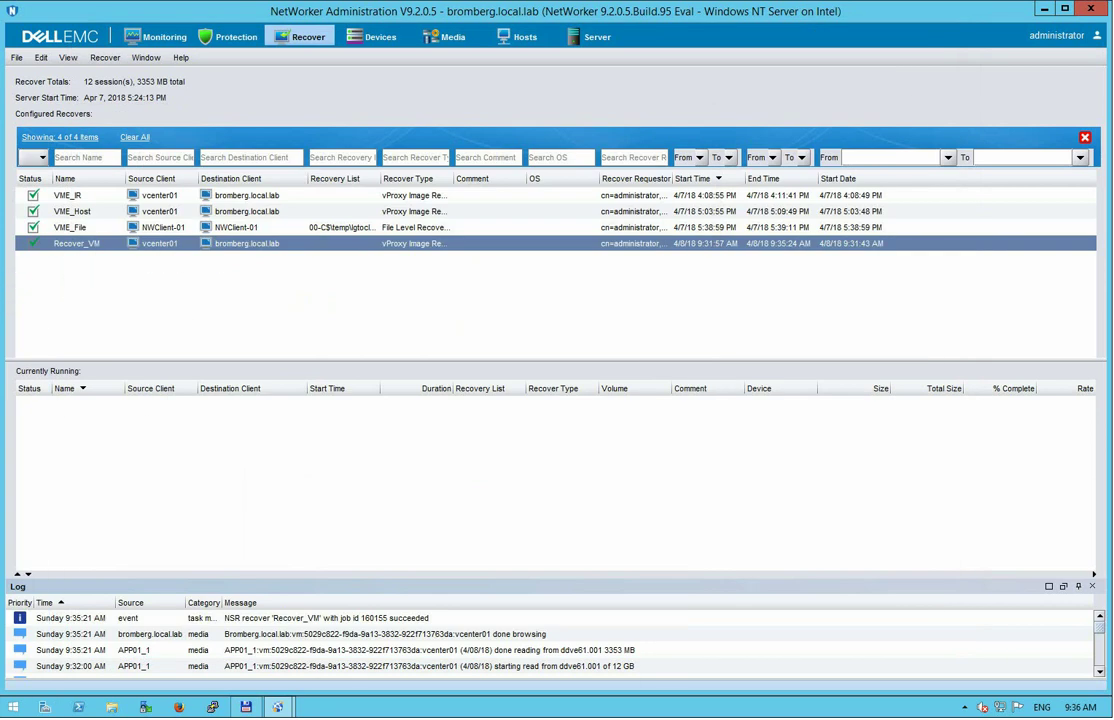
{"action": "right_click", "coordinate": [32, 247]}
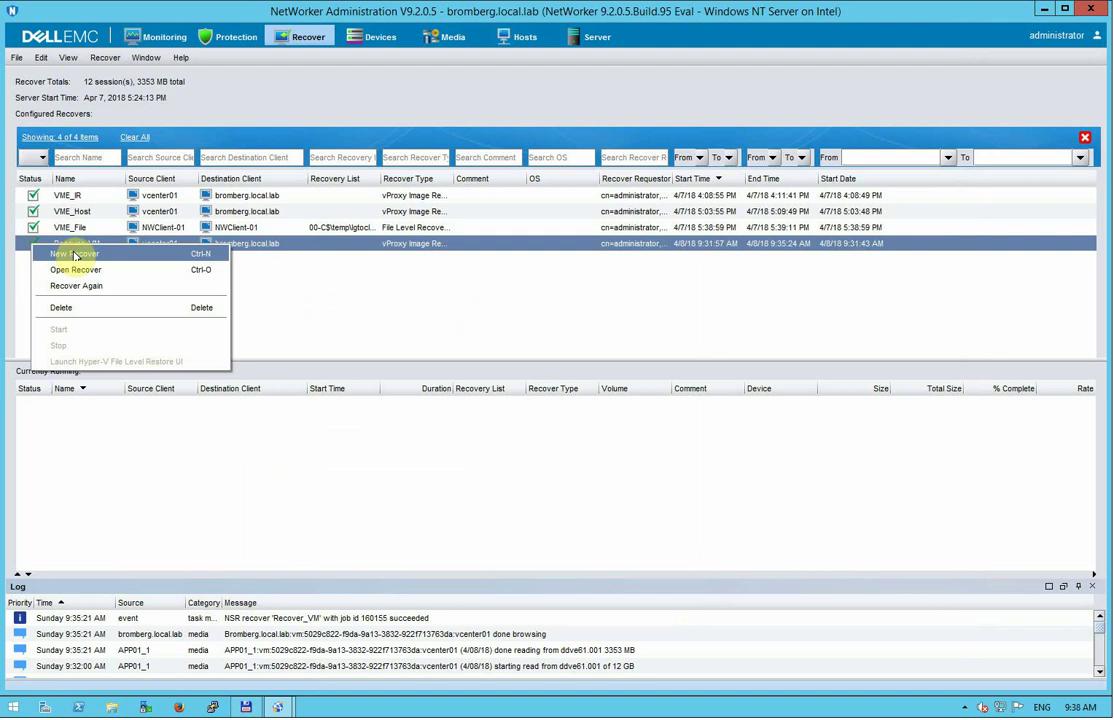
{"action": "left_click", "coordinate": [74, 256]}
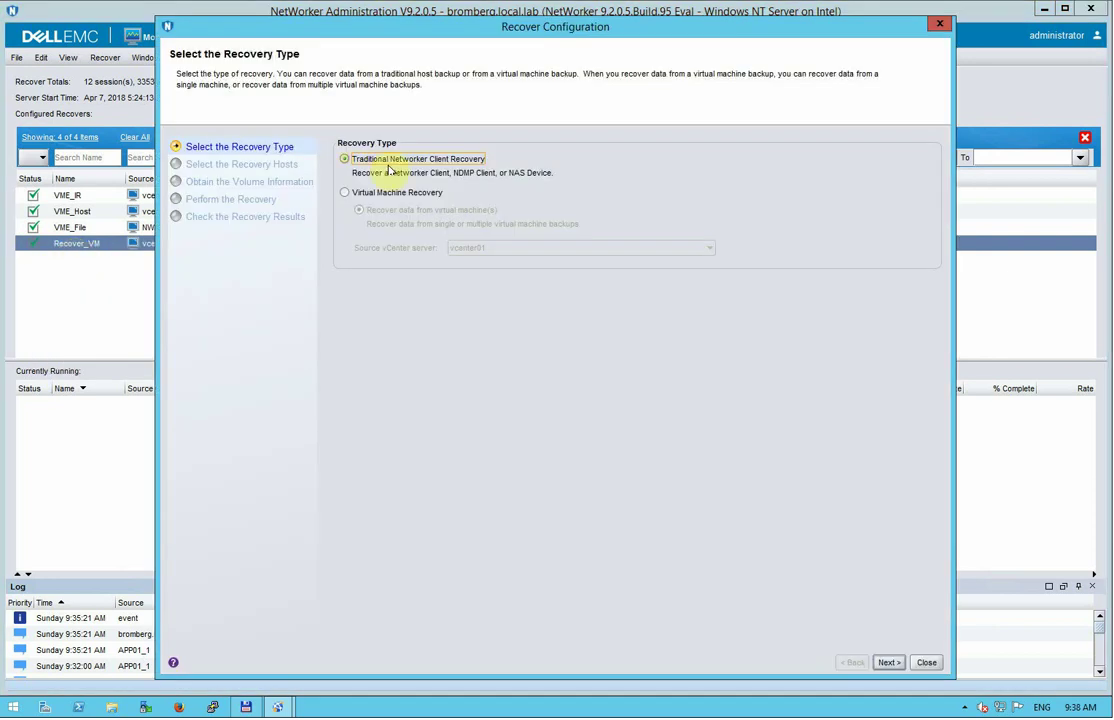
{"action": "left_click", "coordinate": [346, 193]}
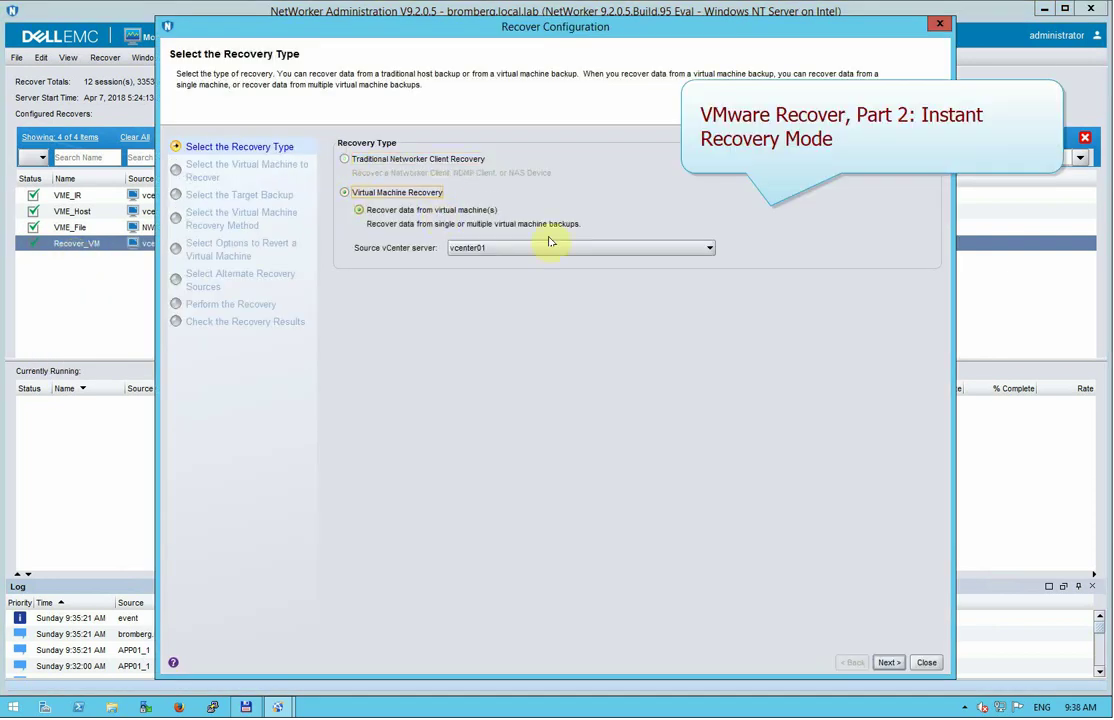
{"action": "left_click", "coordinate": [888, 662]}
Choose NWClient-01 as the source VM and keep its latest backup.
{"action": "left_click", "coordinate": [418, 199]}
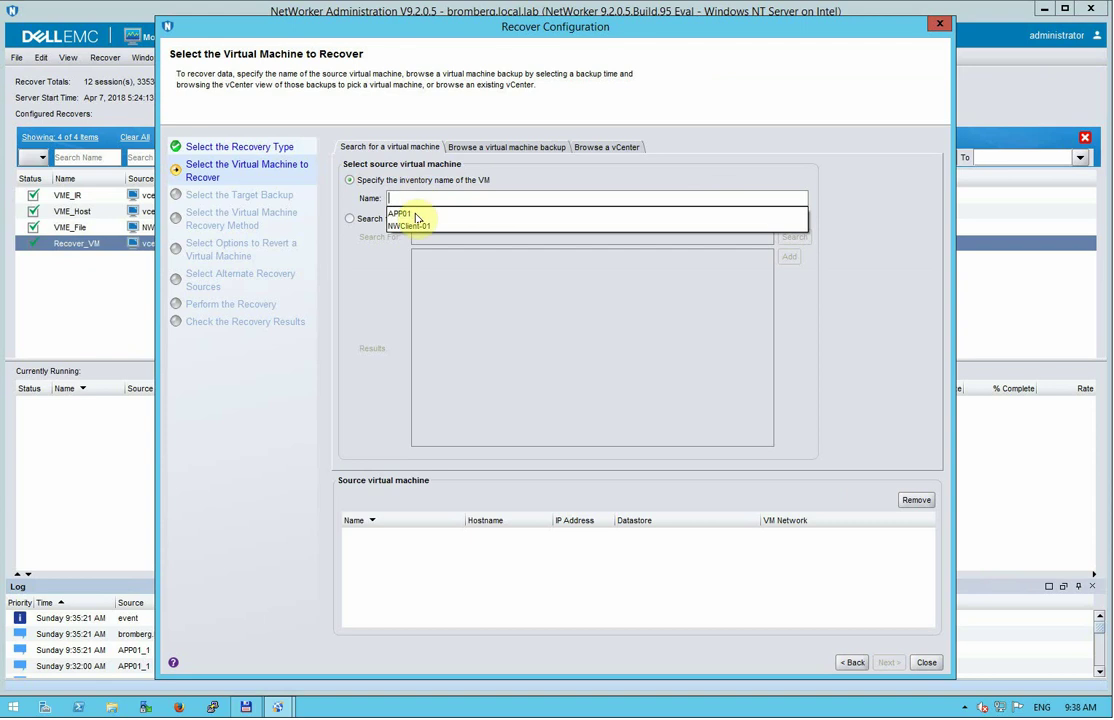
{"action": "left_click", "coordinate": [415, 227]}
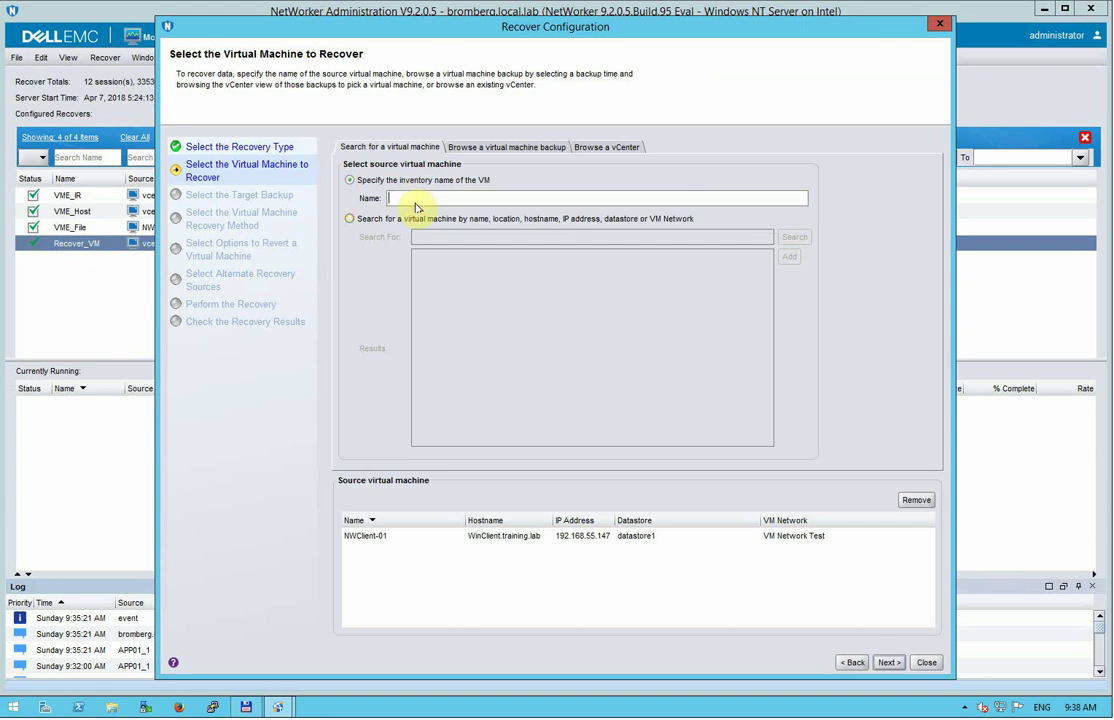
{"action": "left_click", "coordinate": [414, 199]}
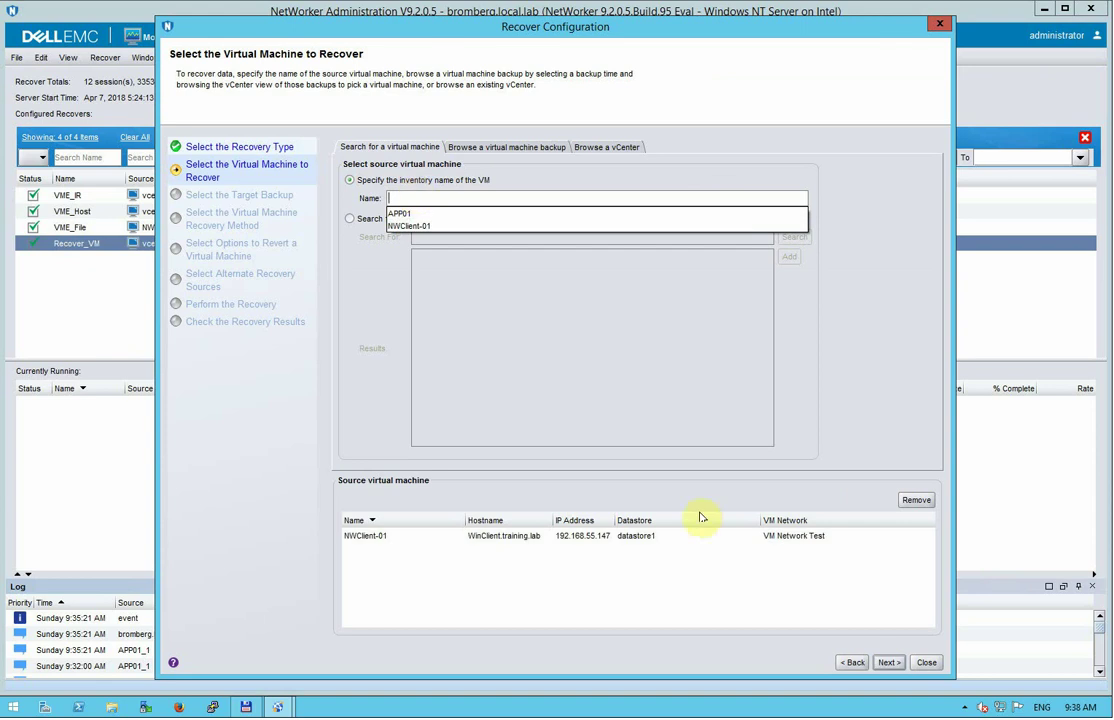
{"action": "left_click", "coordinate": [899, 665]}
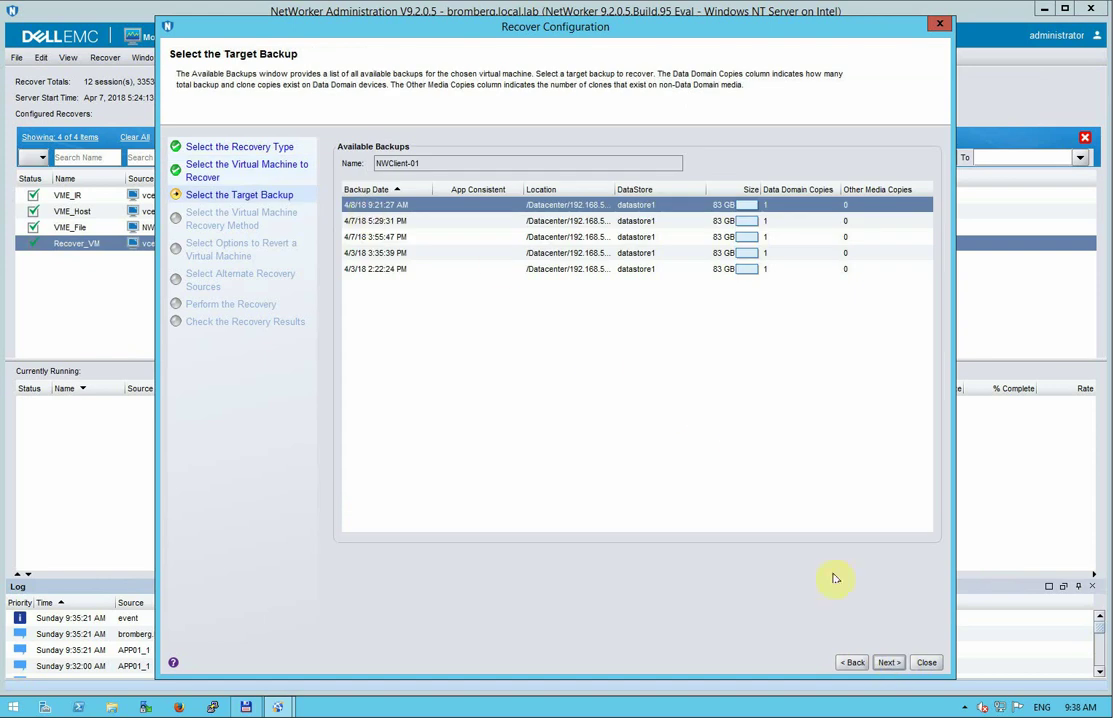
{"action": "left_click", "coordinate": [890, 665]}
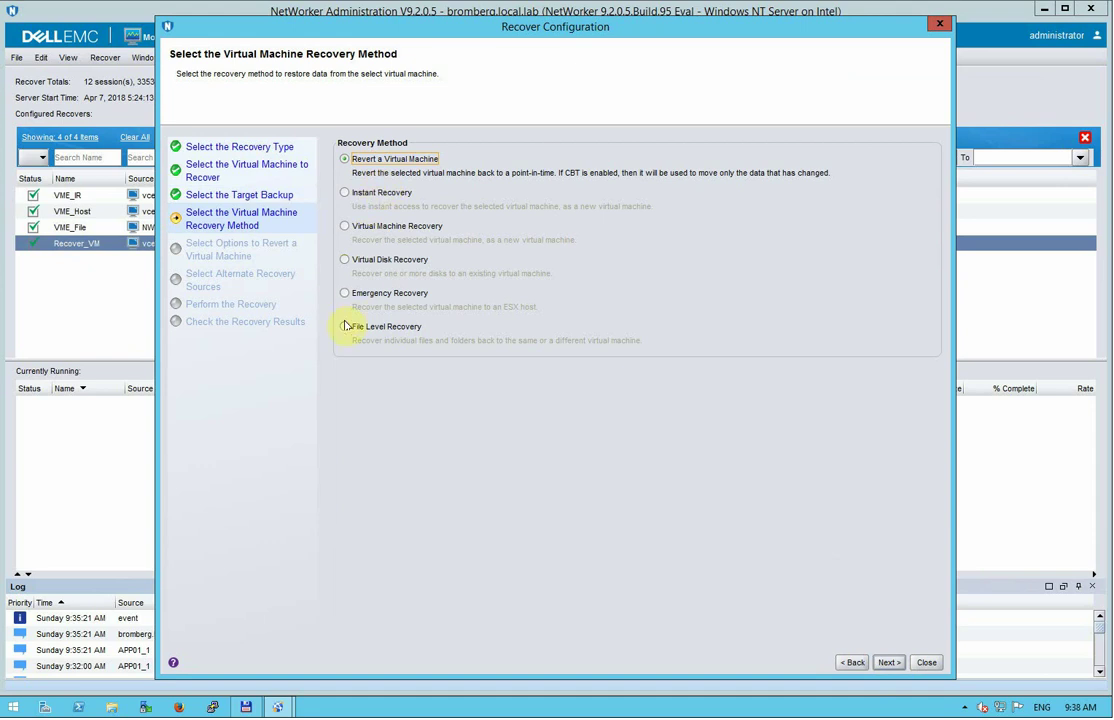
Set up an Instant Recovery into vcenter01's Recover folder, keeping this backup as the source.
{"action": "left_click", "coordinate": [347, 198]}
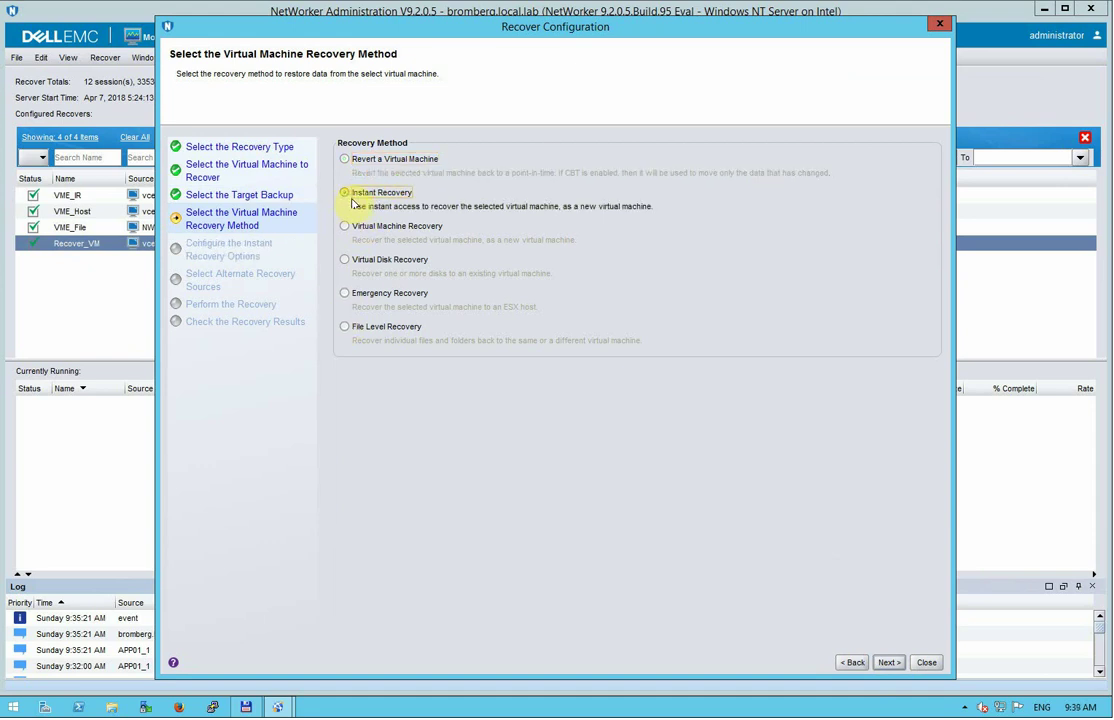
{"action": "left_click", "coordinate": [888, 664]}
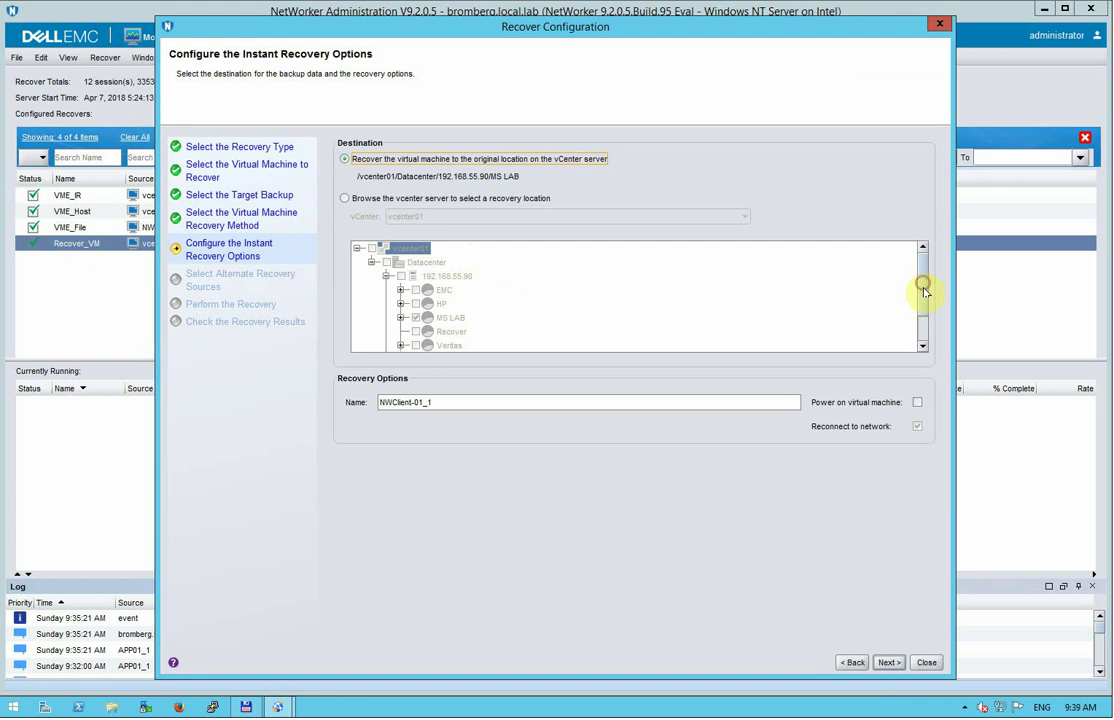
{"action": "left_click_drag", "start_coordinate": [924, 290], "coordinate": [923, 326]}
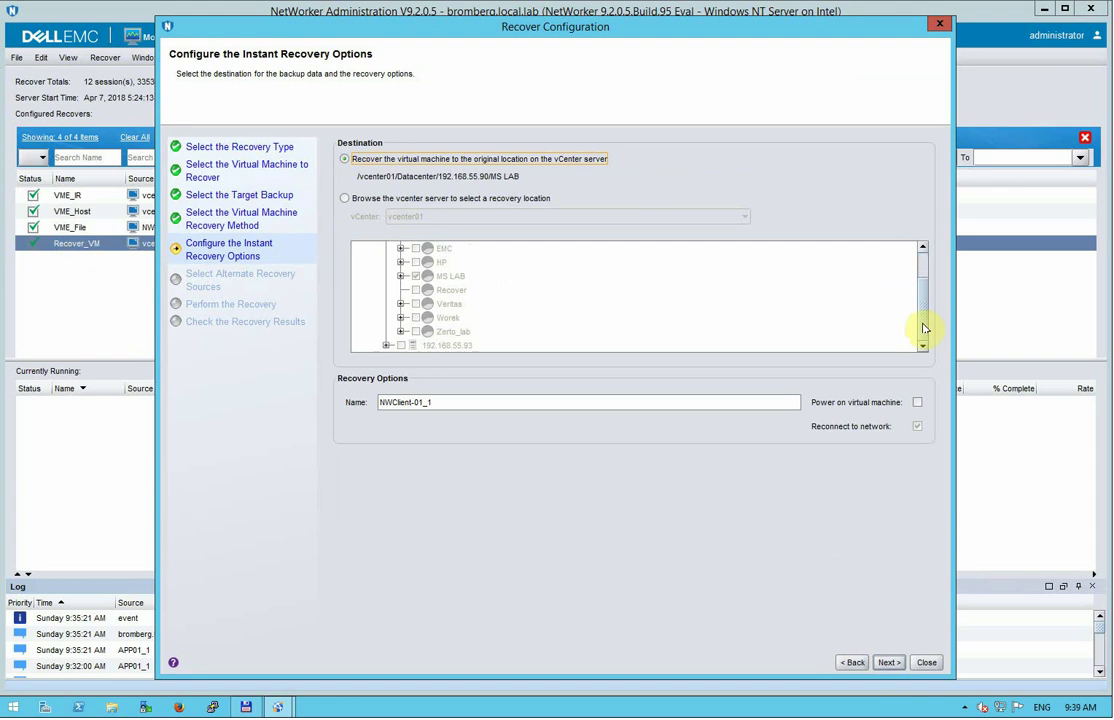
{"action": "left_click", "coordinate": [343, 199]}
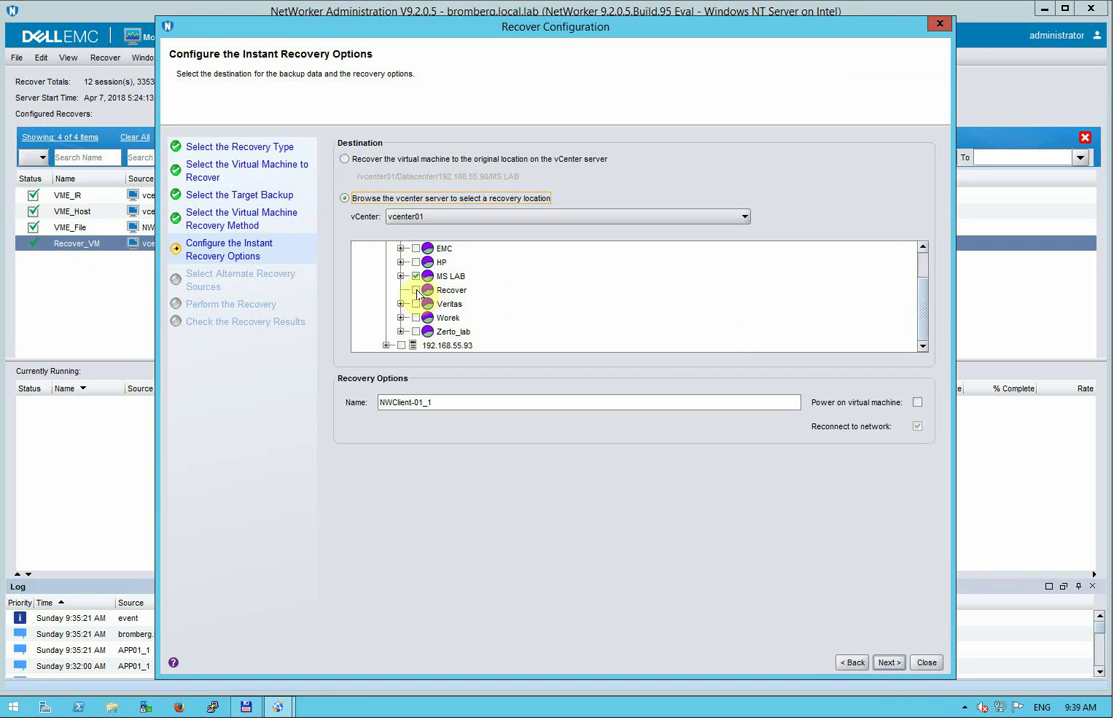
{"action": "left_click", "coordinate": [416, 290]}
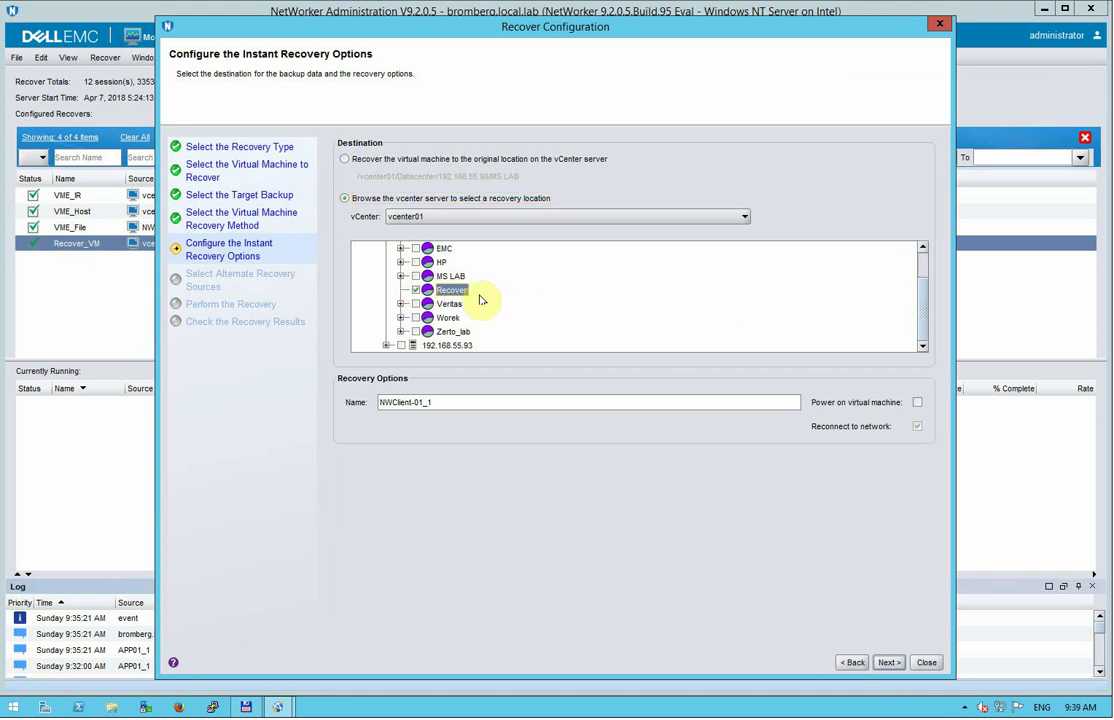
{"action": "left_click", "coordinate": [893, 663]}
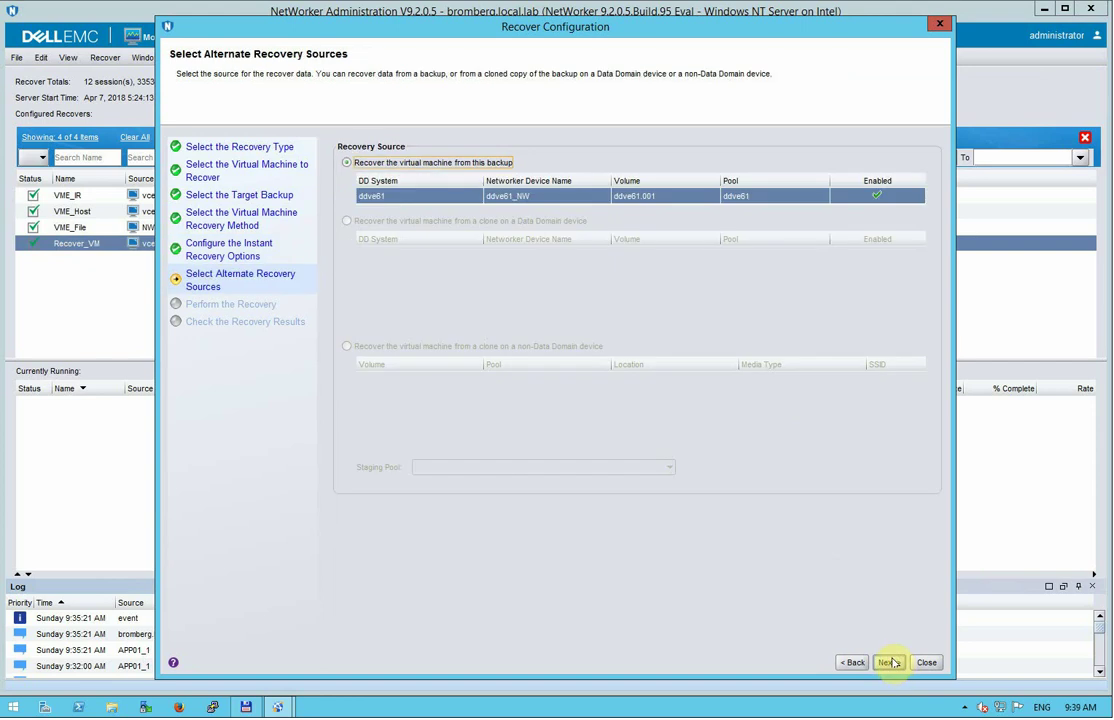
{"action": "left_click", "coordinate": [889, 663]}
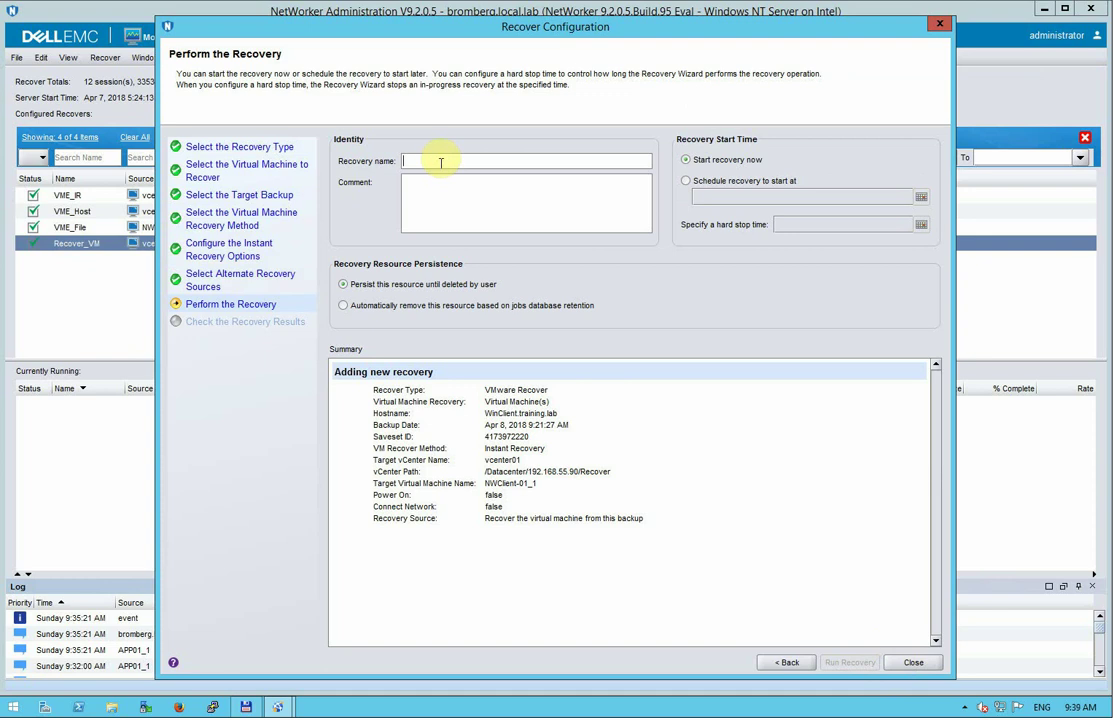
Run the configured instant recovery and confirm with Yes.
{"action": "type", "text": "recover_instant_recovery"}
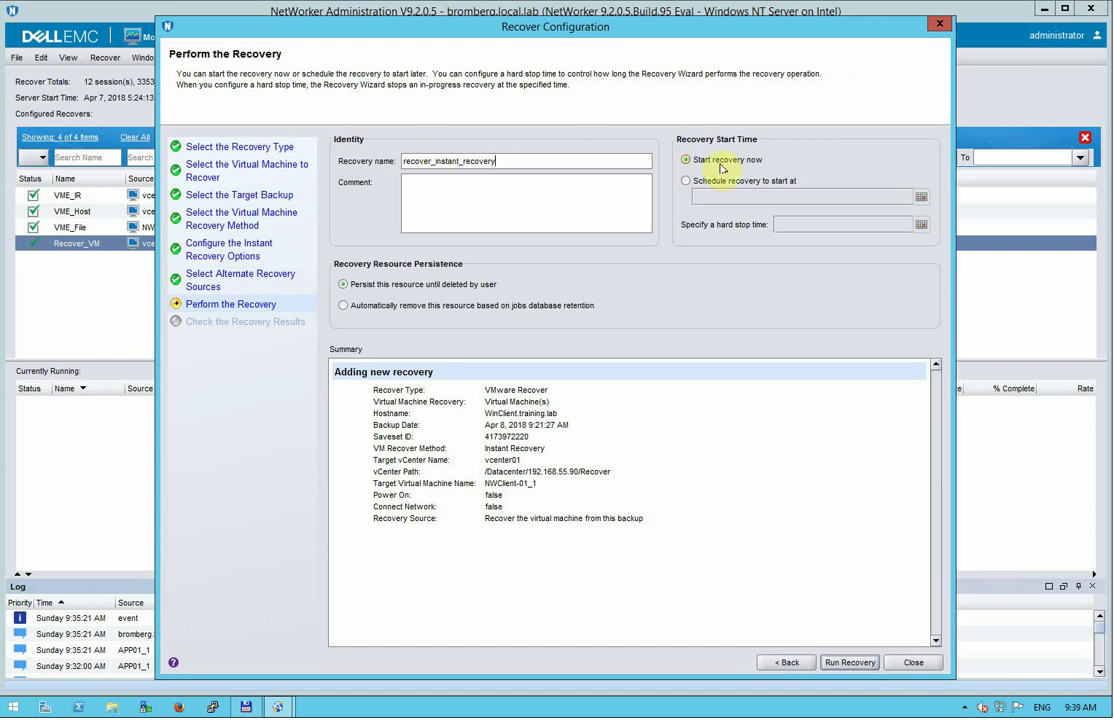
{"action": "left_click", "coordinate": [849, 662]}
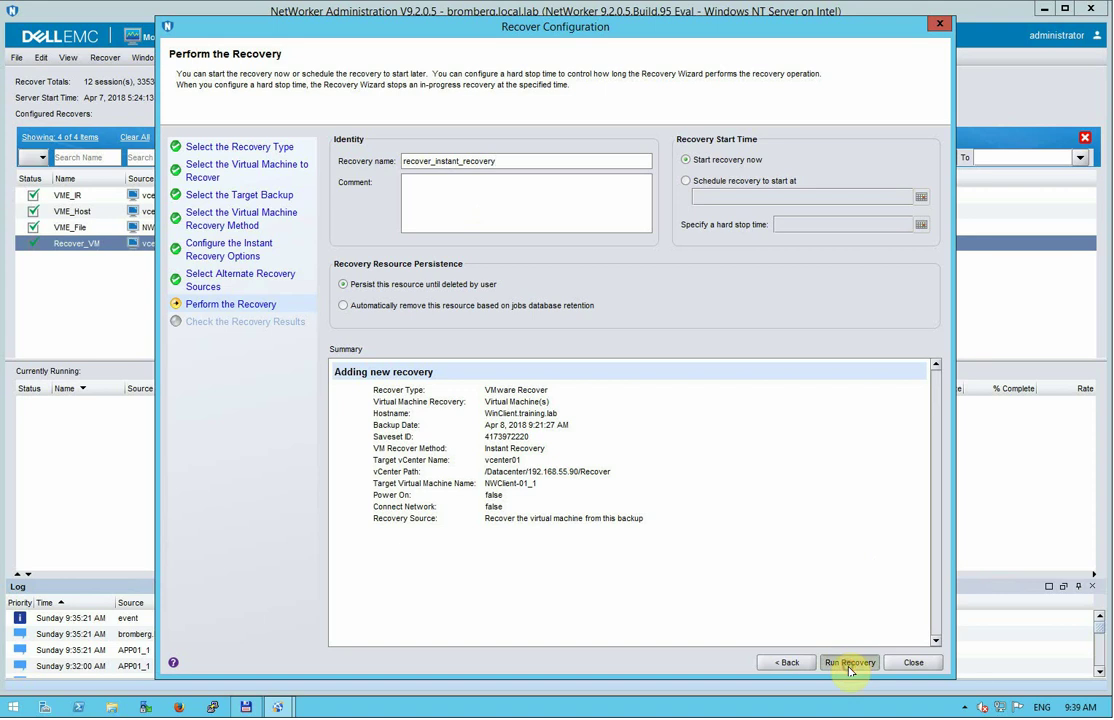
{"action": "left_click", "coordinate": [540, 373]}
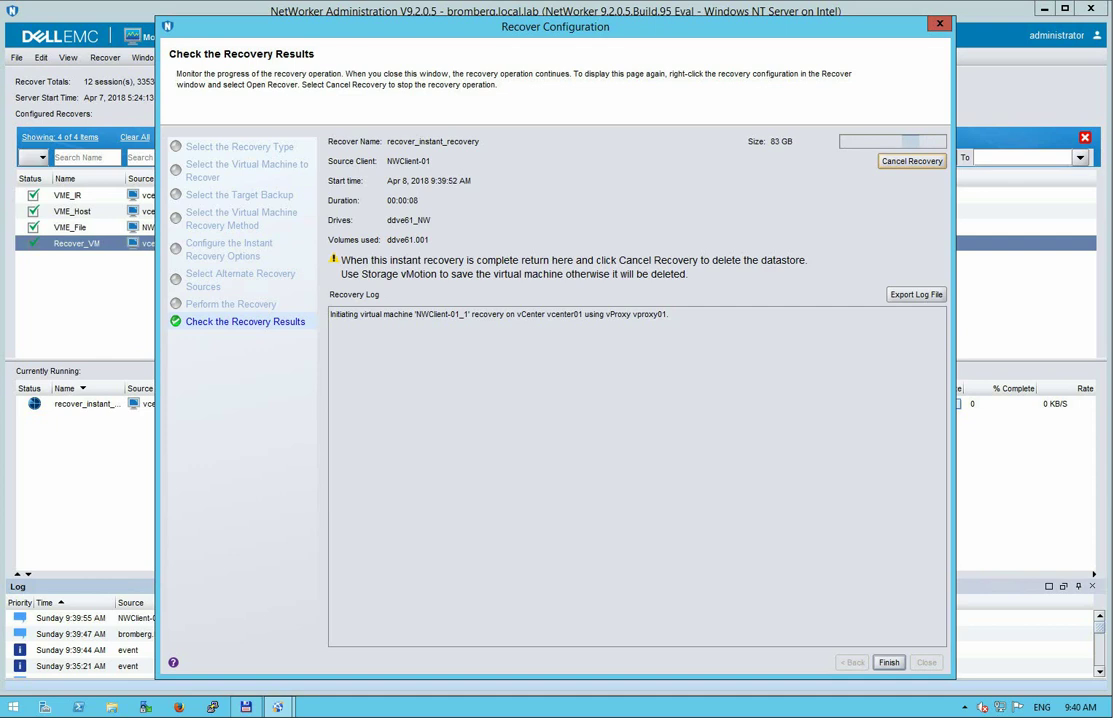
In vSphere, check NWClient-01_1 under the Recover resource pool and its running NetWorker Restore task.
{"action": "key", "text": "alt+Tab"}
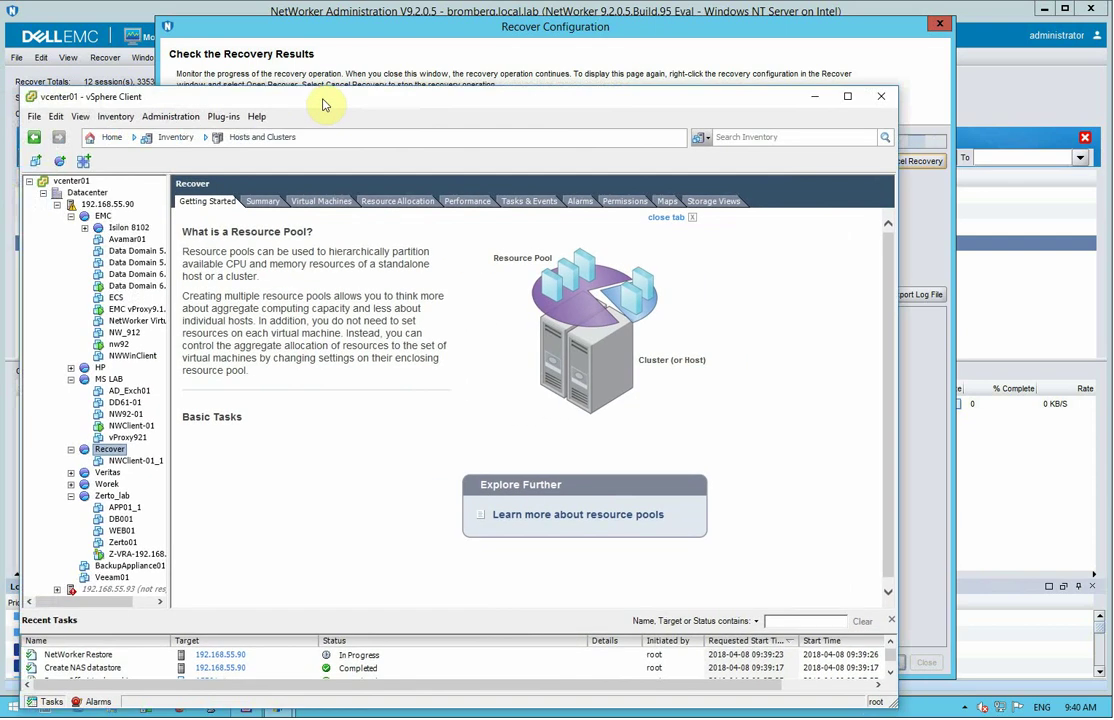
{"action": "left_click_drag", "start_coordinate": [323, 104], "coordinate": [360, 92]}
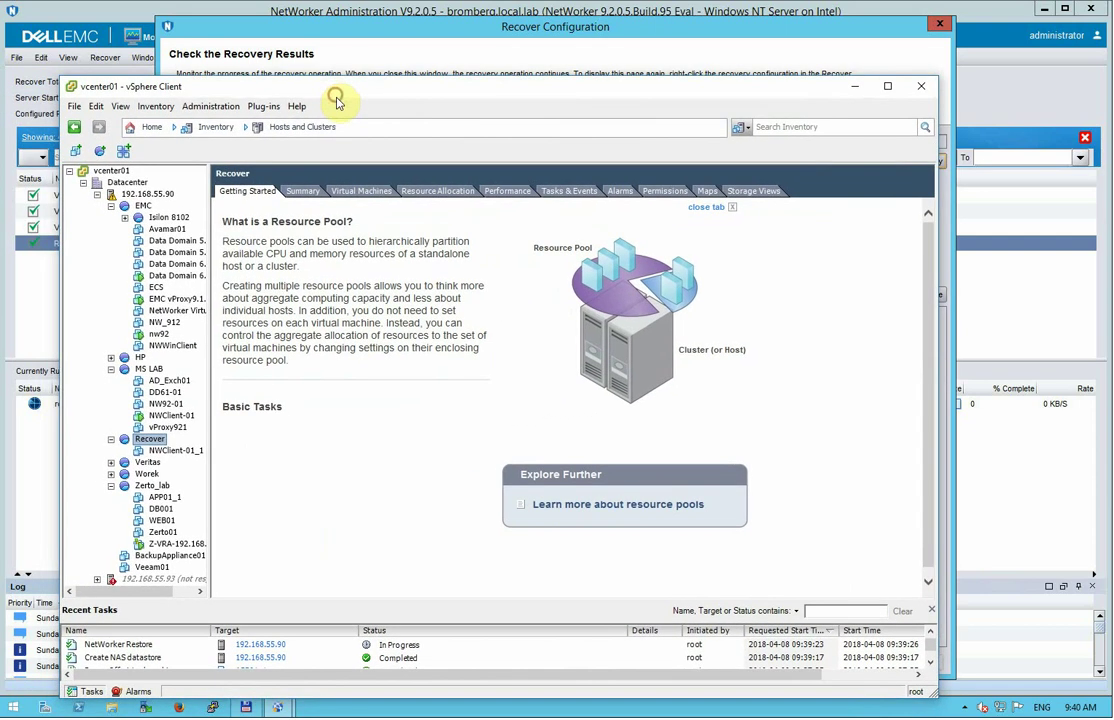
{"action": "left_click", "coordinate": [169, 451]}
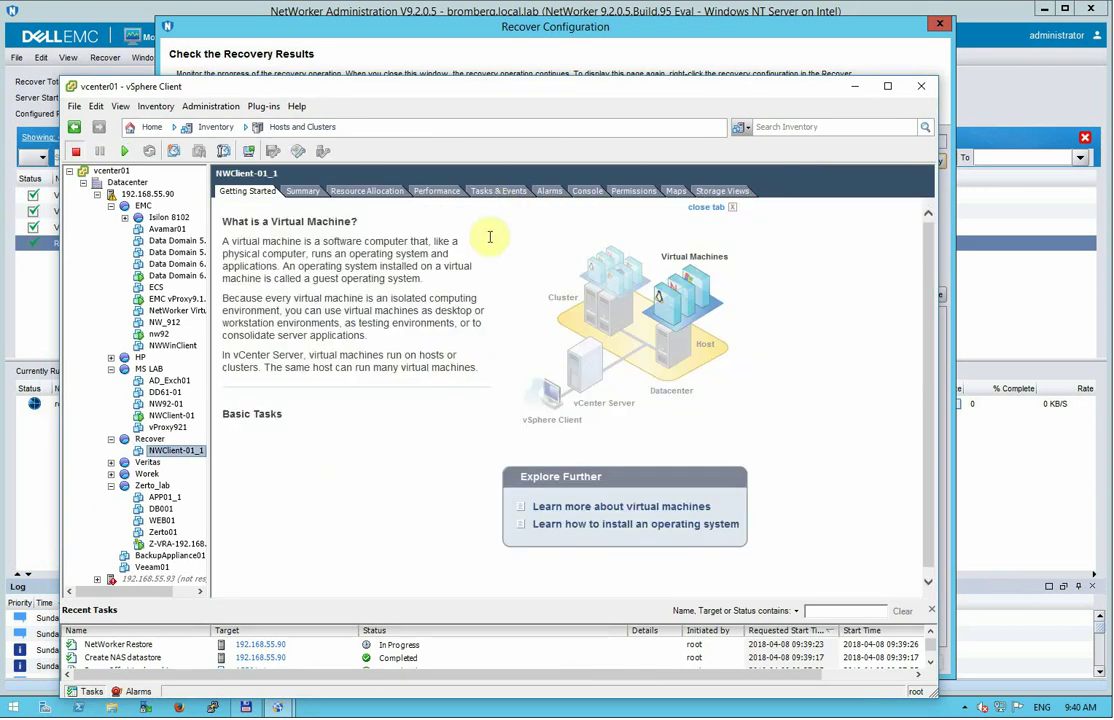
{"action": "left_click", "coordinate": [236, 647]}
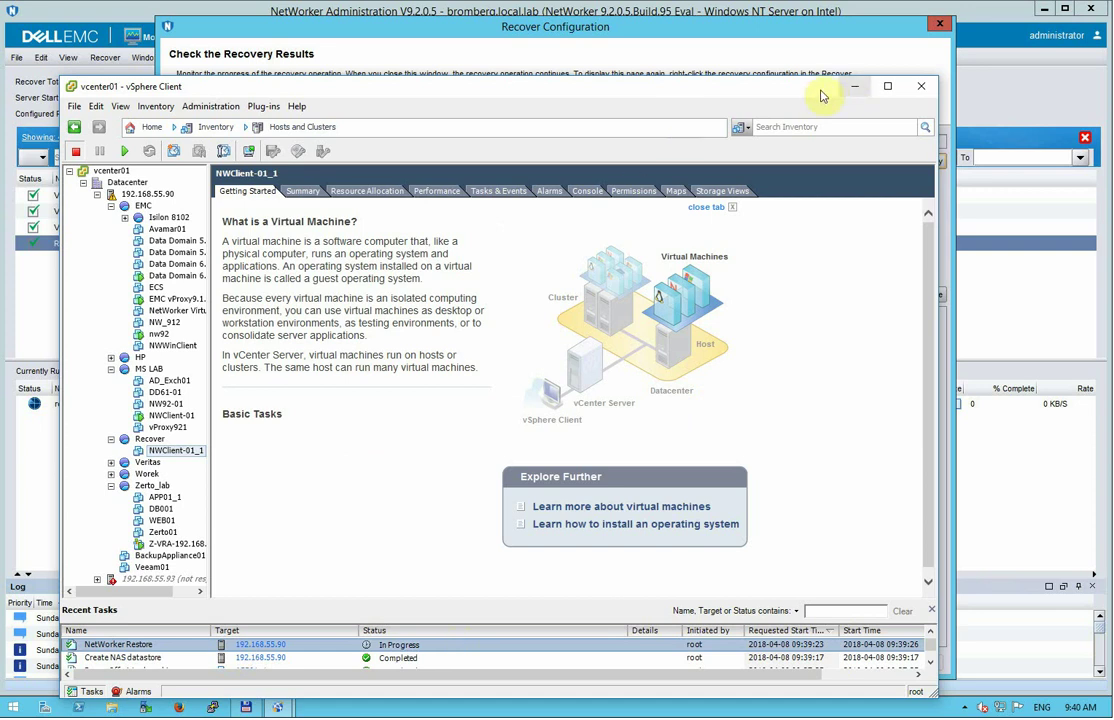
{"action": "key", "text": "super+Down"}
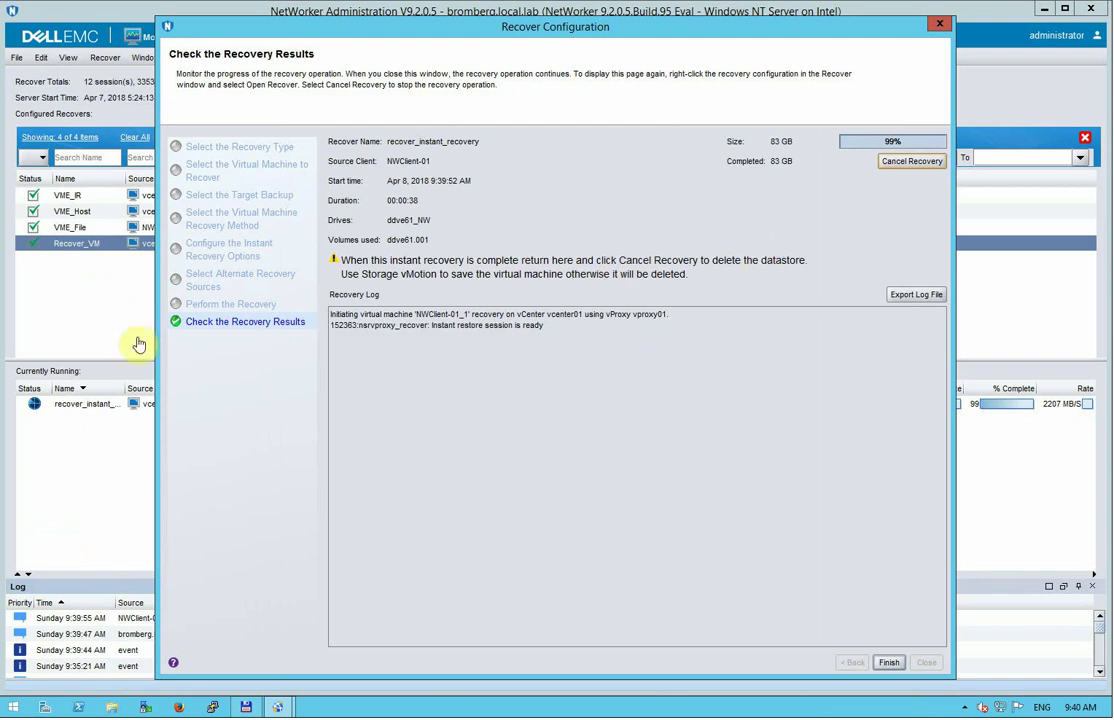
{"action": "key", "text": "alt+Tab"}
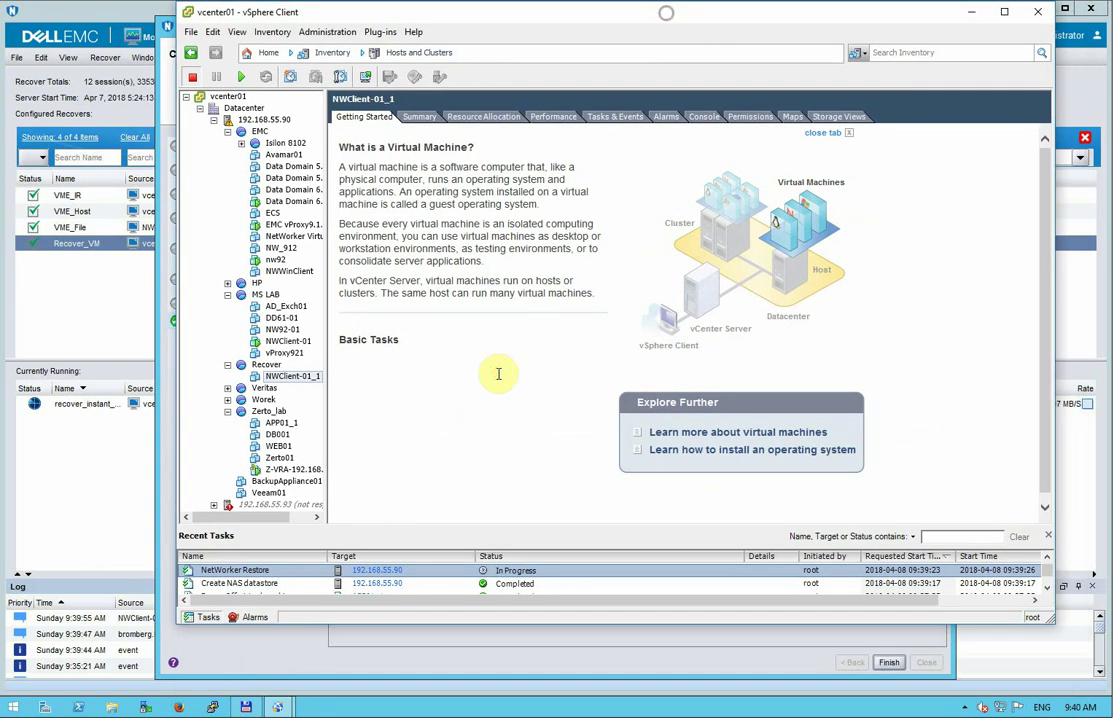
Power on the recovered NWClient-01_1 virtual machine.
{"action": "left_click", "coordinate": [280, 376]}
{"action": "key", "text": "Return"}
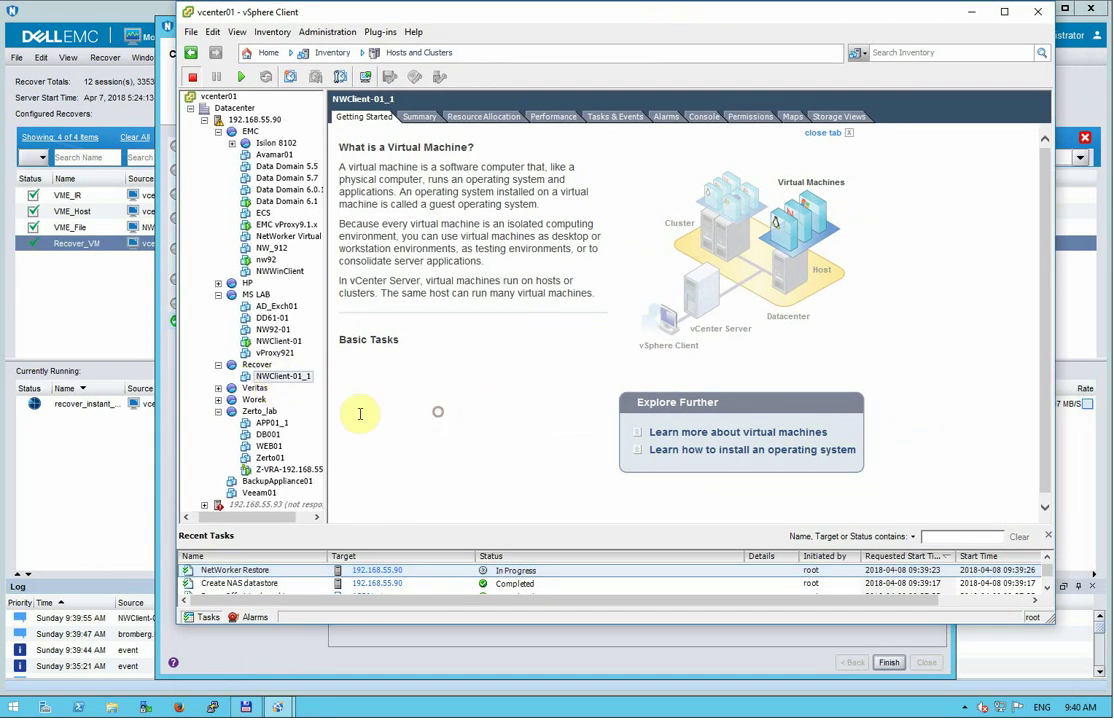
{"action": "right_click", "coordinate": [248, 381]}
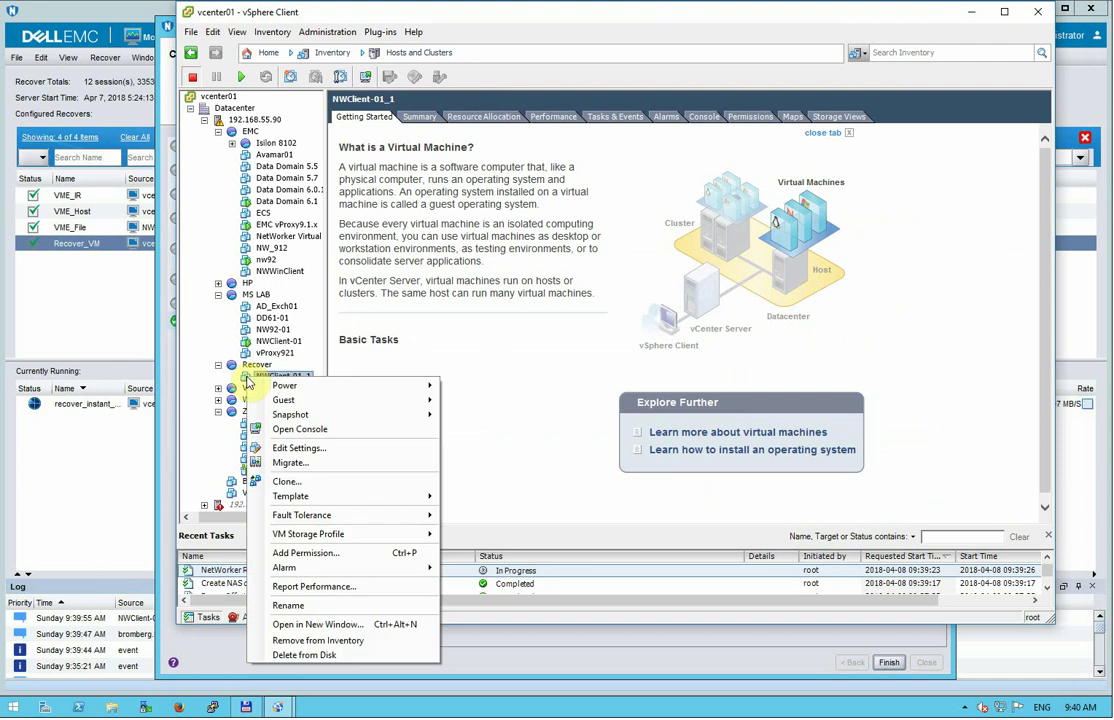
{"action": "mouse_move", "coordinate": [313, 386]}
{"action": "left_click", "coordinate": [484, 387]}
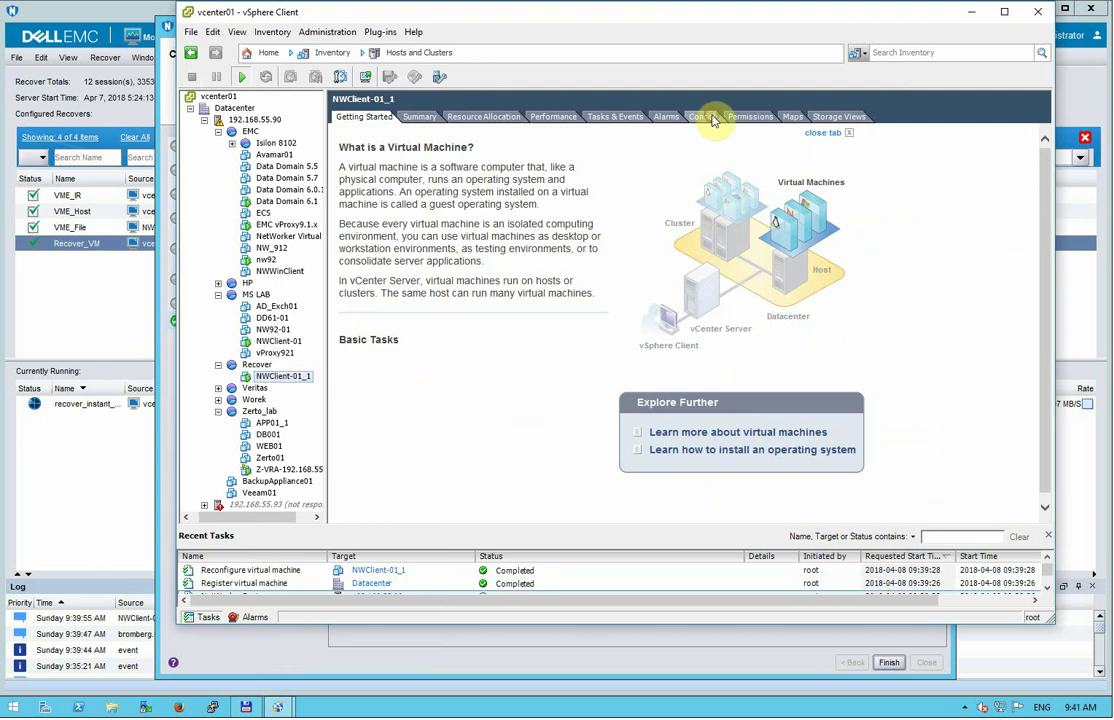
In its console, start Windows normally and send Ctrl+Alt+Insert at the logon prompt.
{"action": "left_click", "coordinate": [713, 117]}
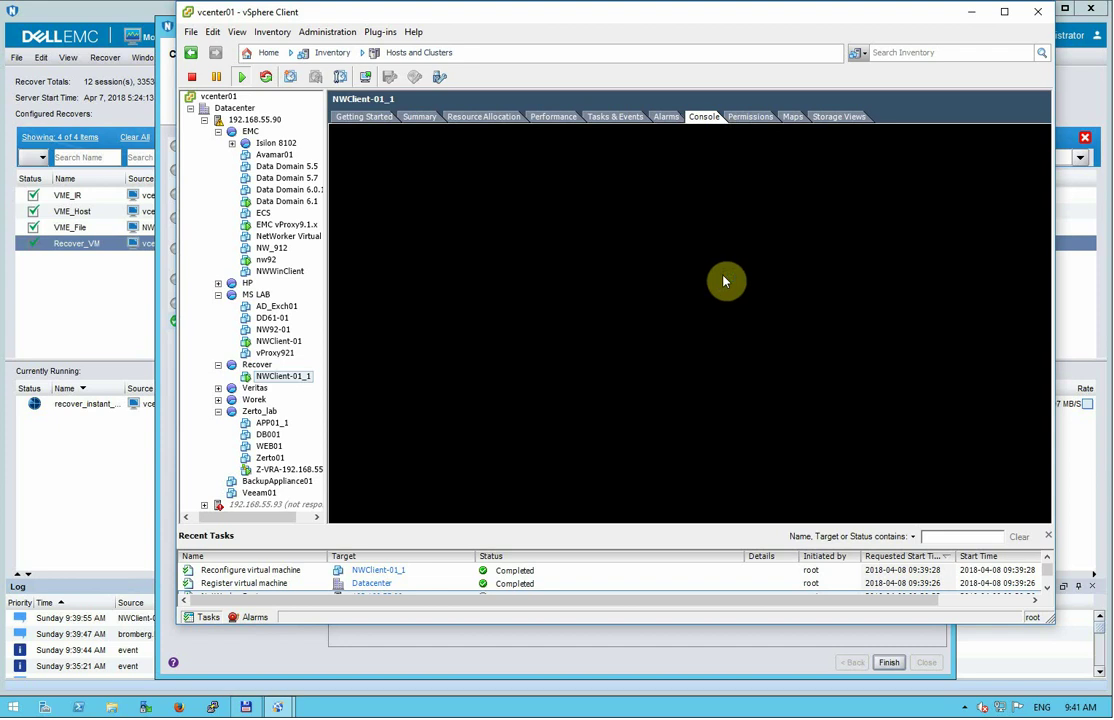
{"action": "left_click", "coordinate": [574, 408]}
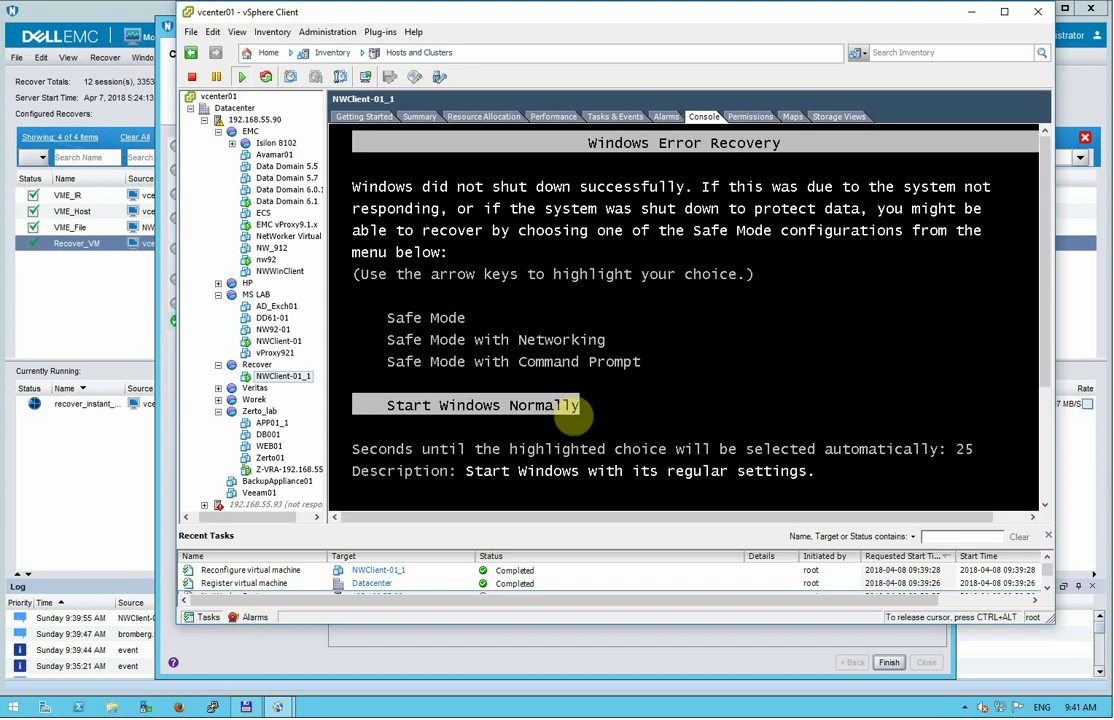
{"action": "key", "text": "Return"}
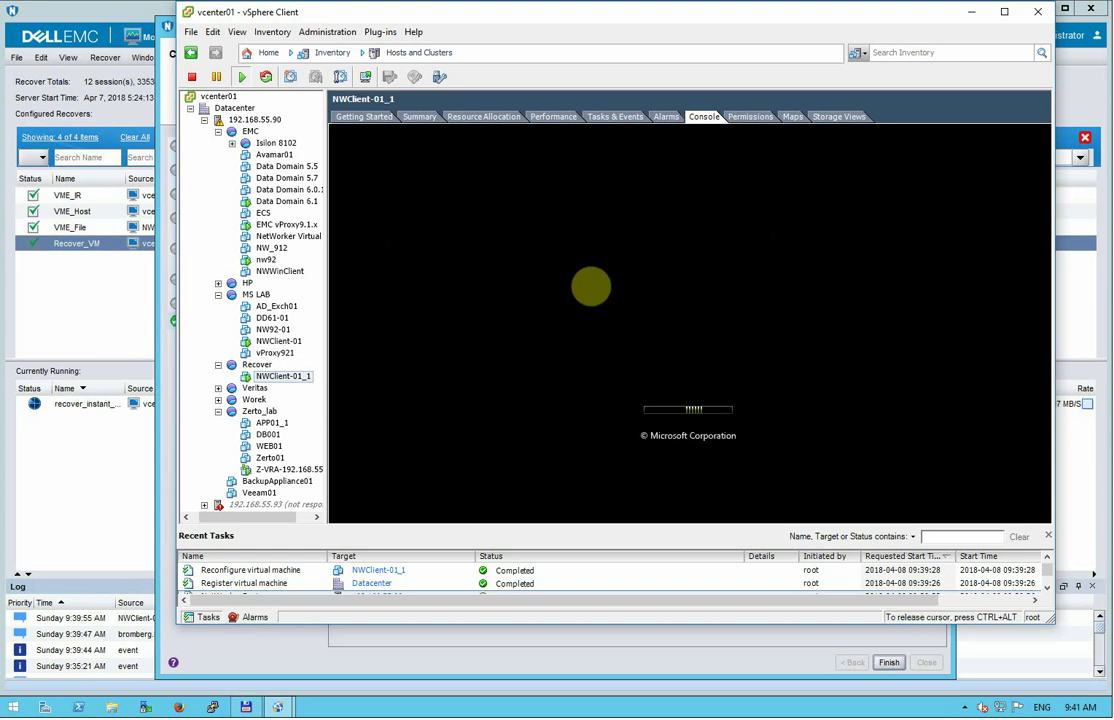
{"action": "key", "text": "ctrl+alt"}
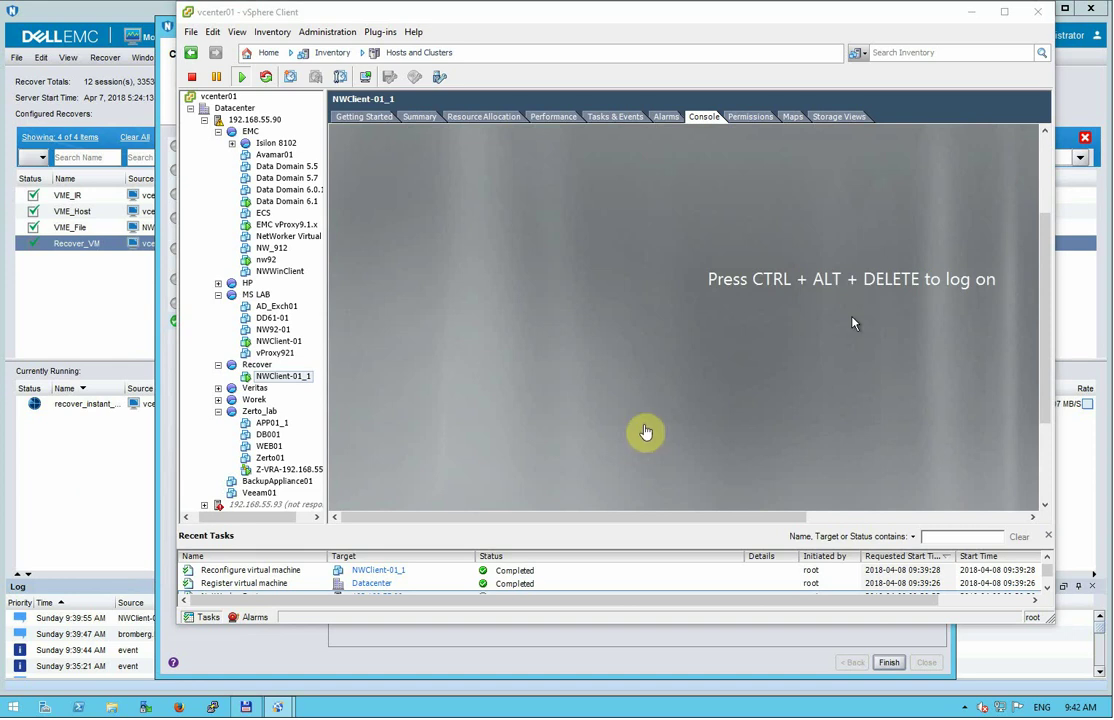
{"action": "left_click", "coordinate": [645, 431]}
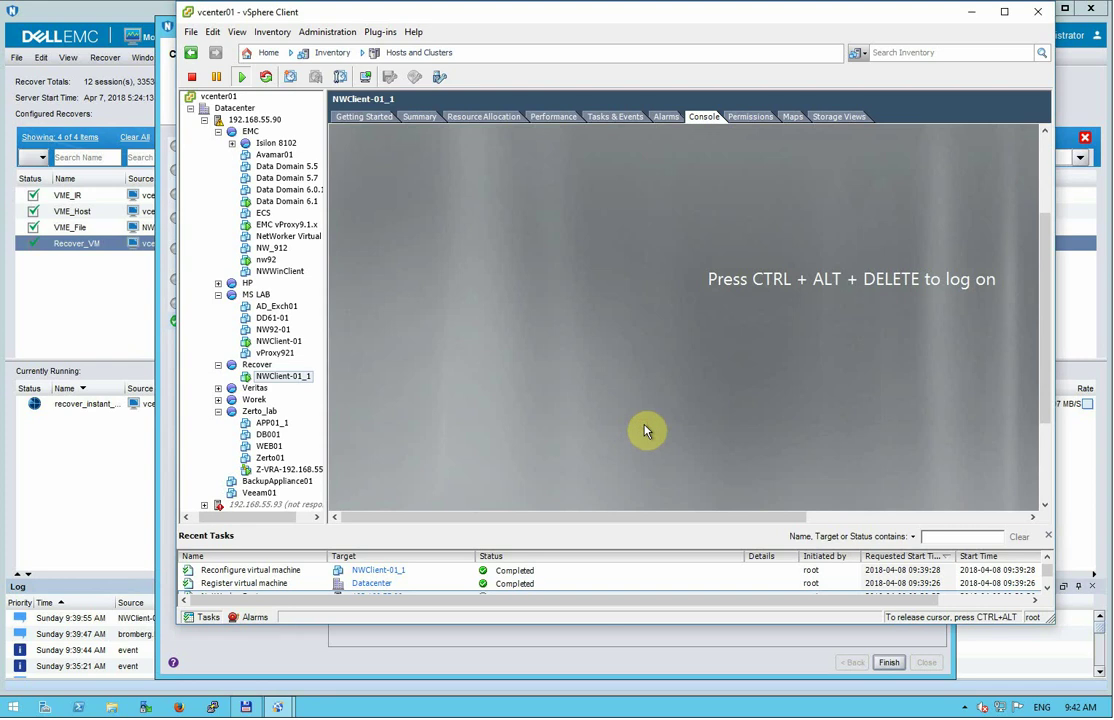
{"action": "key", "text": "ctrl+alt+Insert"}
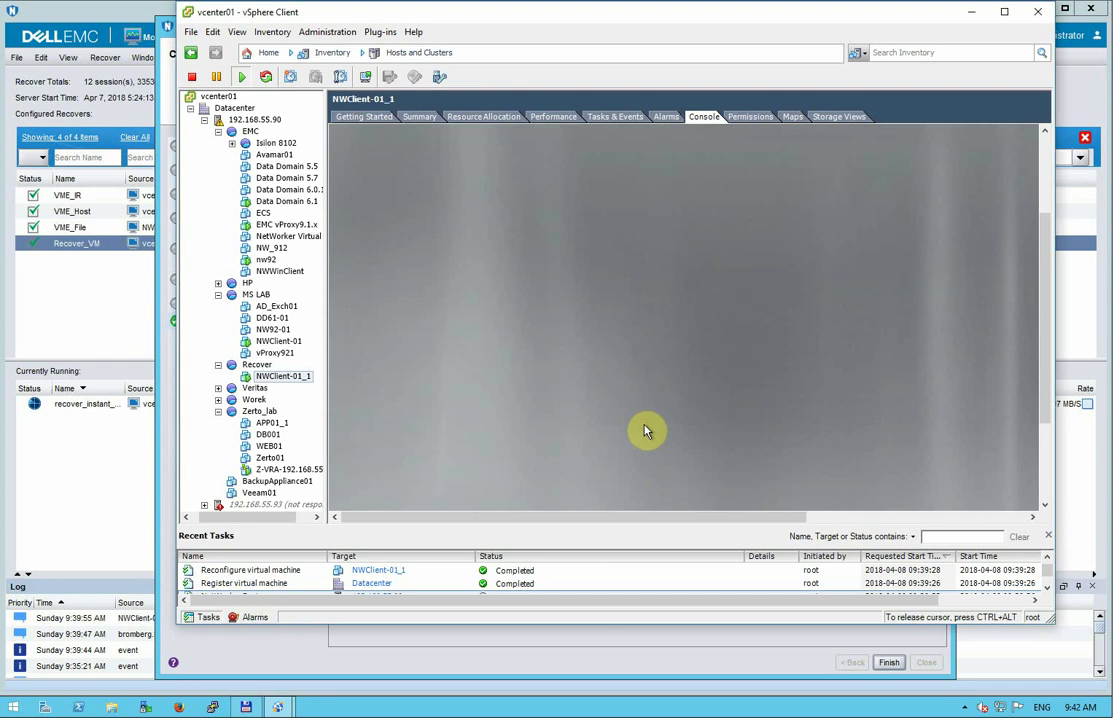
Log on with the administrator password and dismiss the Shutdown Event Tracker with comment 'd'.
{"action": "left_click", "coordinate": [862, 396]}
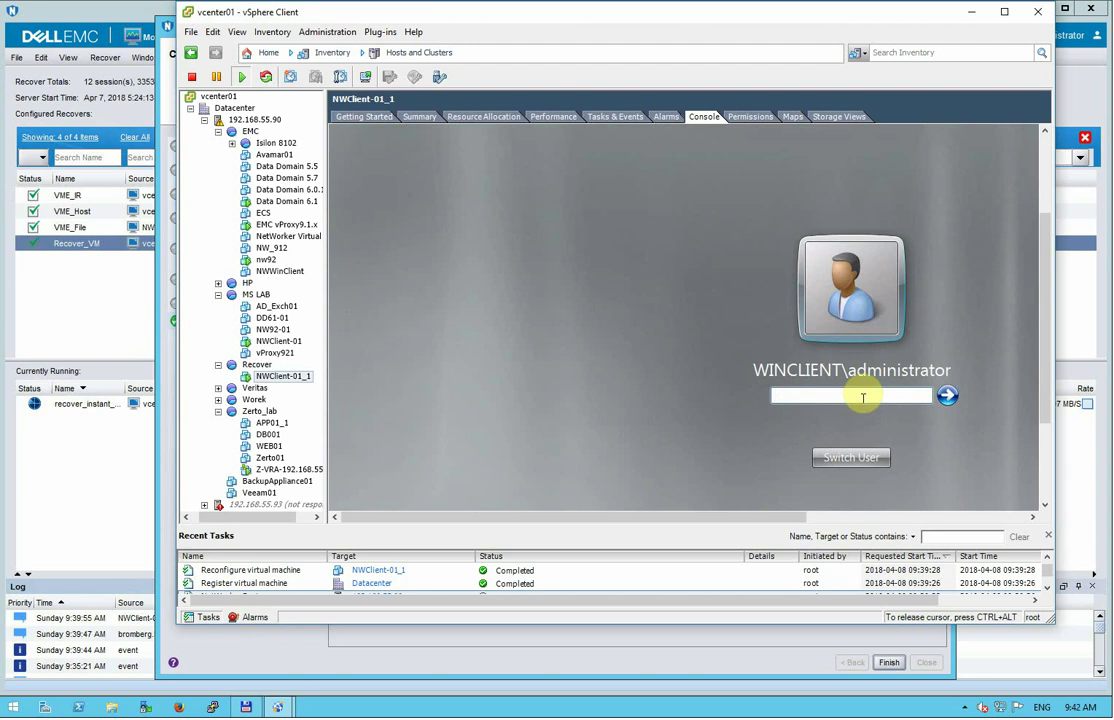
{"action": "type", "text": "****"}
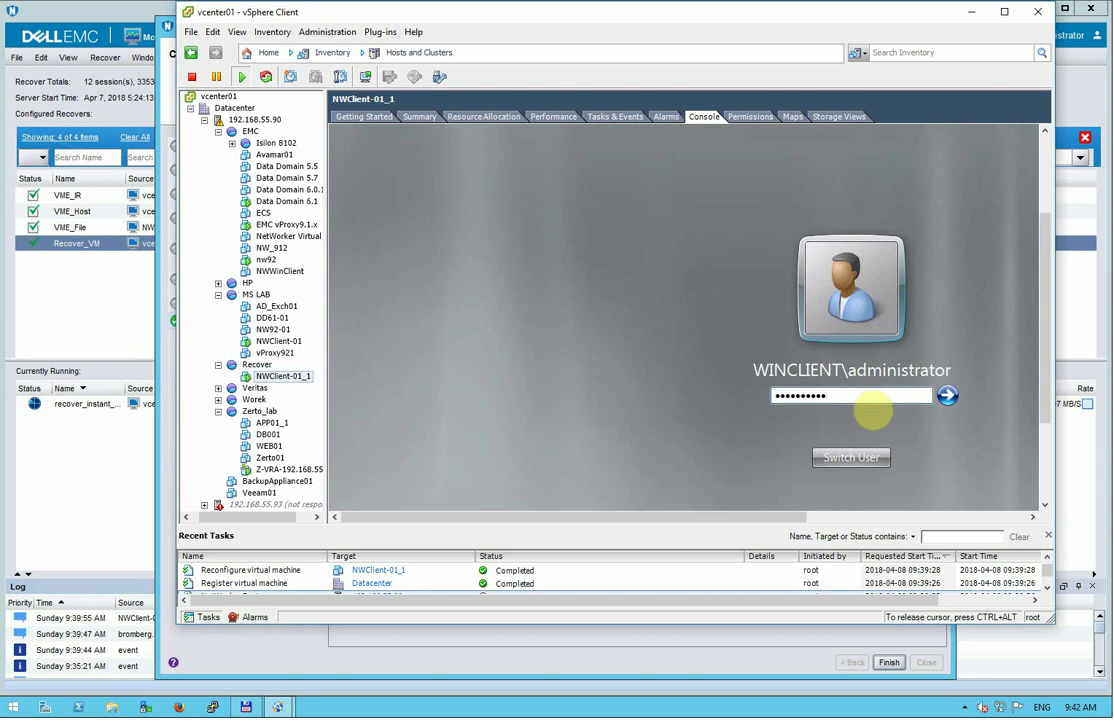
{"action": "type", "text": "******"}
{"action": "key", "text": "Return"}
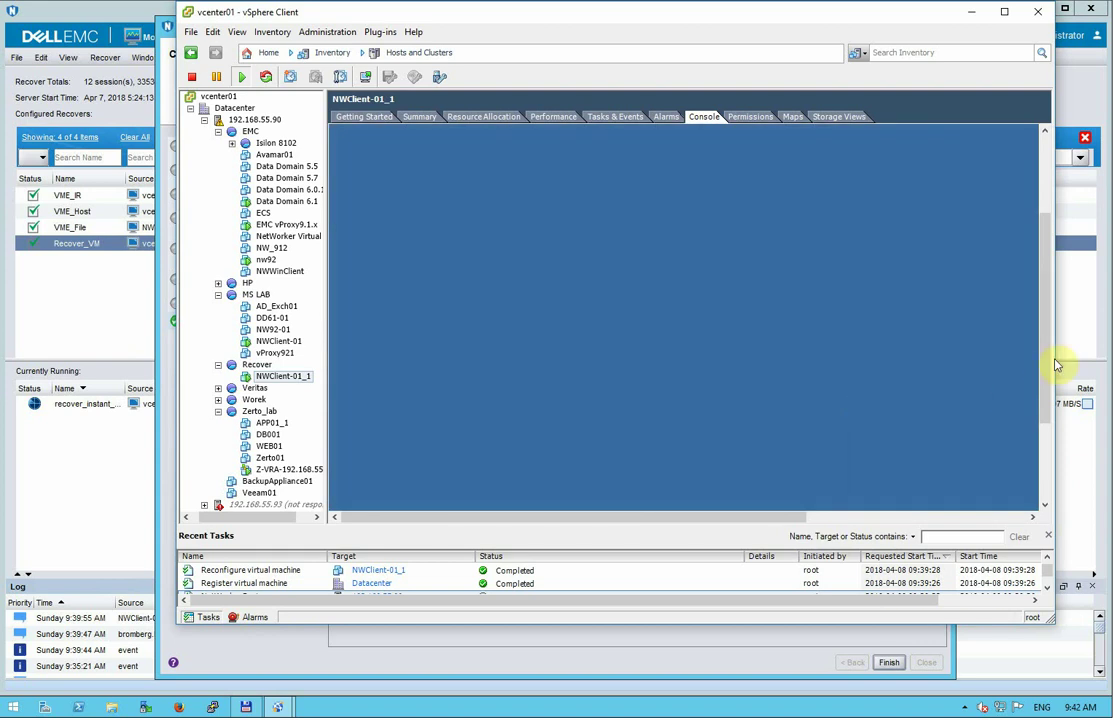
{"action": "left_click_drag", "start_coordinate": [1047, 367], "coordinate": [1035, 465]}
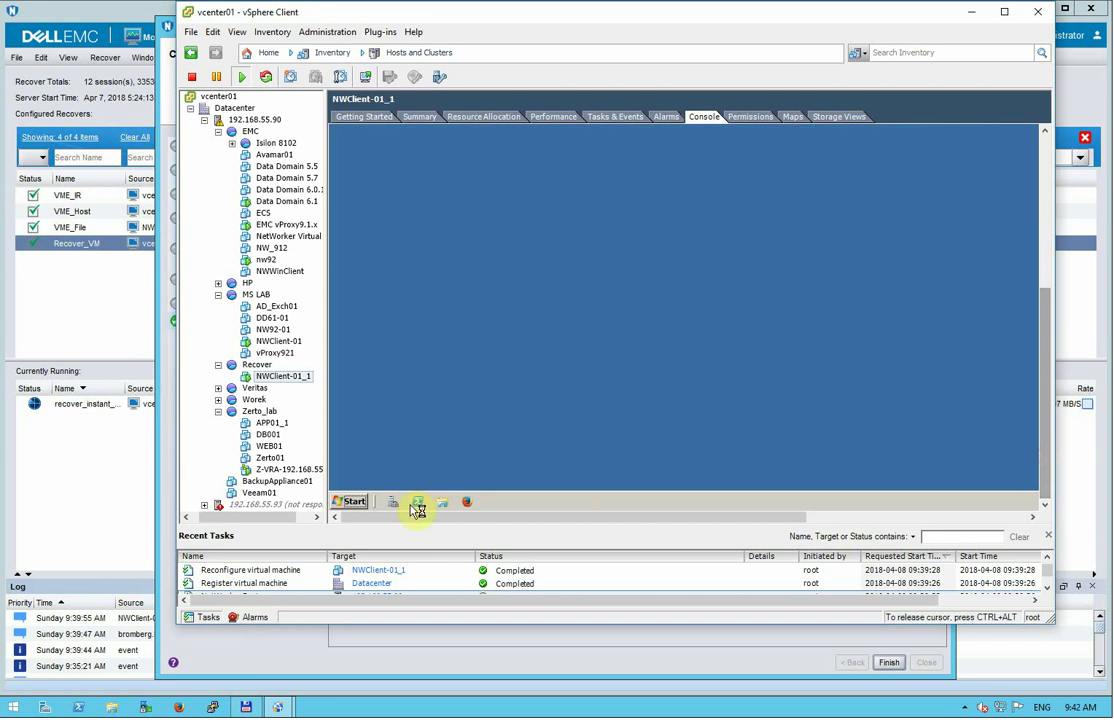
{"action": "left_click", "coordinate": [356, 505]}
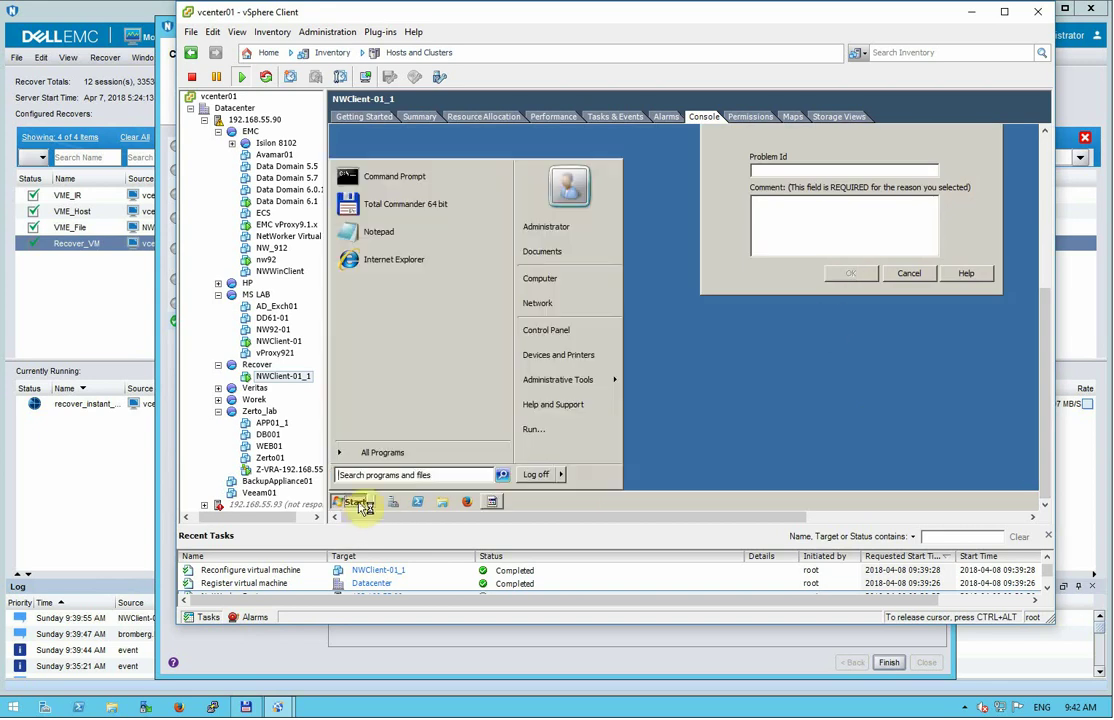
{"action": "left_click", "coordinate": [824, 219]}
{"action": "type", "text": "d"}
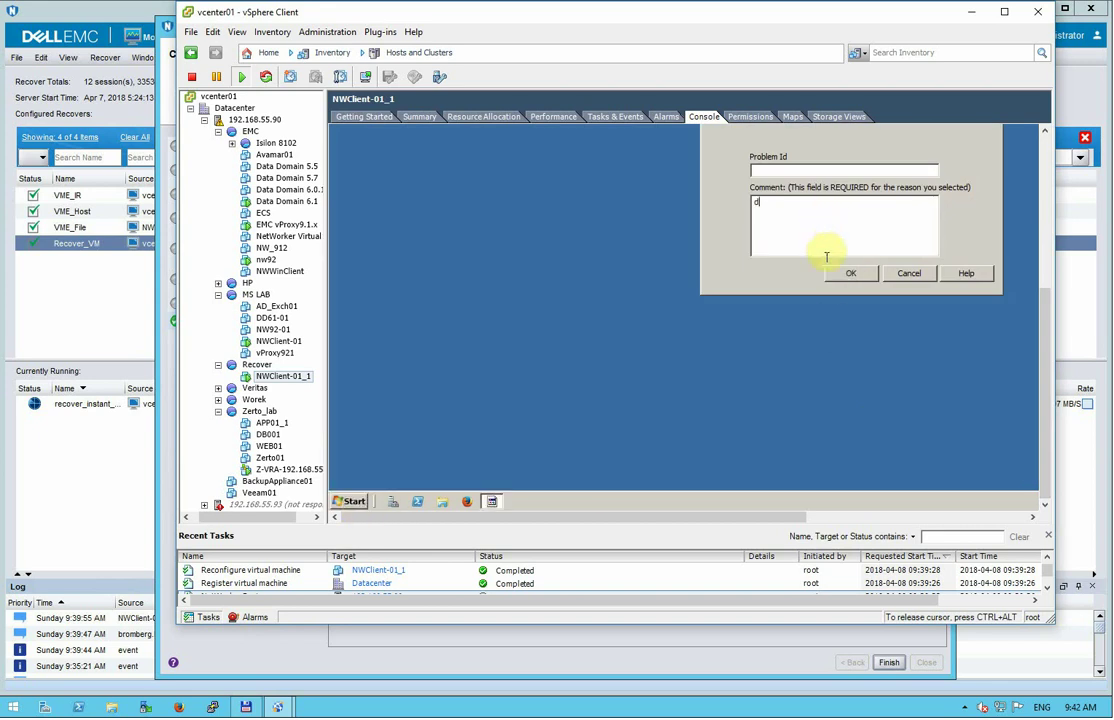
{"action": "left_click", "coordinate": [848, 273]}
Shut down the guest Windows with shutdown comment 'a'.
{"action": "left_click", "coordinate": [352, 501]}
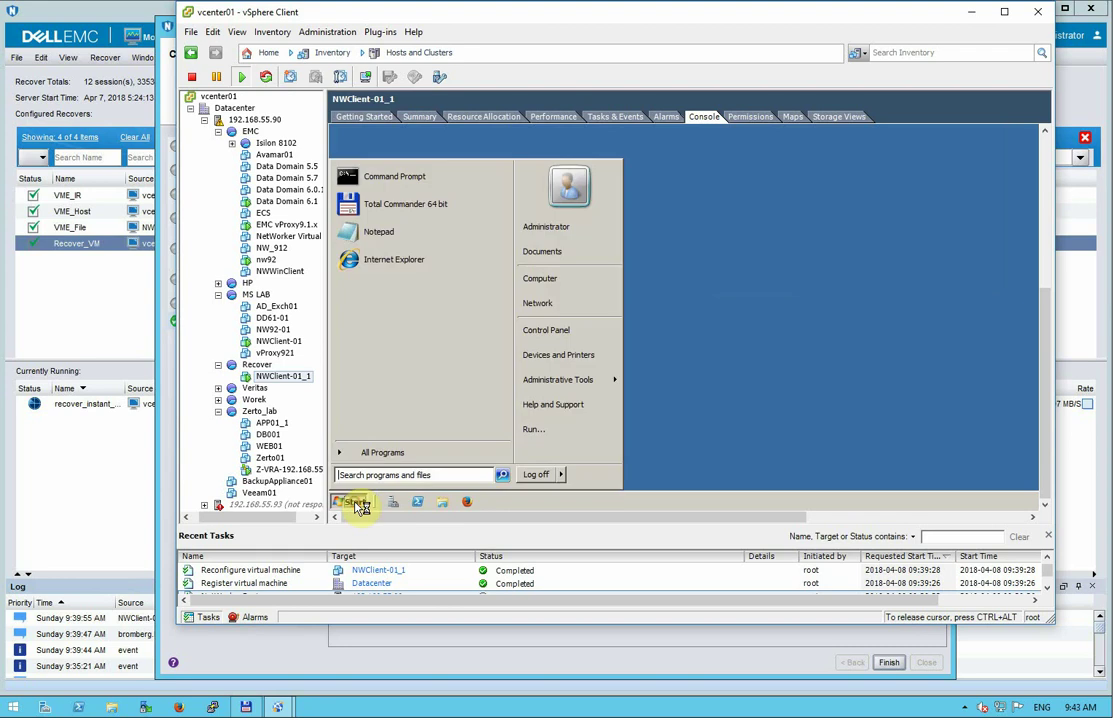
{"action": "left_click", "coordinate": [562, 476]}
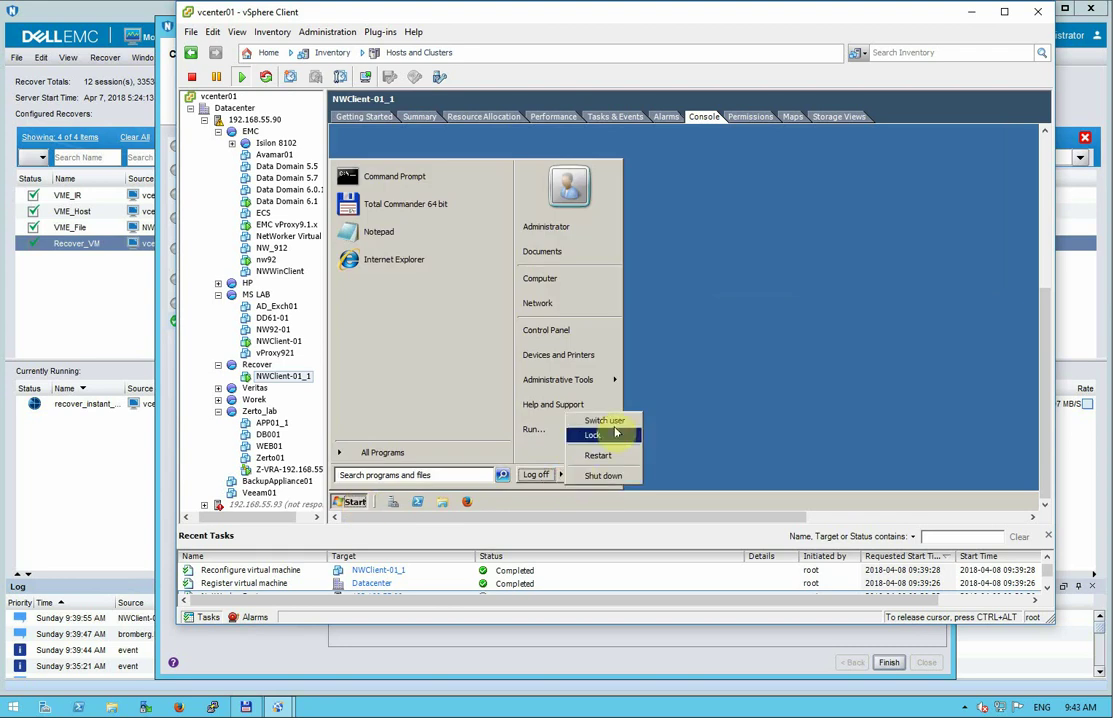
{"action": "left_click", "coordinate": [600, 476]}
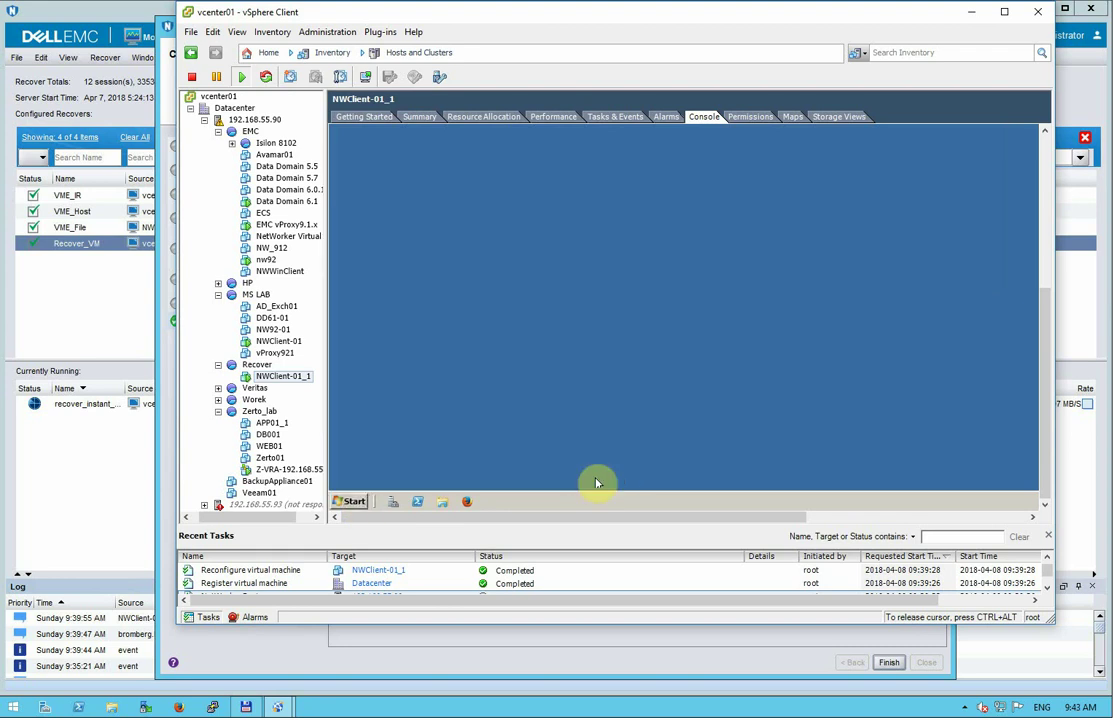
{"action": "left_click", "coordinate": [801, 196]}
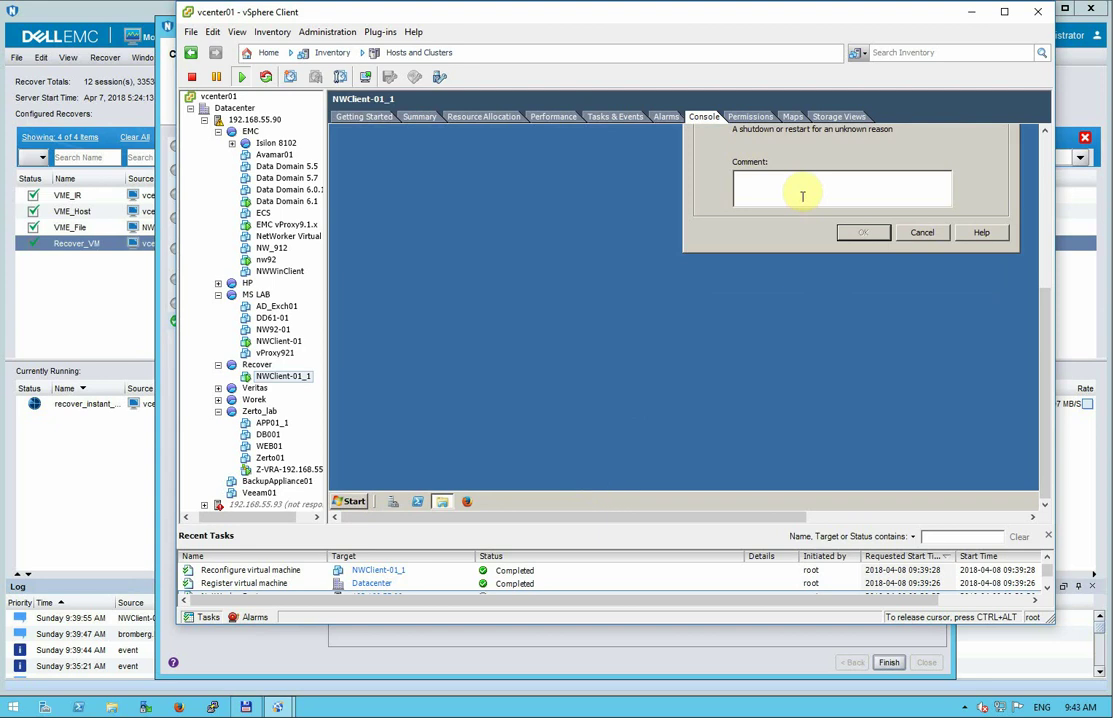
{"action": "type", "text": "a"}
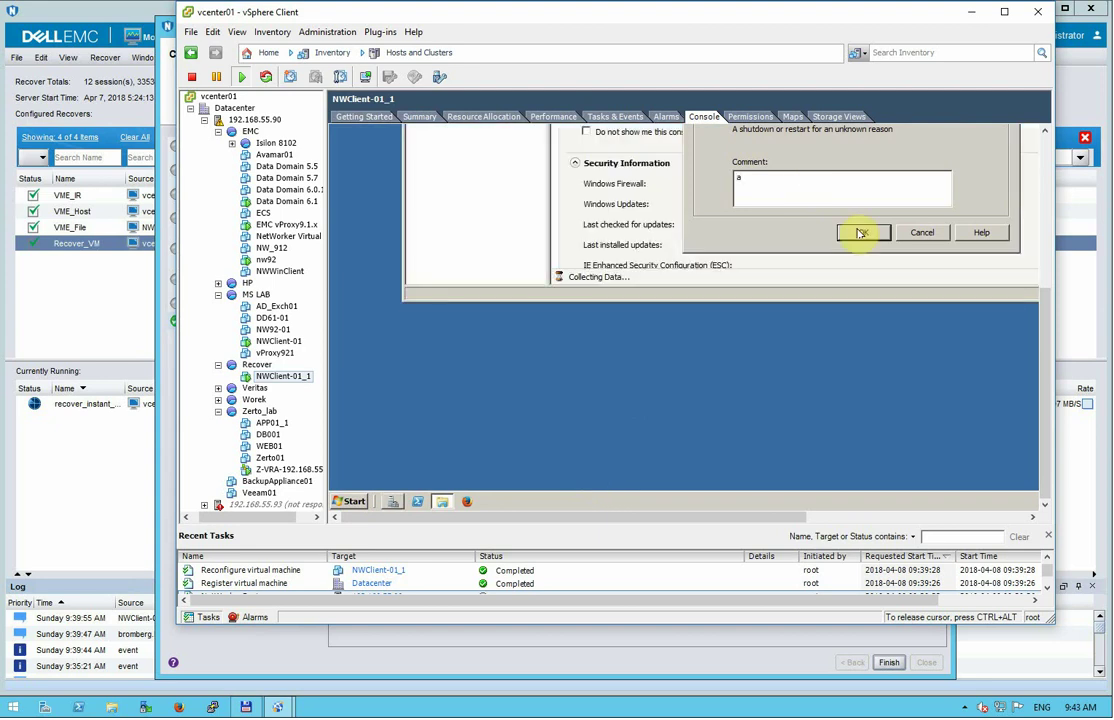
{"action": "left_click", "coordinate": [860, 232]}
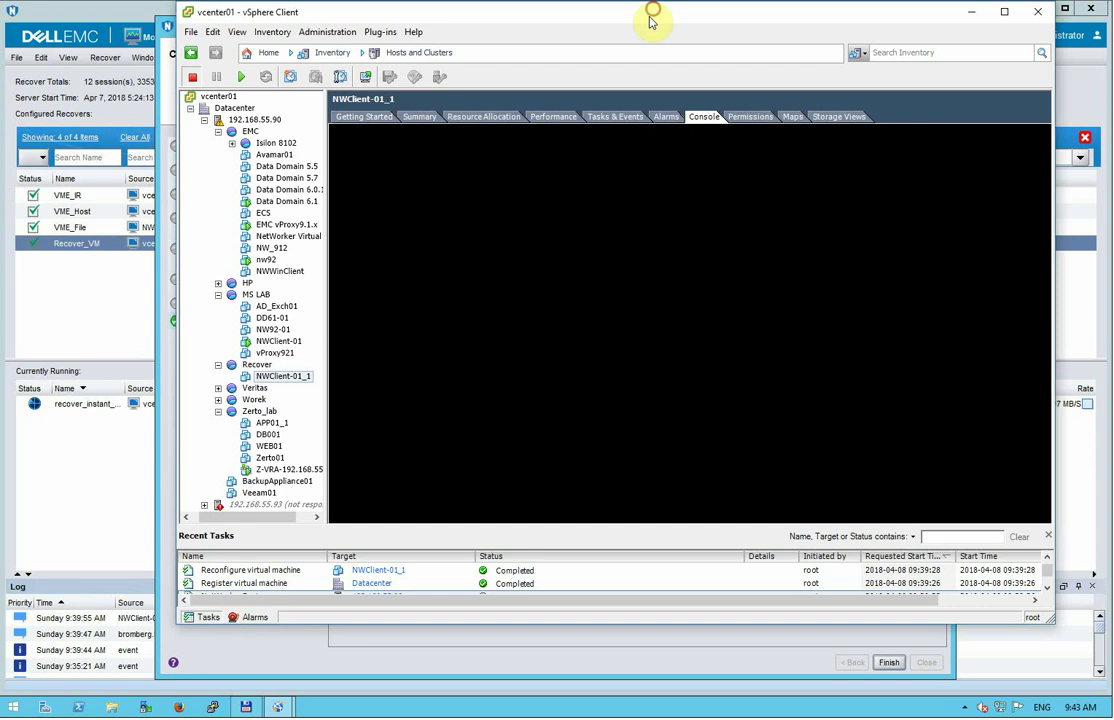
Close the wizard and stop the running recover_instant_recovery job, confirming with Yes.
{"action": "key", "text": "alt+Tab"}
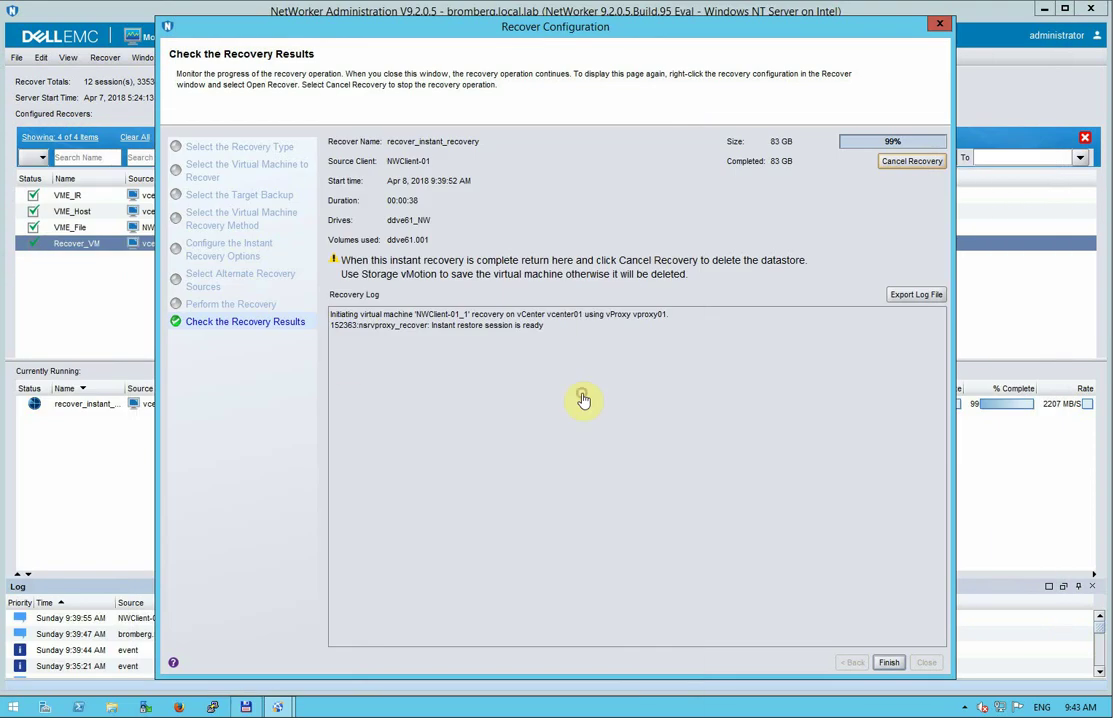
{"action": "left_click", "coordinate": [888, 662]}
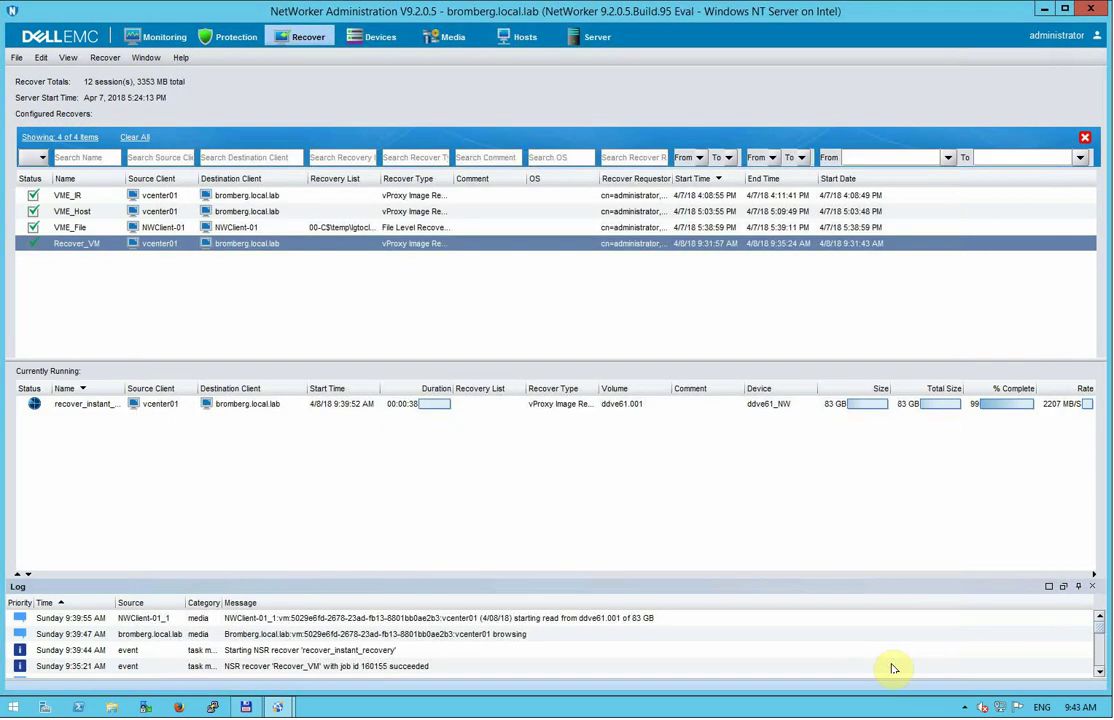
{"action": "left_click", "coordinate": [92, 408]}
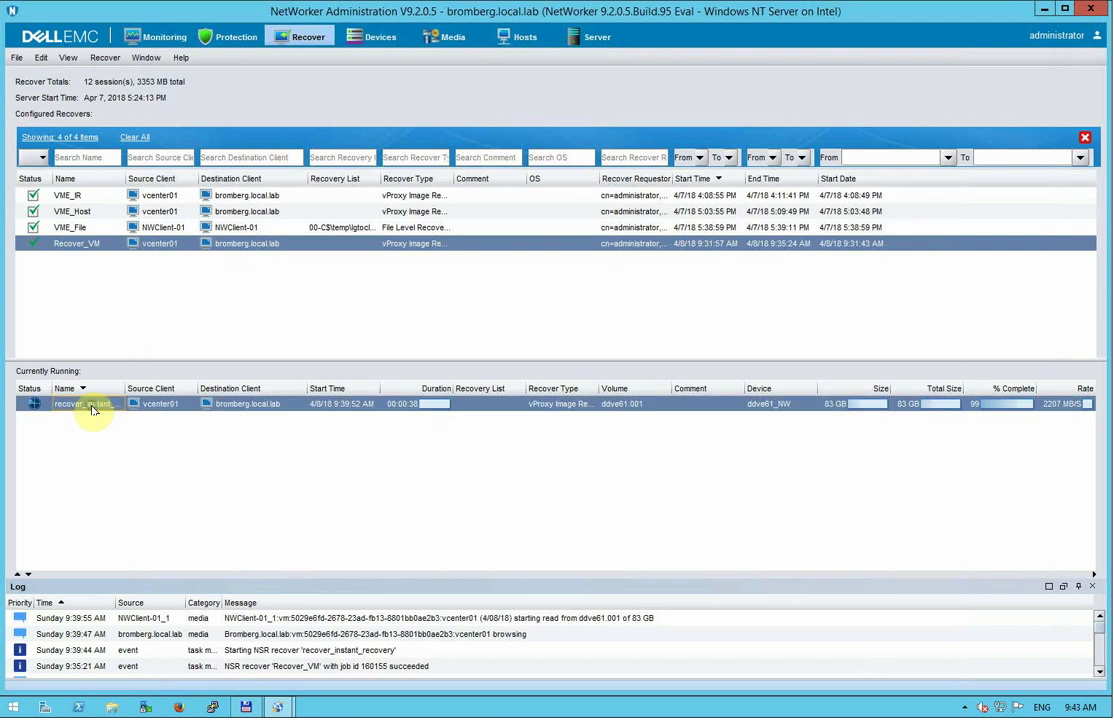
{"action": "right_click", "coordinate": [92, 409]}
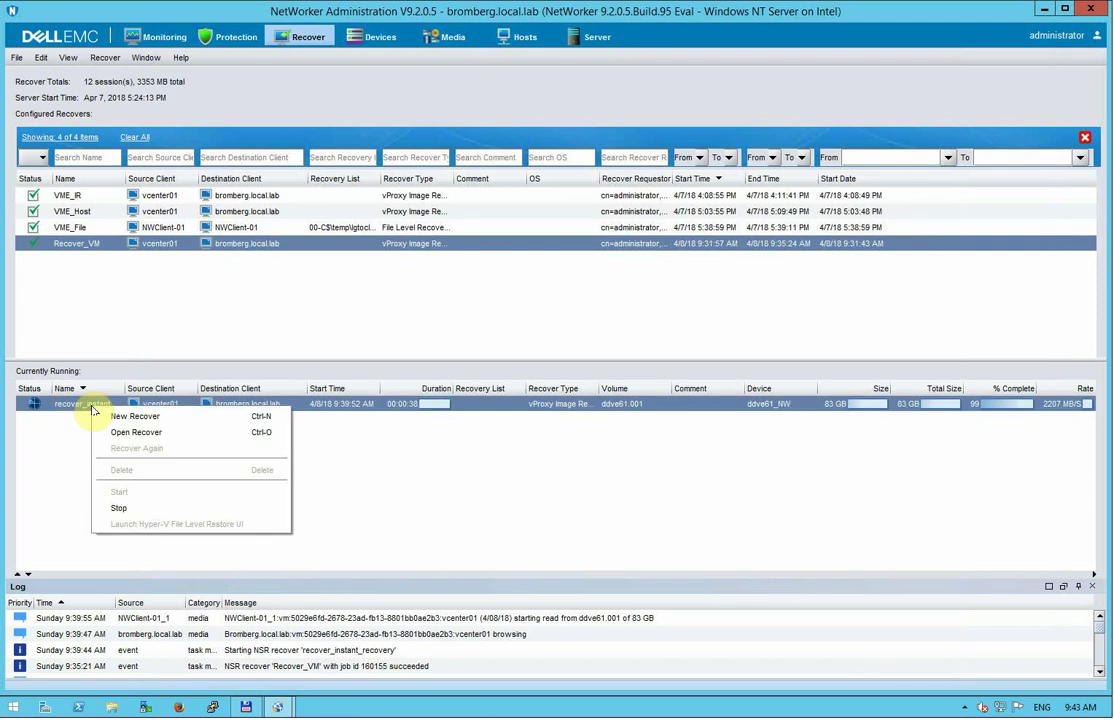
{"action": "left_click", "coordinate": [122, 509]}
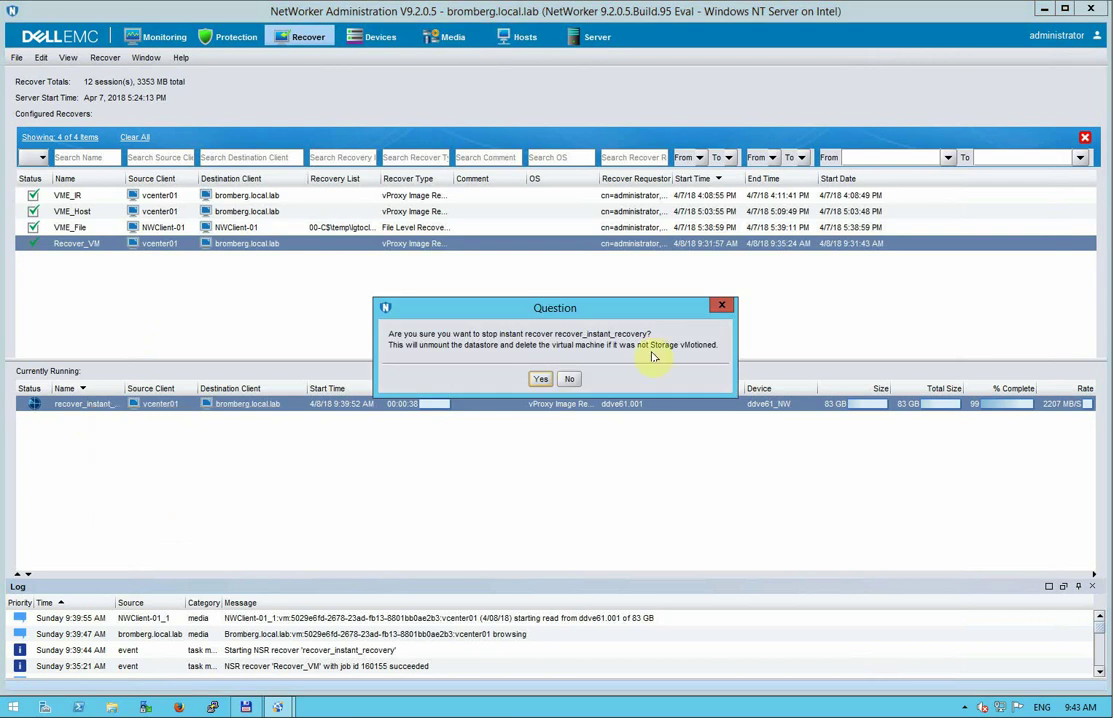
{"action": "left_click", "coordinate": [540, 379]}
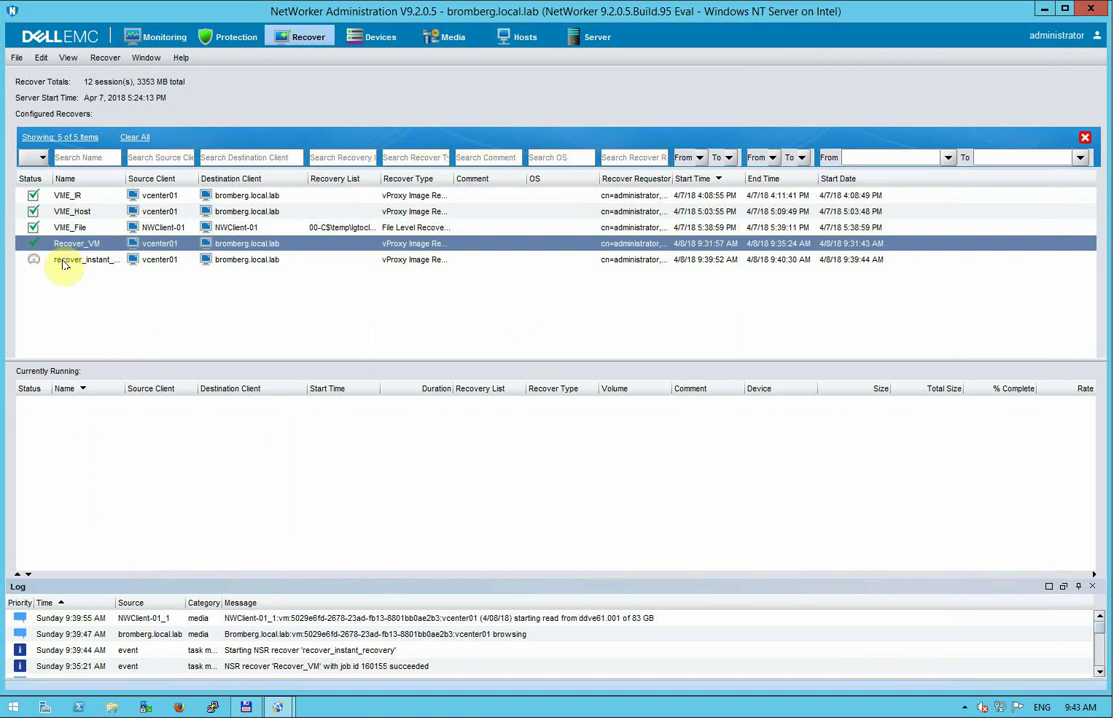
Select the finished recovery entry, glance at vSphere Client, then return to NetWorker.
{"action": "left_click", "coordinate": [32, 262]}
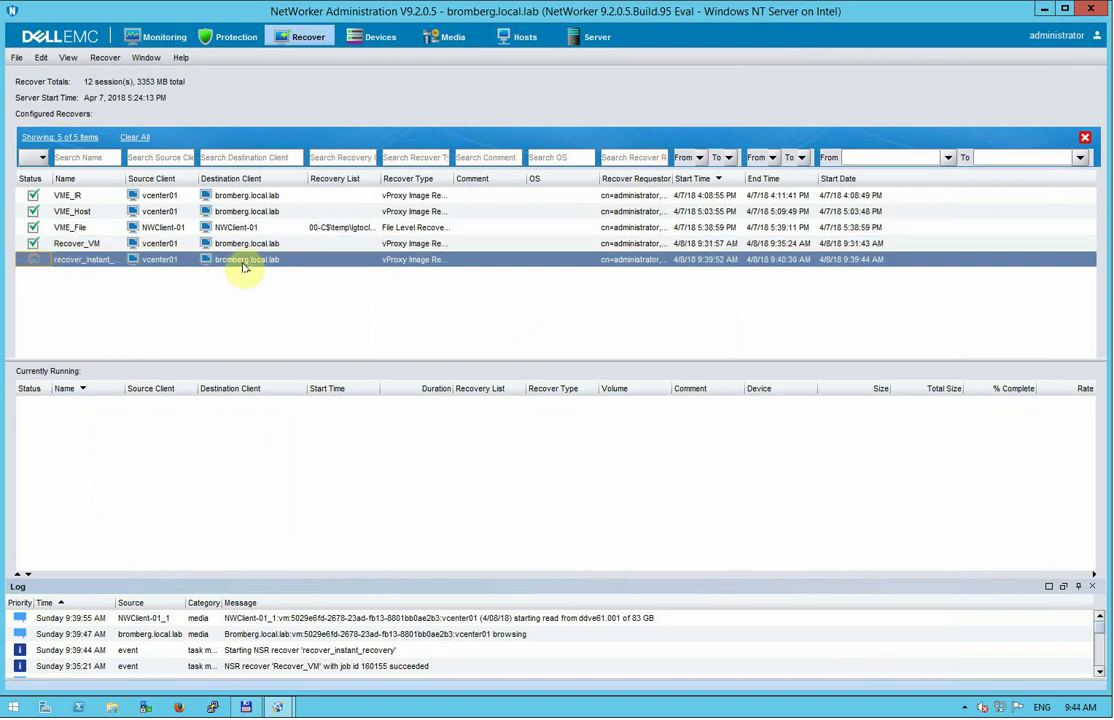
{"action": "key", "text": "alt+Tab"}
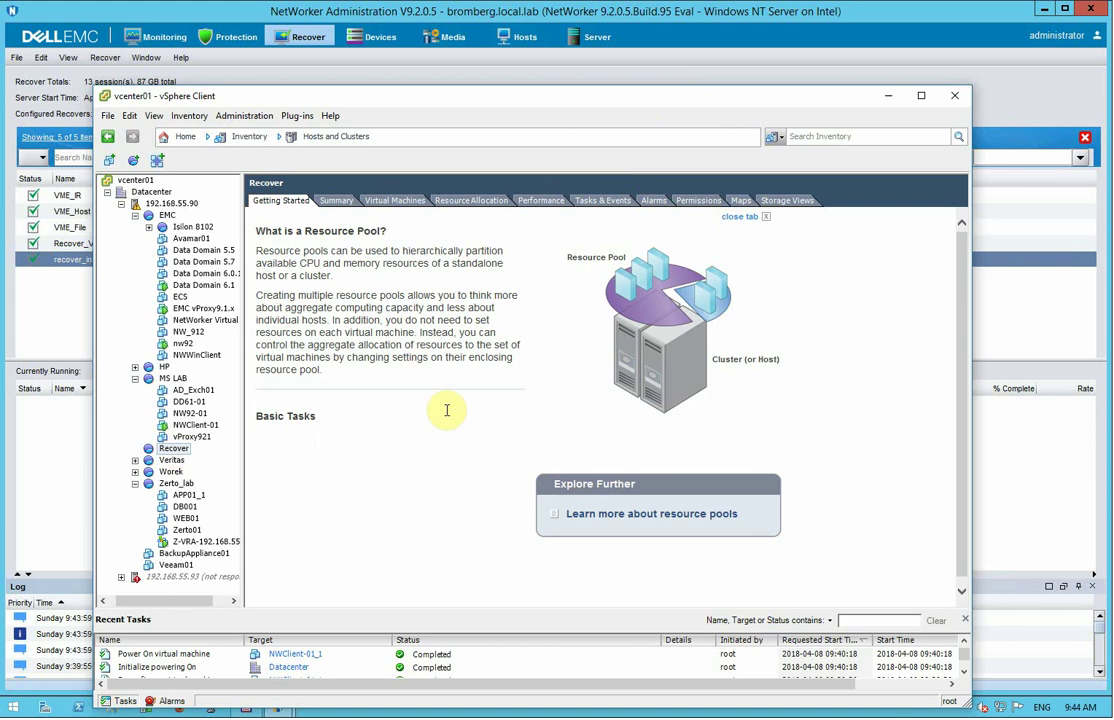
{"action": "left_click_drag", "start_coordinate": [860, 97], "coordinate": [253, 381]}
{"action": "key", "text": "alt+Tab"}
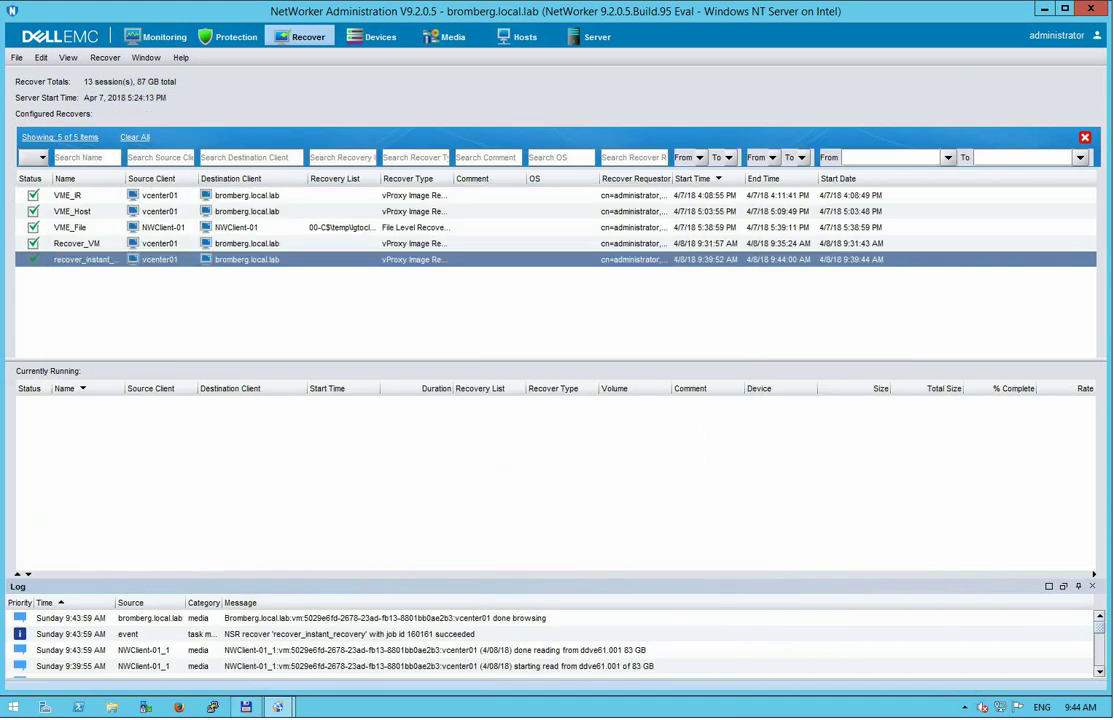
Start a new Virtual Machine Recovery of NWClient-01 using its latest backup.
{"action": "right_click", "coordinate": [32, 198]}
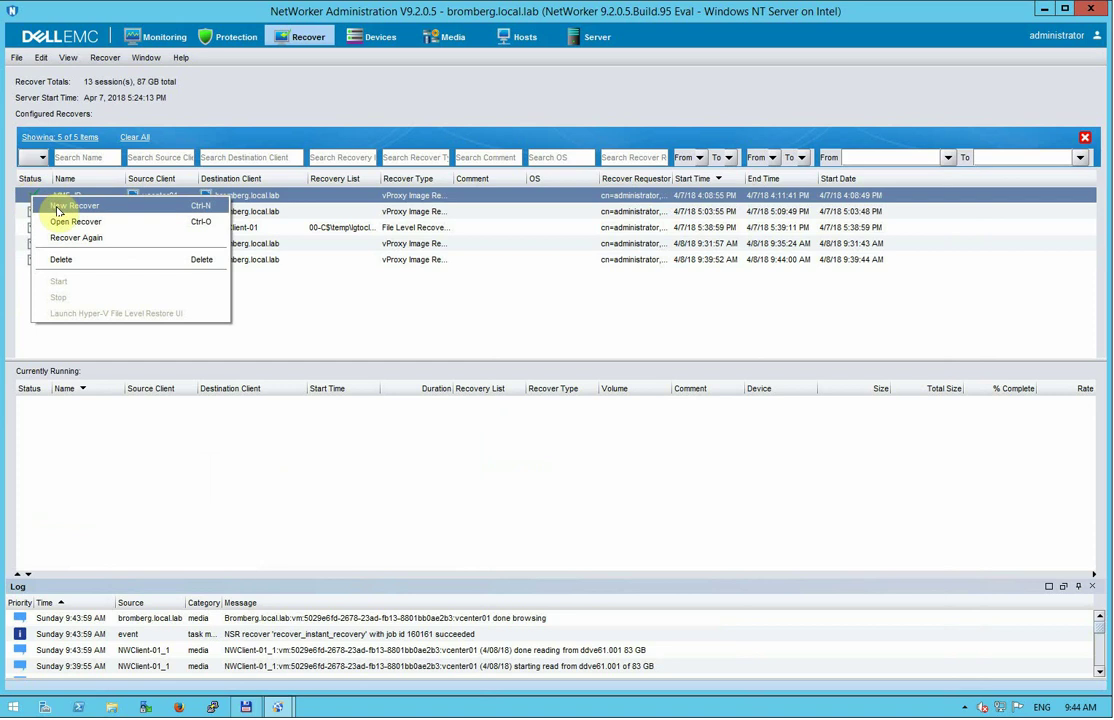
{"action": "left_click", "coordinate": [70, 205]}
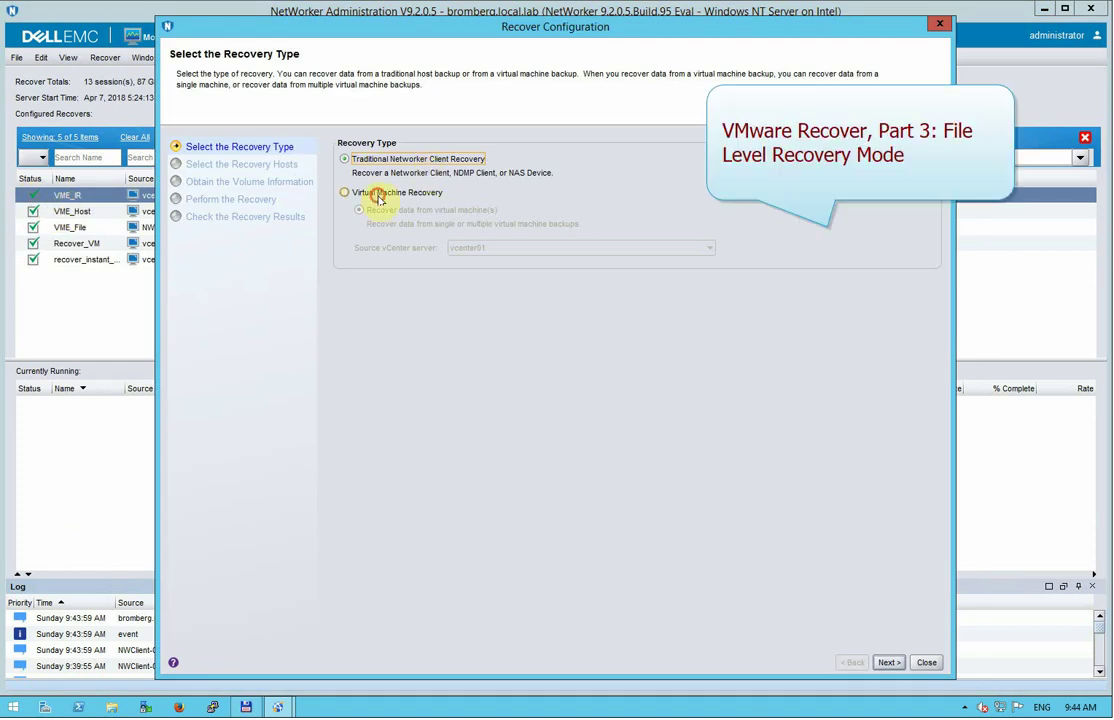
{"action": "left_click", "coordinate": [379, 197]}
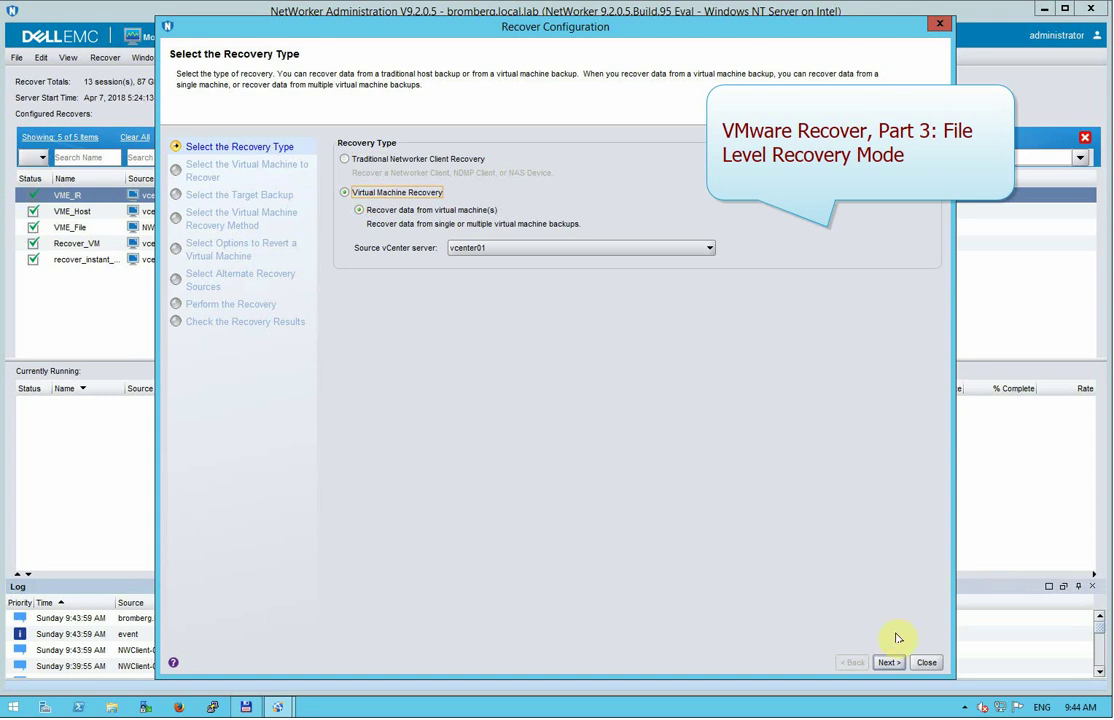
{"action": "left_click", "coordinate": [889, 662]}
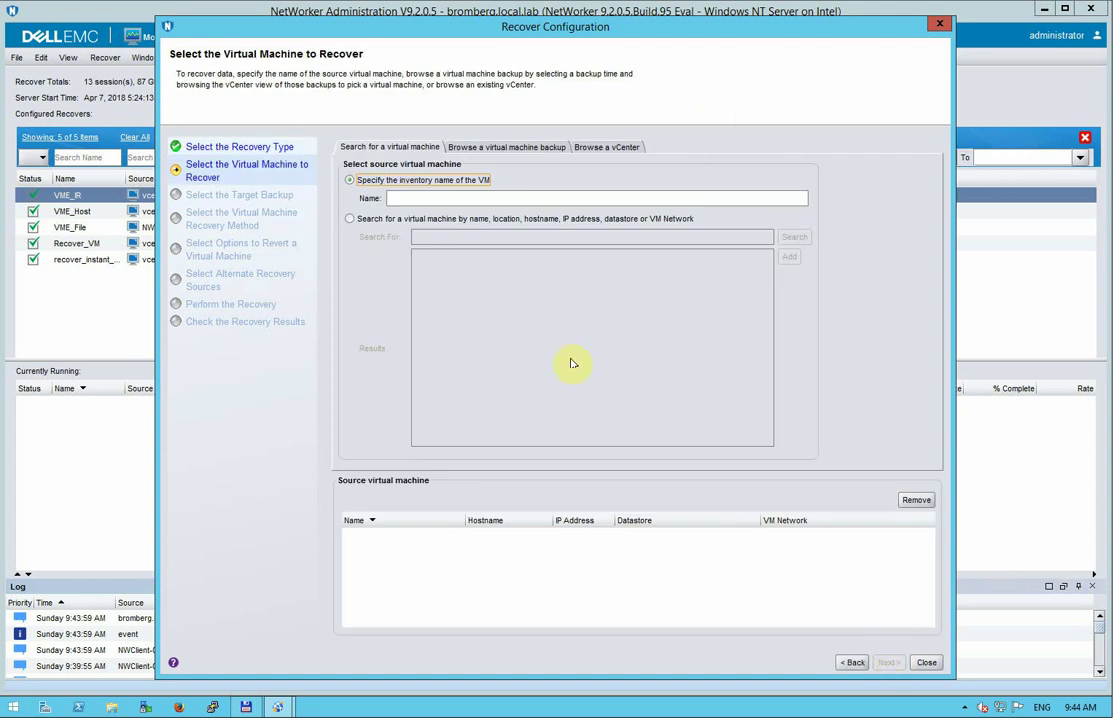
{"action": "left_click", "coordinate": [420, 199]}
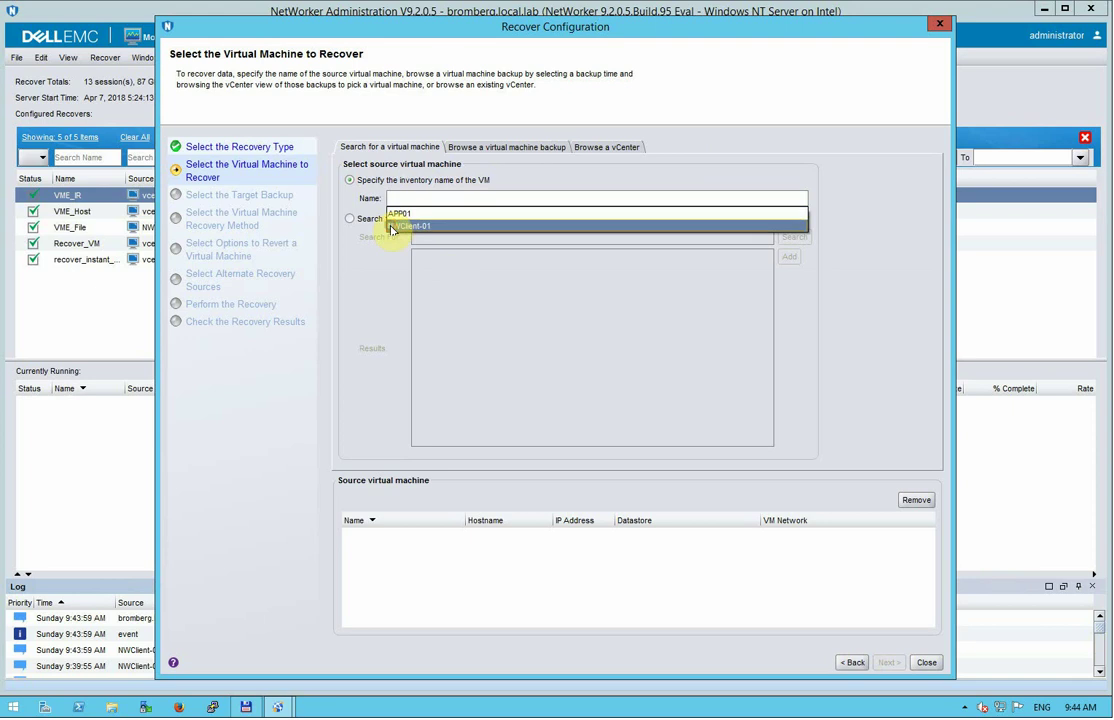
{"action": "left_click", "coordinate": [405, 226]}
{"action": "left_click", "coordinate": [886, 663]}
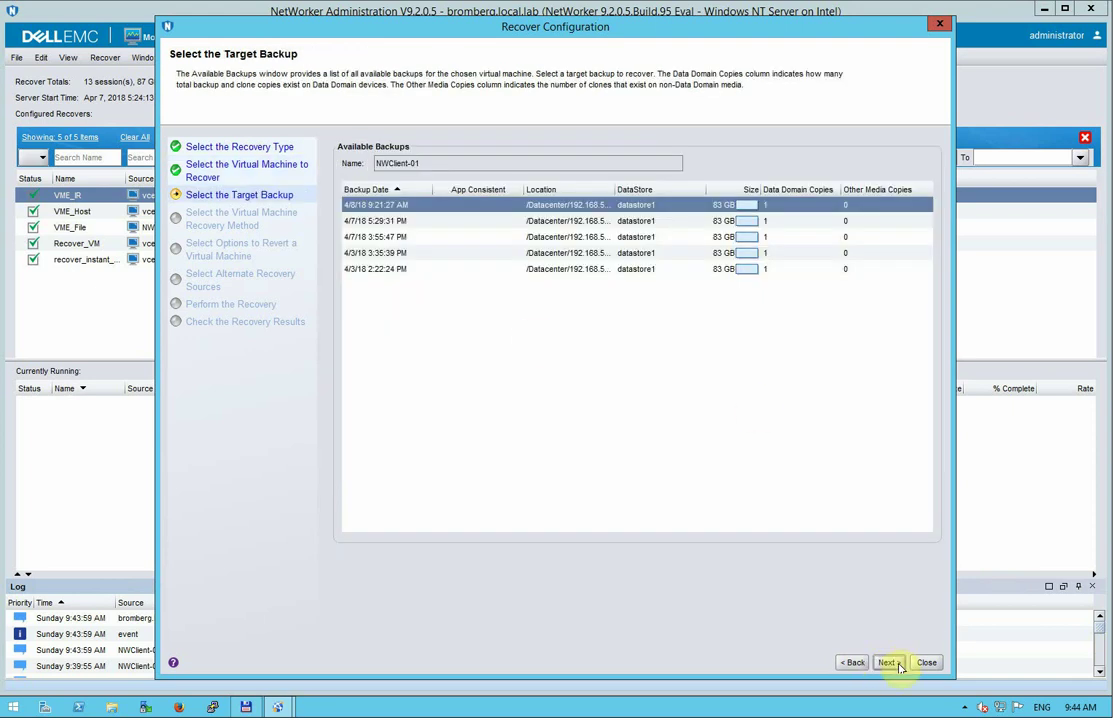
{"action": "left_click", "coordinate": [897, 665]}
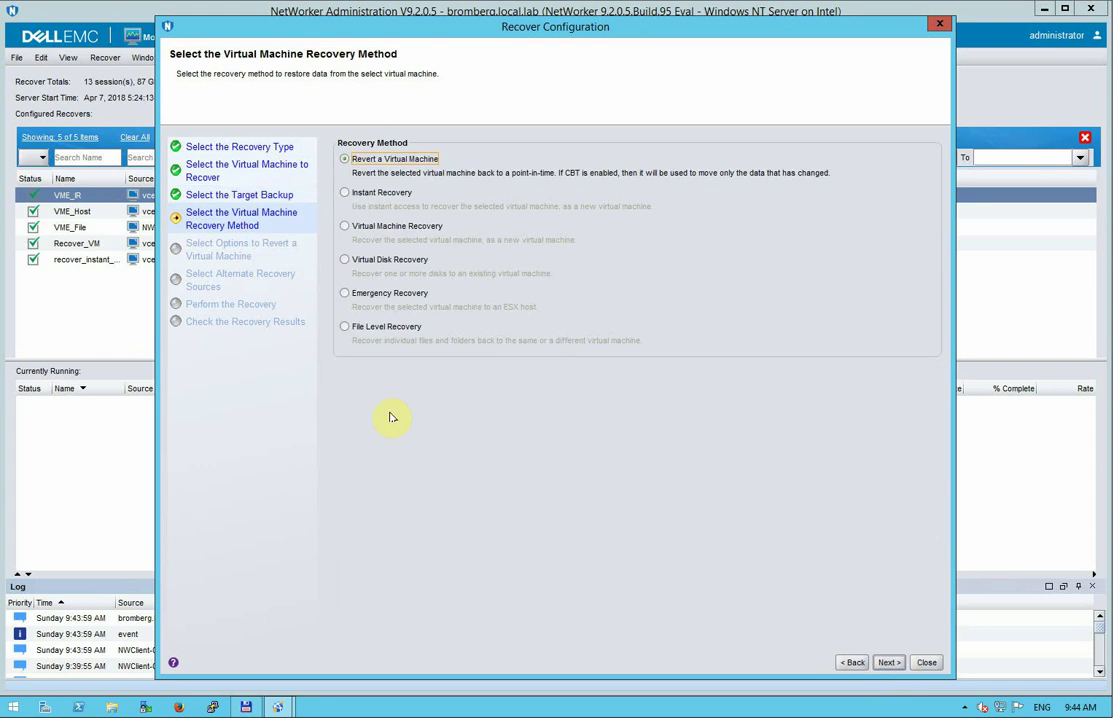
Choose File Level Recovery, keeping the backup source and original VM NWClient-01 as destination.
{"action": "left_click", "coordinate": [351, 333]}
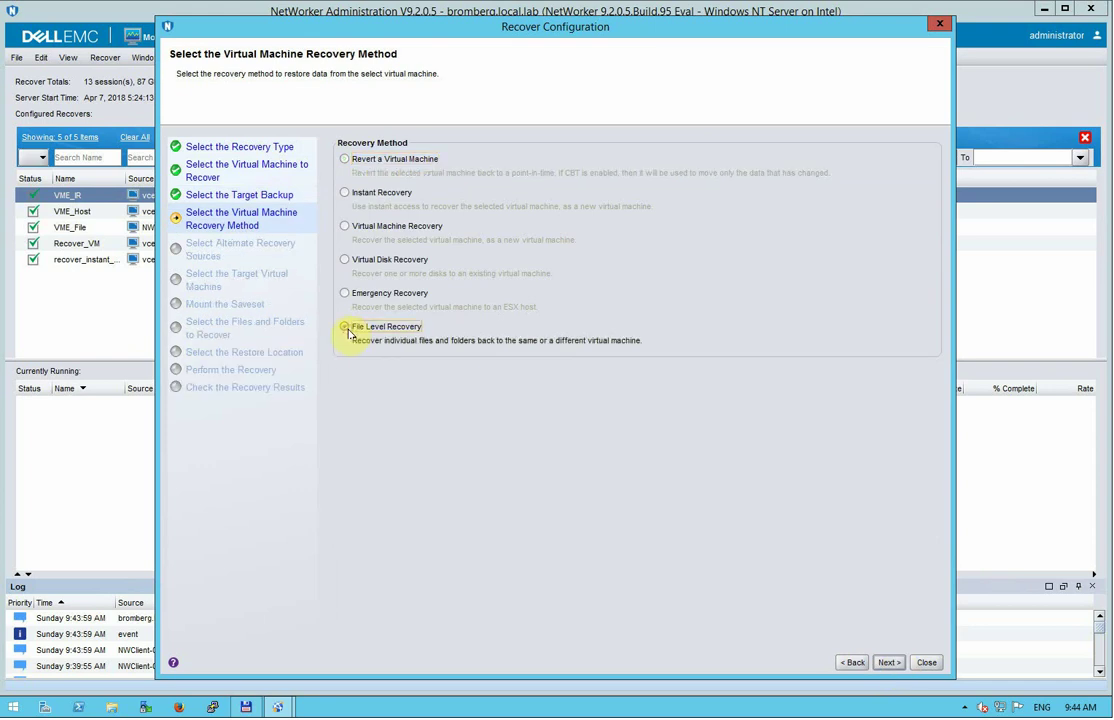
{"action": "left_click", "coordinate": [887, 665]}
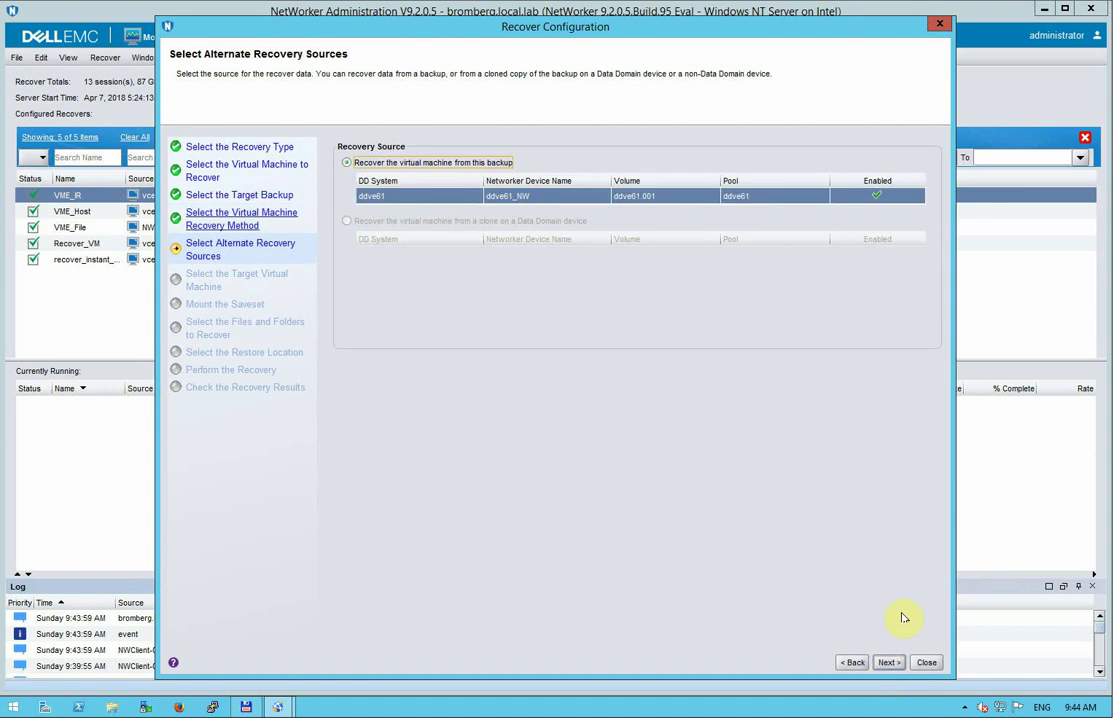
{"action": "left_click", "coordinate": [888, 663]}
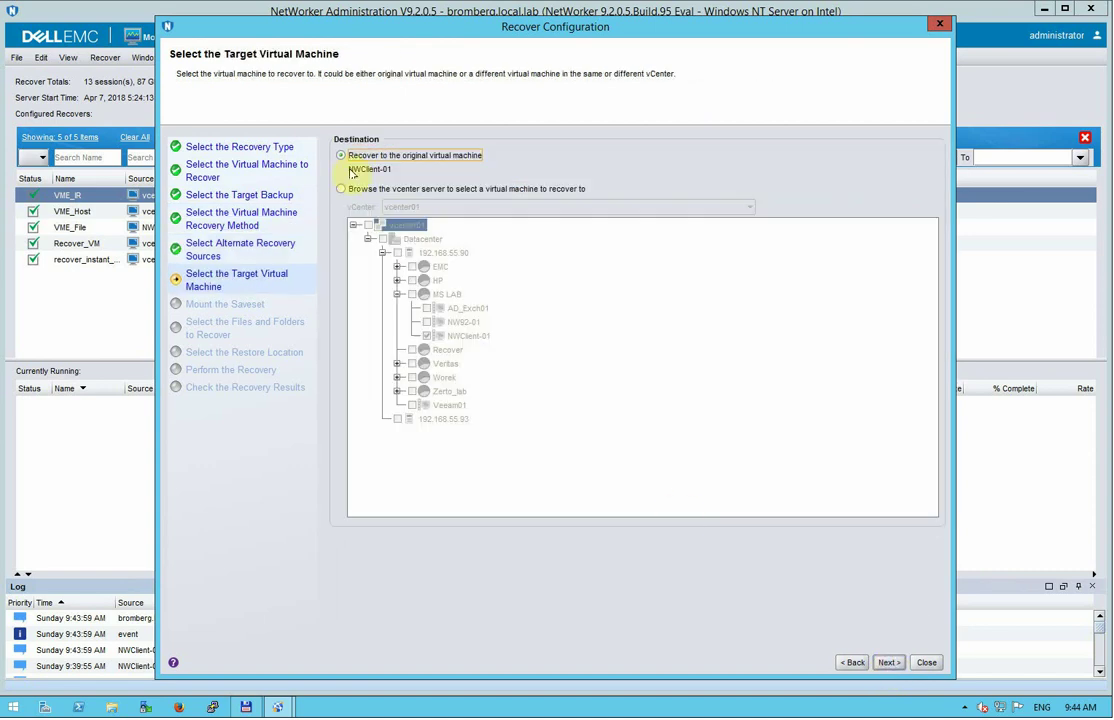
{"action": "left_click", "coordinate": [889, 663]}
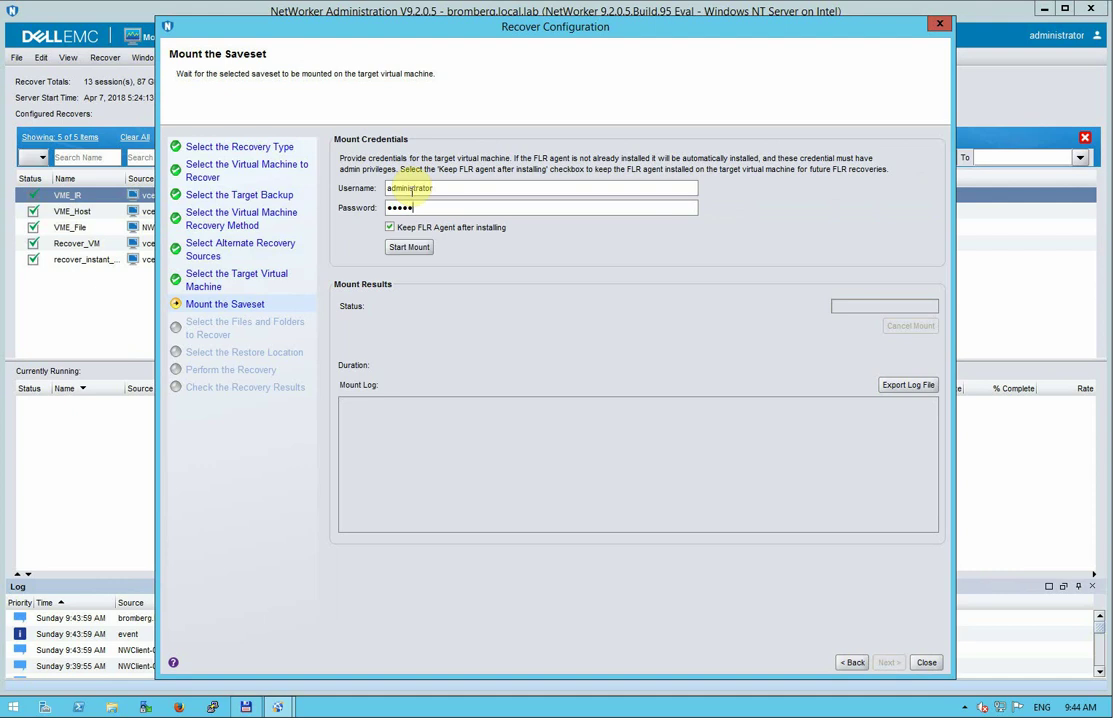
Finish the mount password, mount the saveset, and expand NWClient-01 to show 00-C$.
{"action": "type", "text": "or"}
{"action": "left_click", "coordinate": [408, 247]}
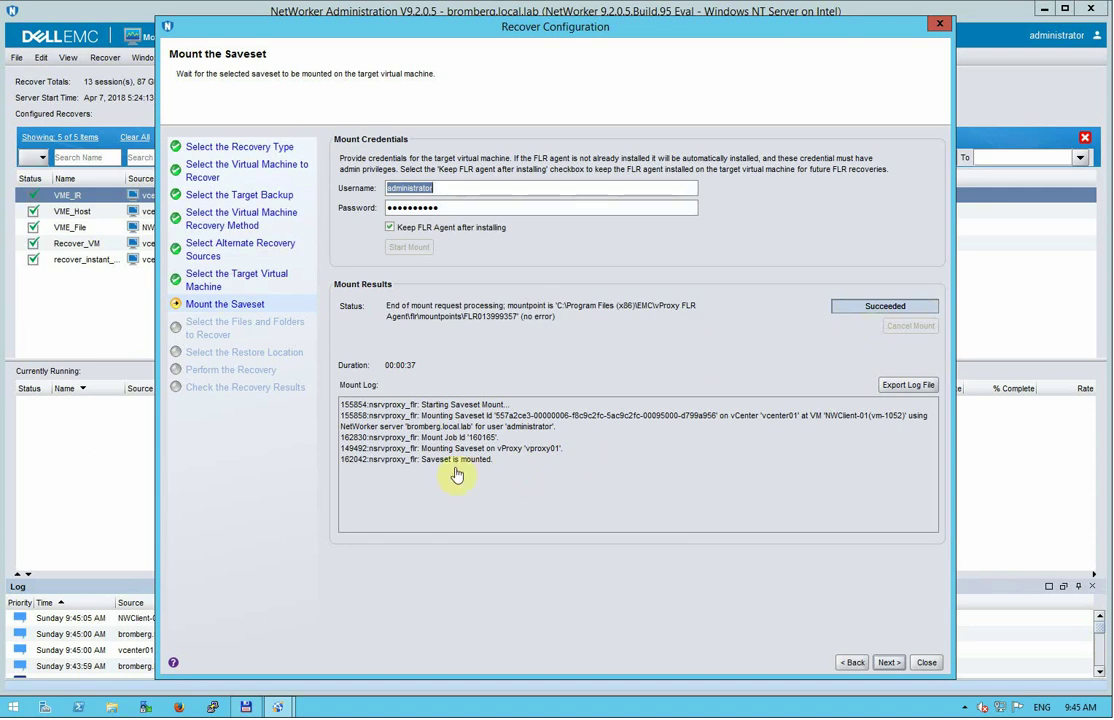
{"action": "left_click", "coordinate": [889, 663]}
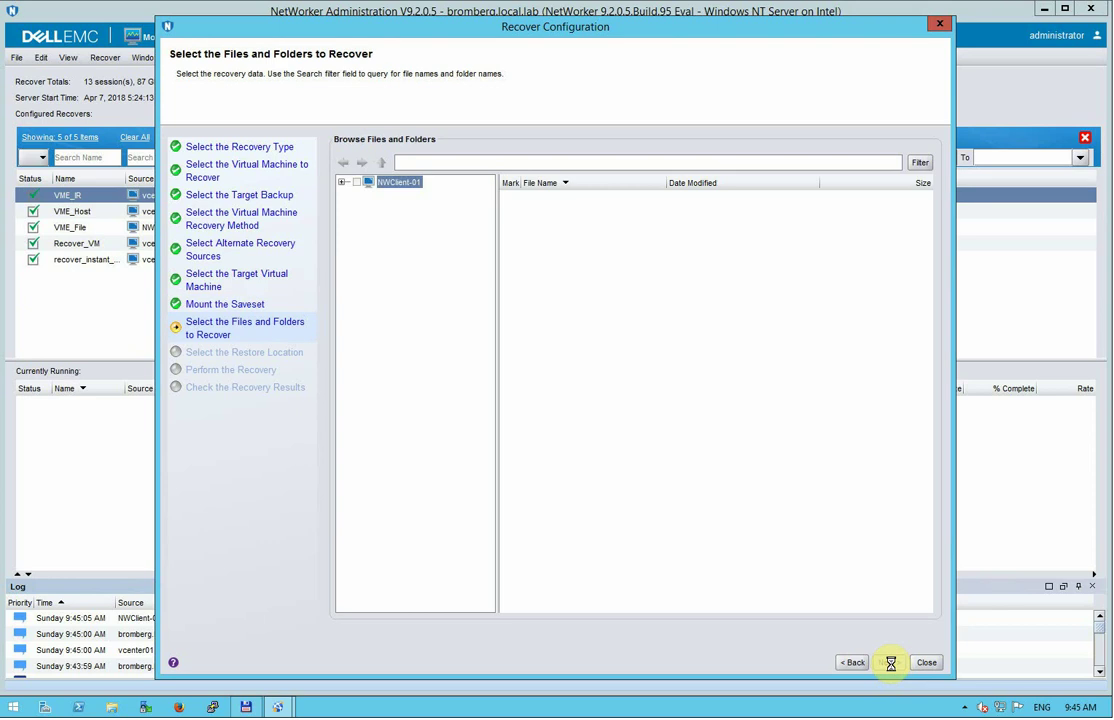
{"action": "left_click", "coordinate": [342, 183]}
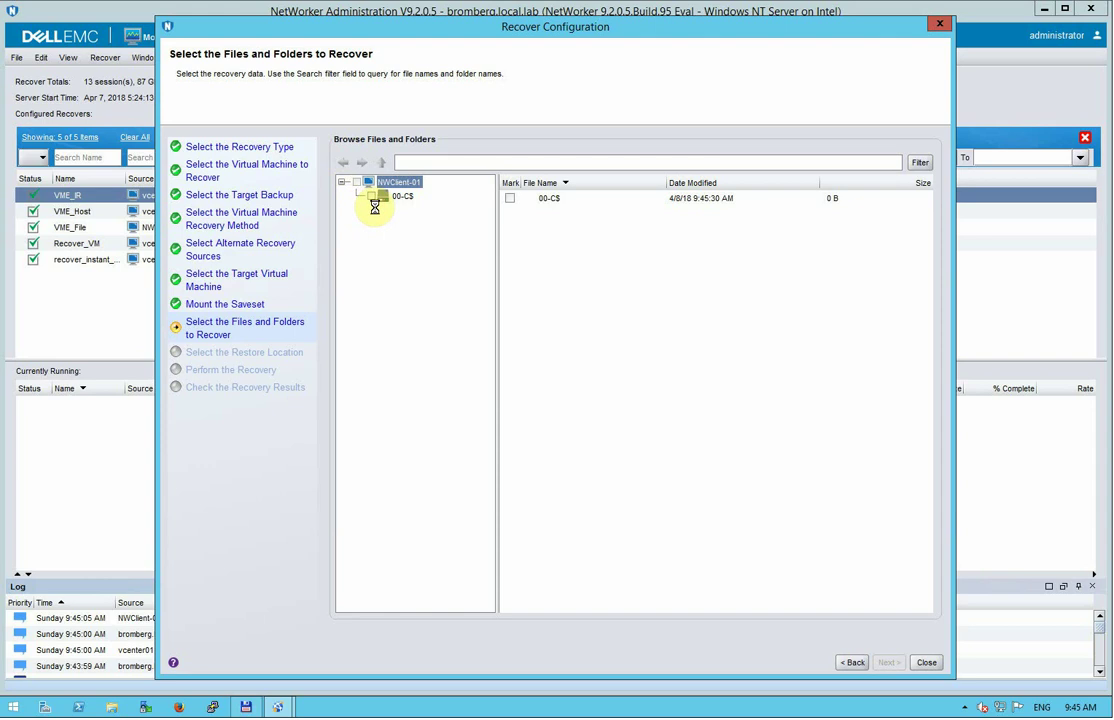
Browse 00-C$ into Users and tick the user's profile folder for recovery.
{"action": "left_click", "coordinate": [356, 196]}
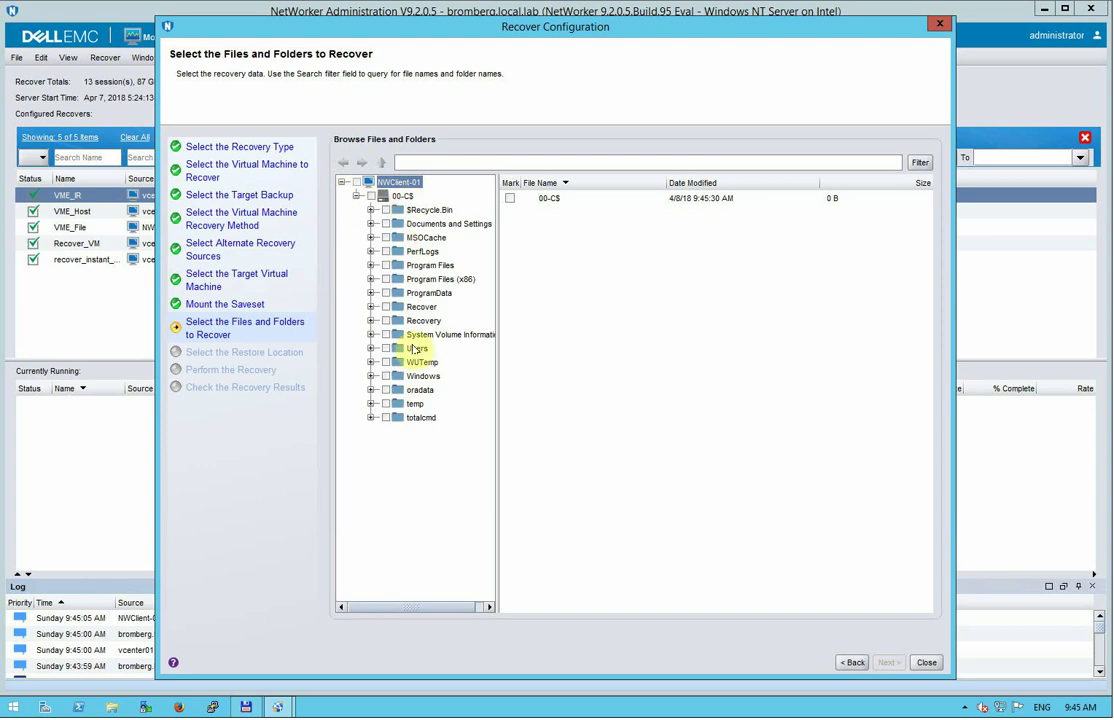
{"action": "left_click", "coordinate": [421, 306]}
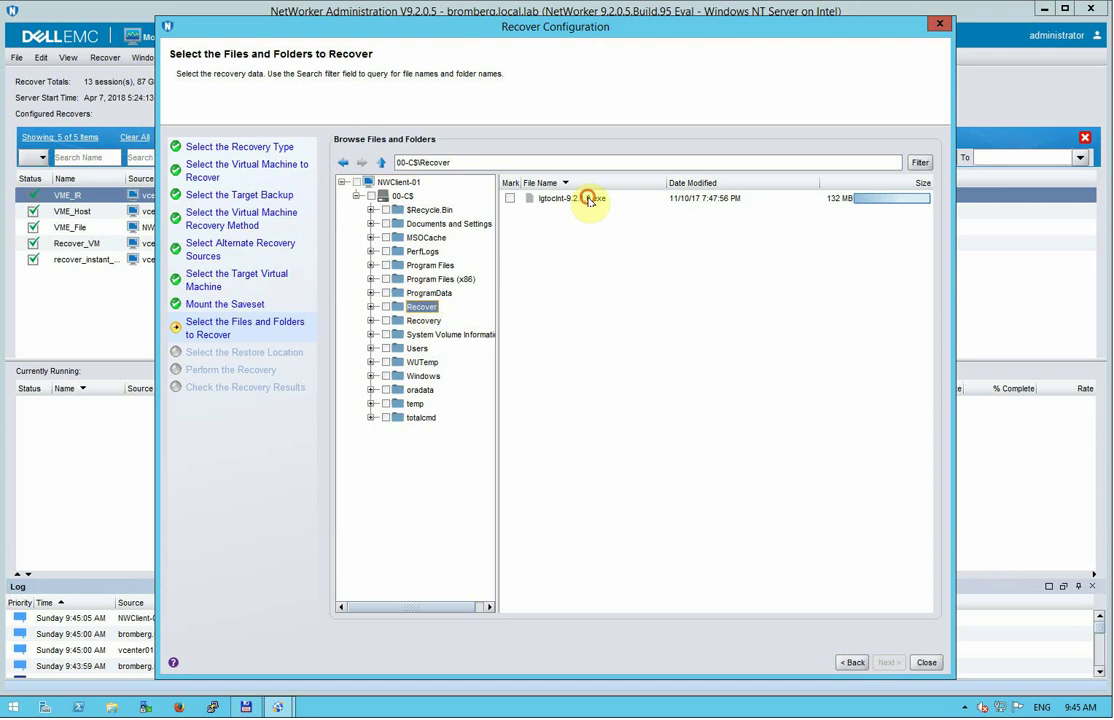
{"action": "left_click", "coordinate": [589, 199]}
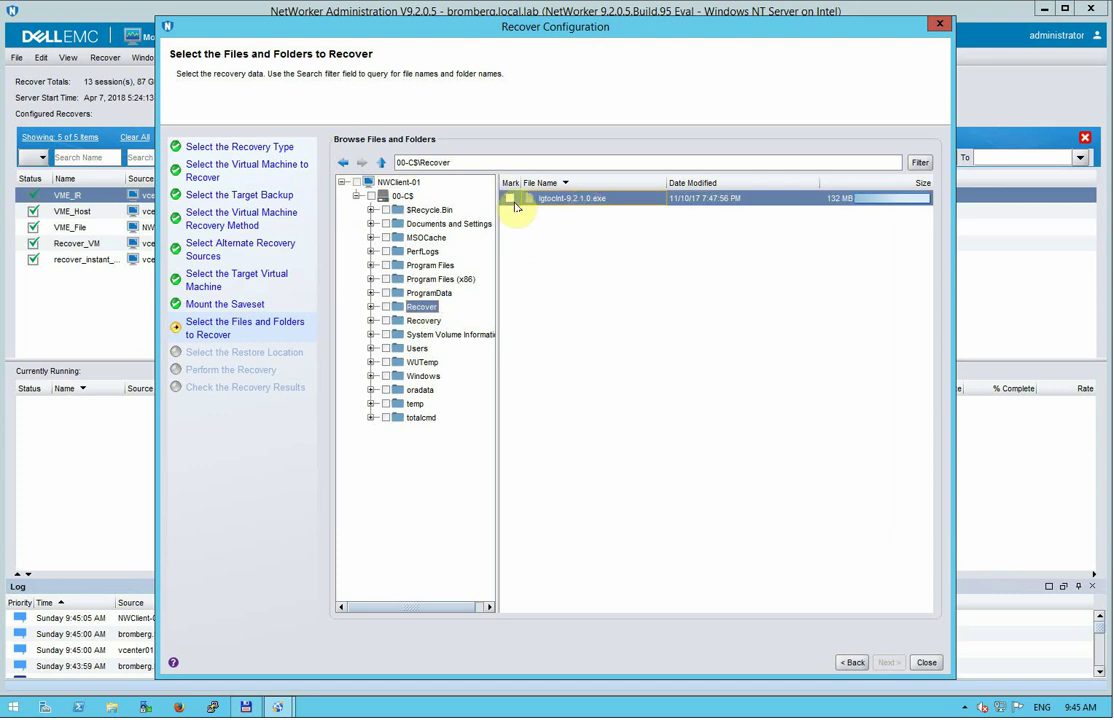
{"action": "left_click", "coordinate": [403, 350]}
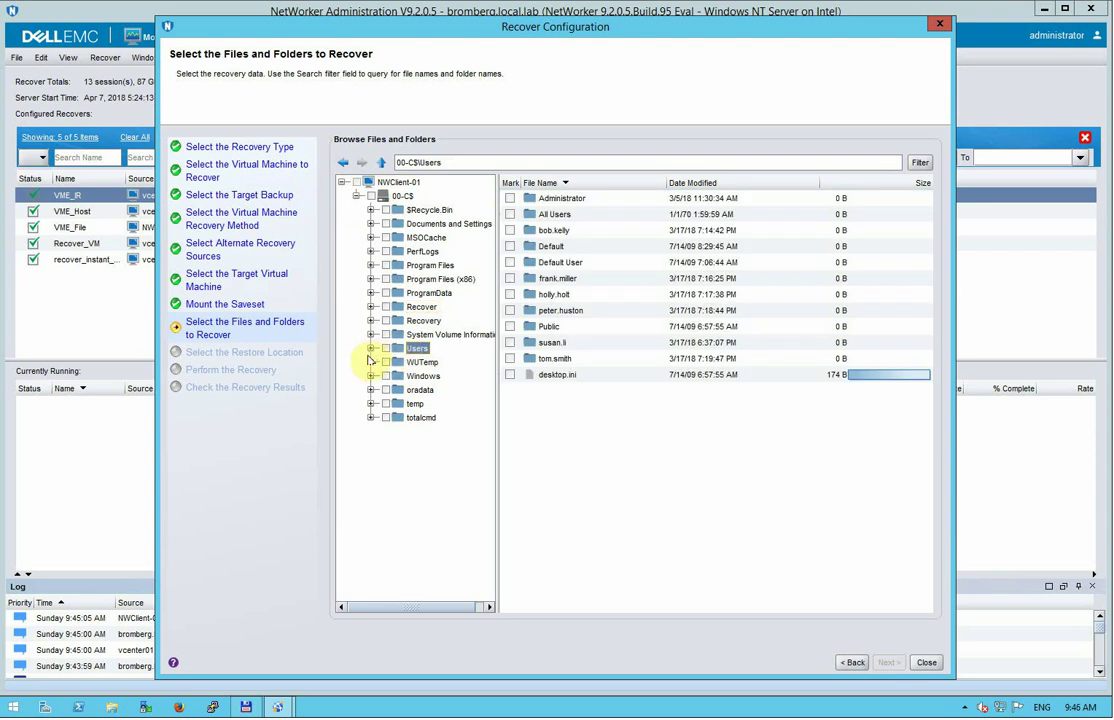
{"action": "left_click", "coordinate": [371, 349]}
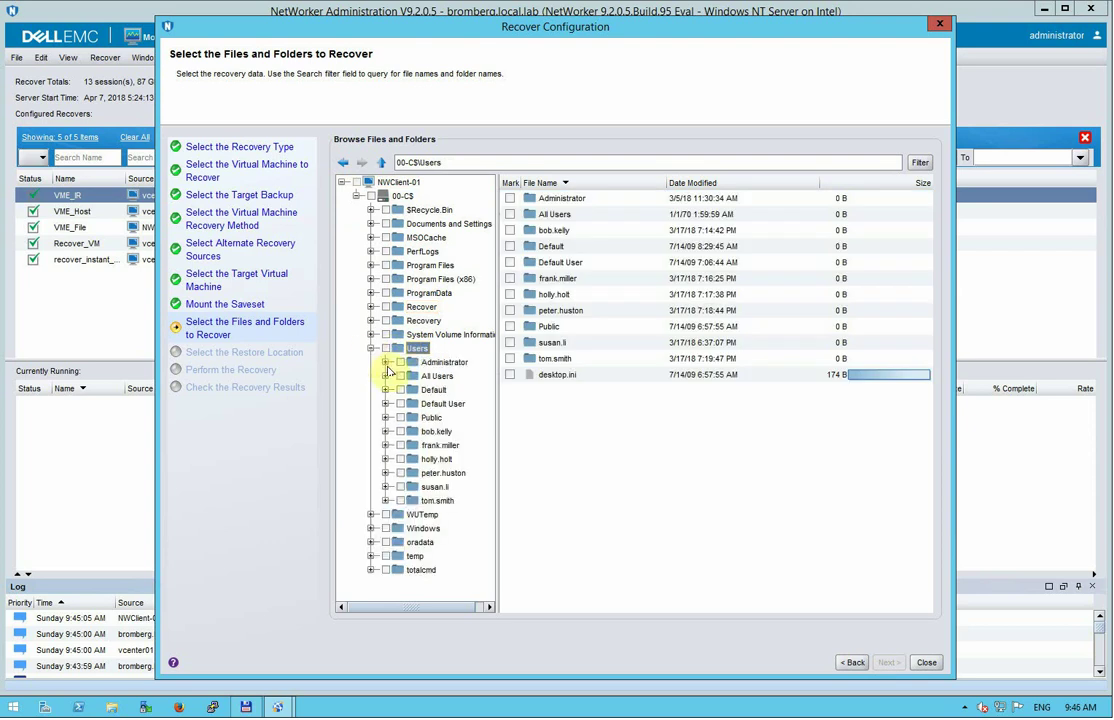
{"action": "left_click", "coordinate": [400, 431]}
{"action": "left_click", "coordinate": [434, 431]}
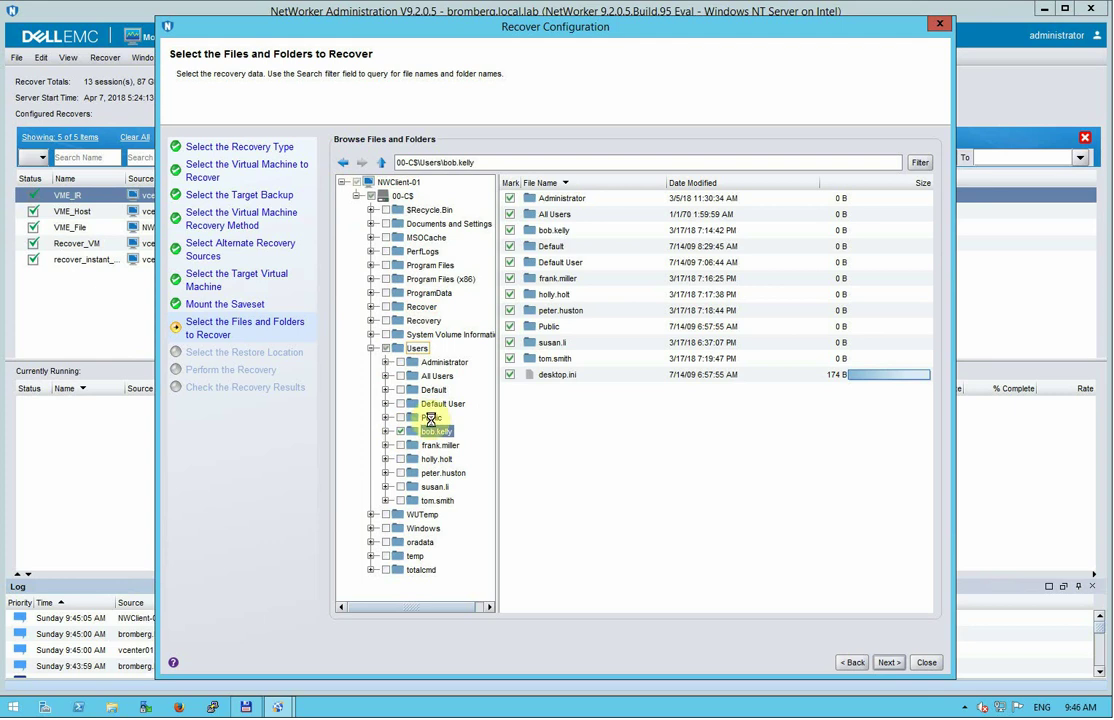
{"action": "left_click", "coordinate": [887, 664]}
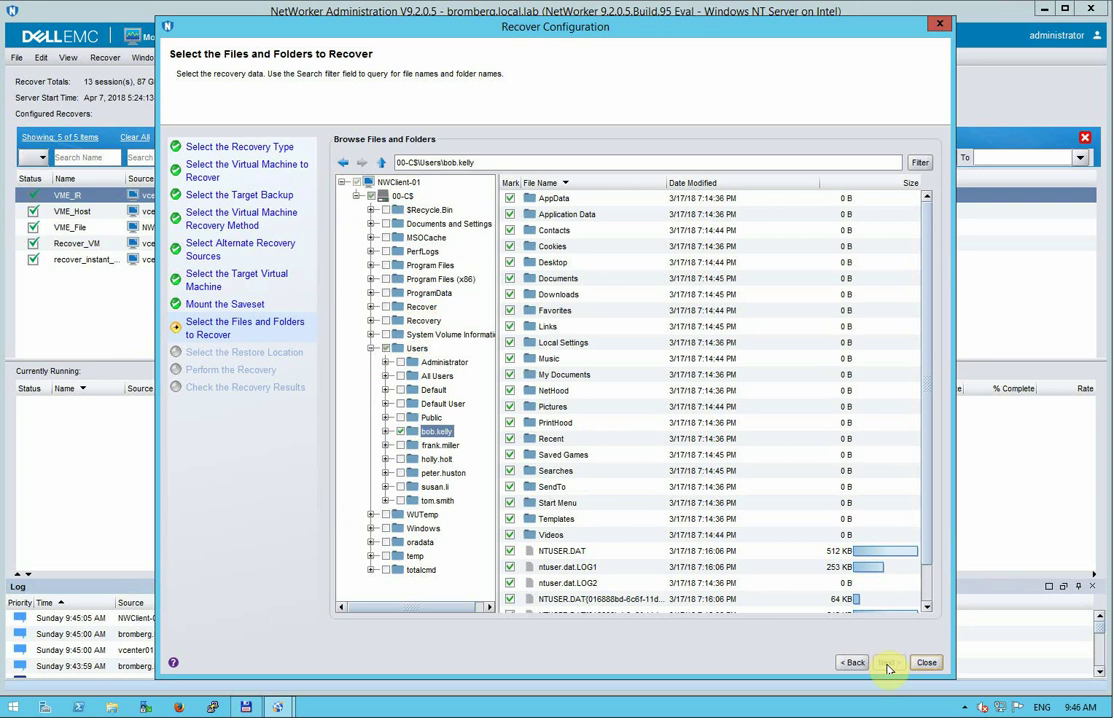
{"action": "left_click", "coordinate": [928, 535]}
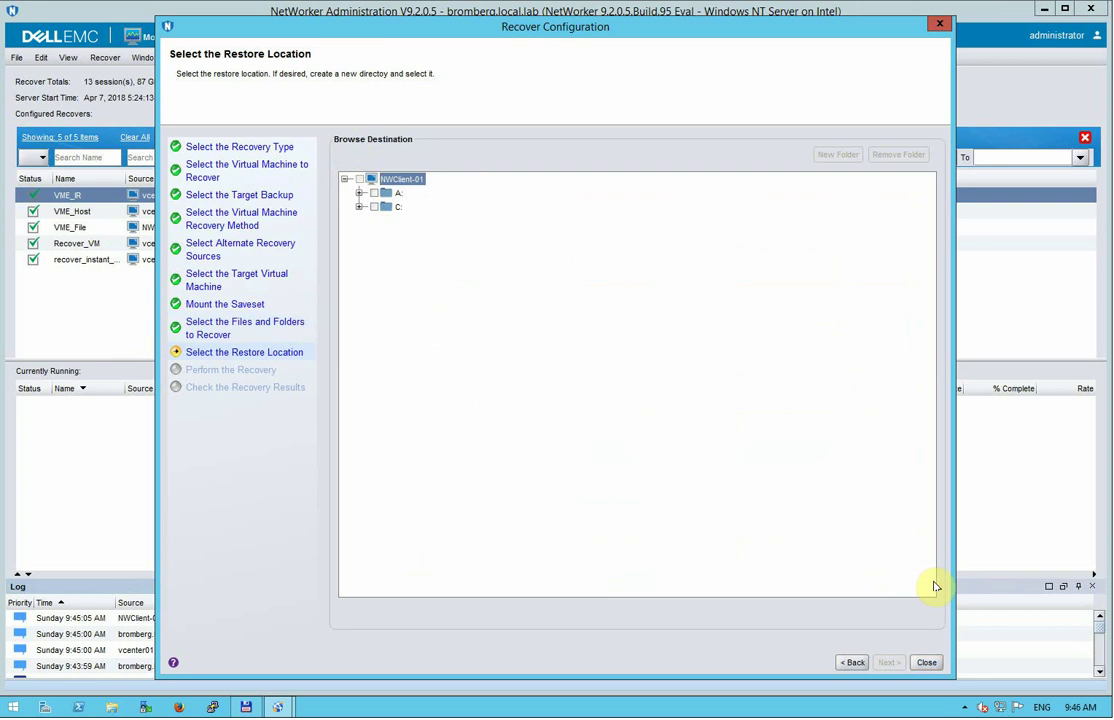
Pick the Recover folder on NWClient-01's C: drive as the restore destination and continue to Perform the Recovery.
{"action": "left_click", "coordinate": [358, 203]}
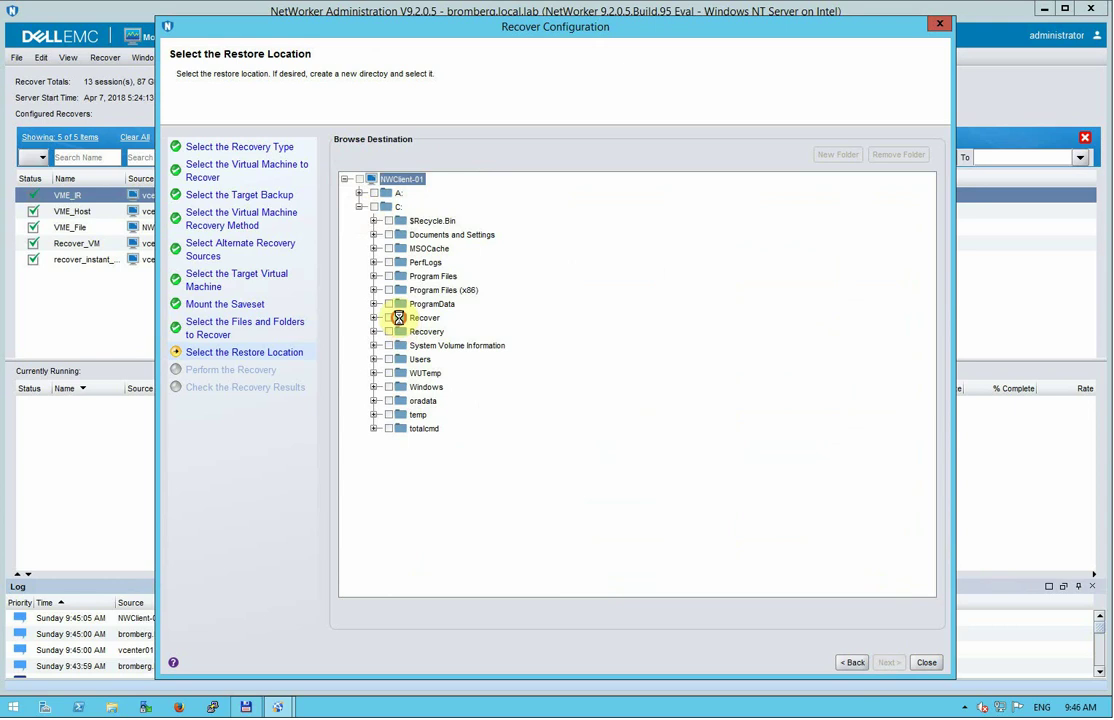
{"action": "left_click", "coordinate": [390, 318]}
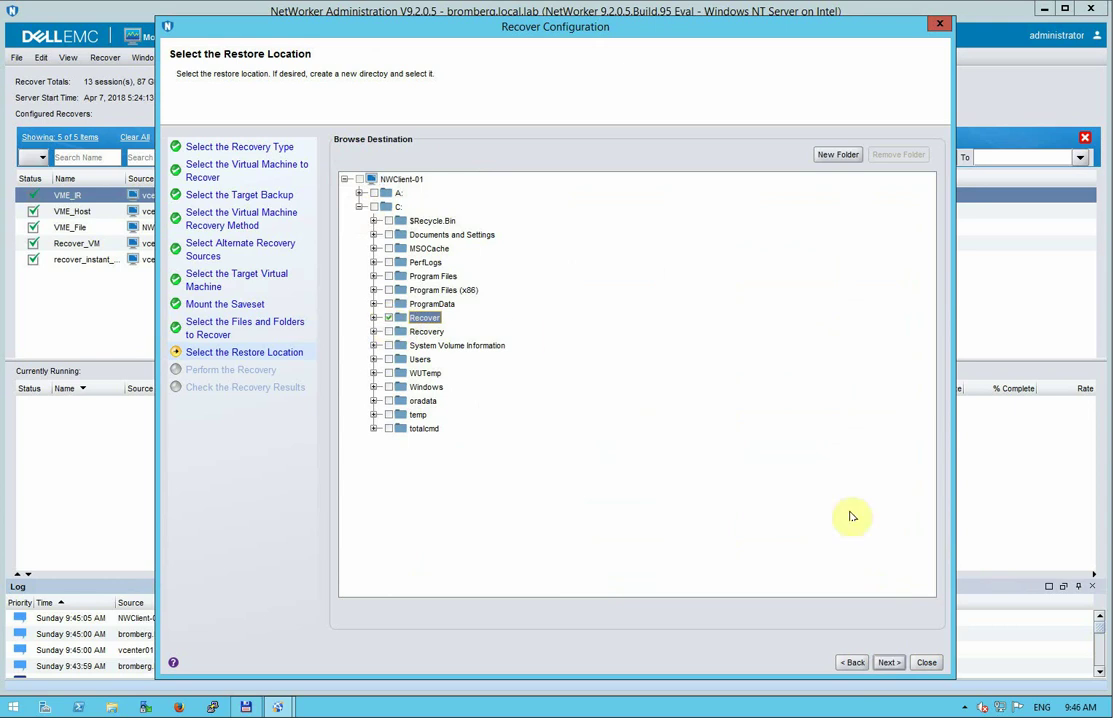
{"action": "left_click", "coordinate": [886, 663]}
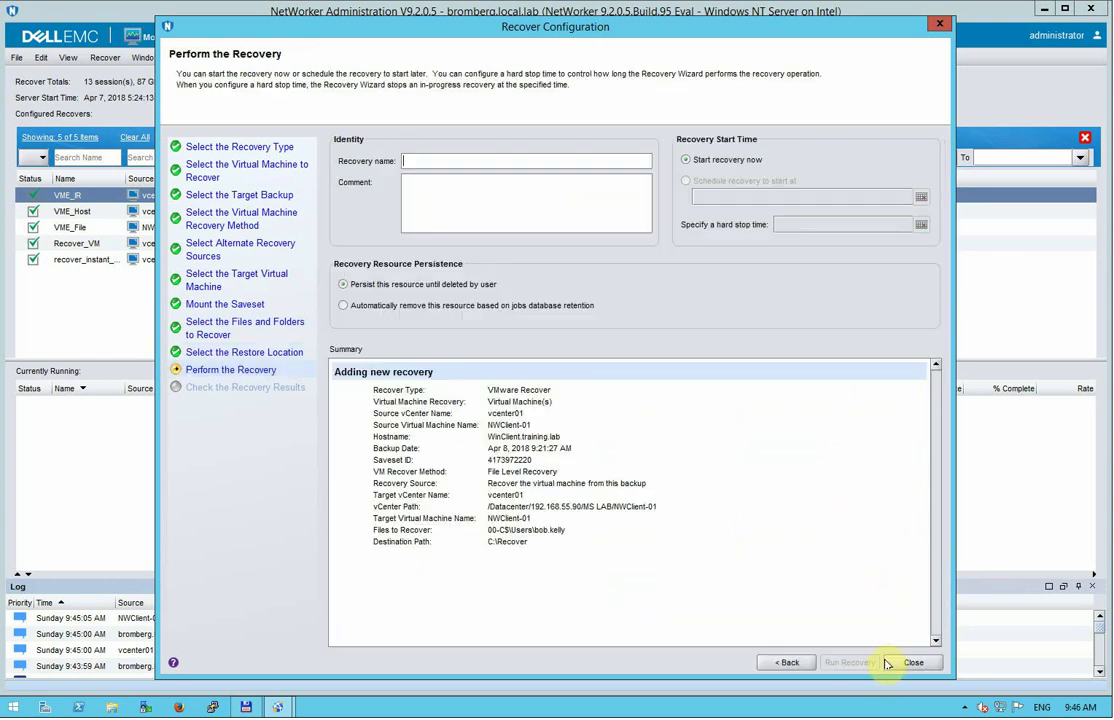
Name the recovery File_recovery, then run it and confirm the start.
{"action": "left_click", "coordinate": [416, 158]}
{"action": "type", "text": "File_recovery"}
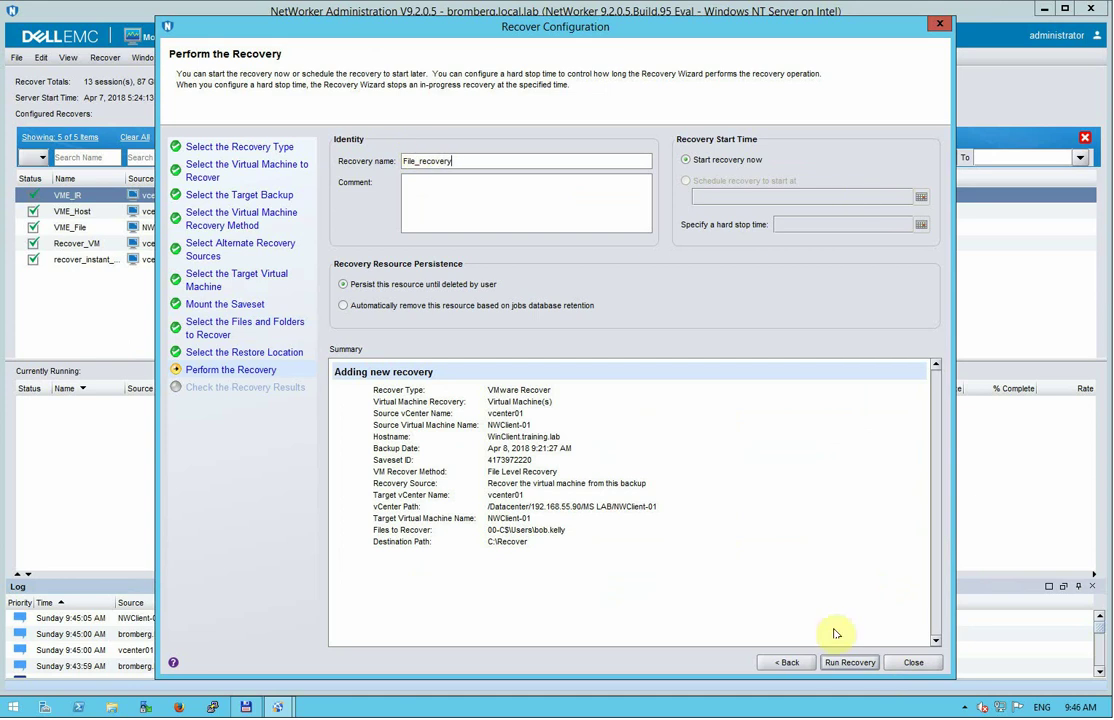
{"action": "left_click", "coordinate": [848, 663]}
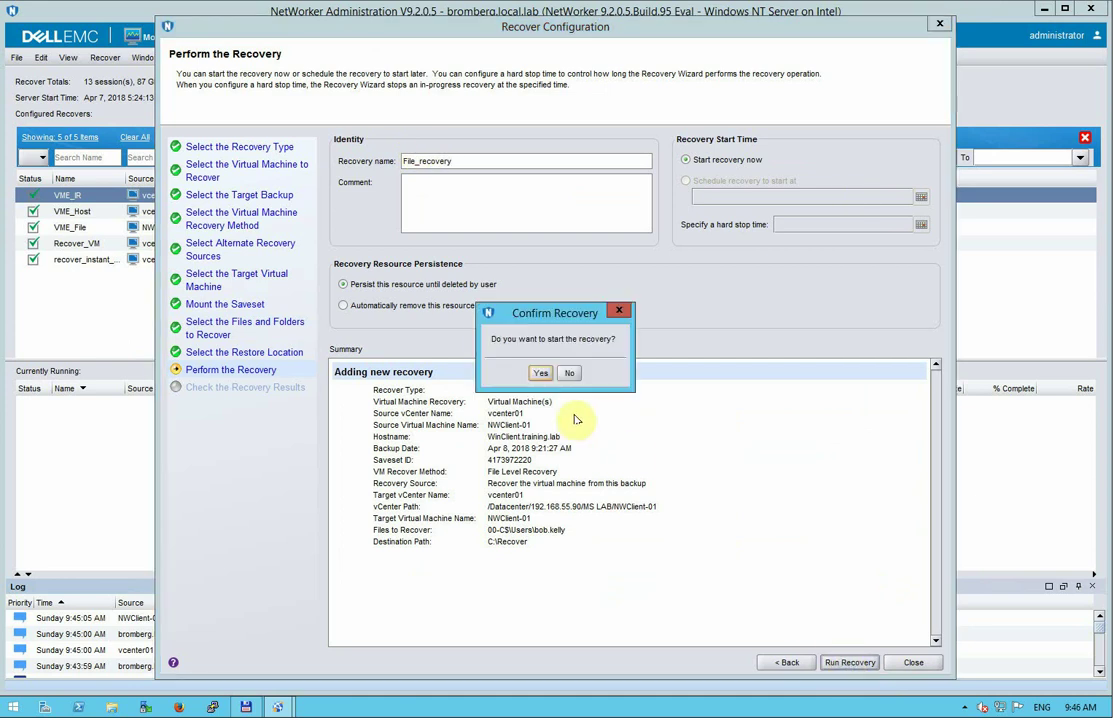
{"action": "left_click", "coordinate": [545, 375]}
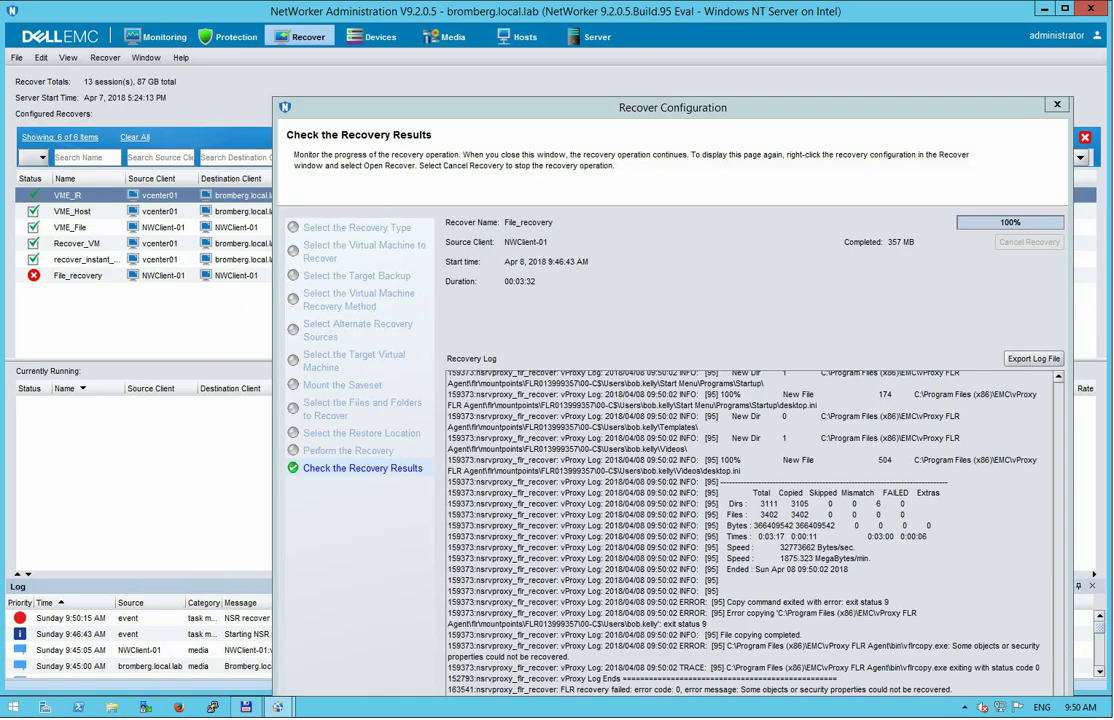
Bring the NWClient-01 console forward and open the recovered user folder under C:\Recover in Explorer.
{"action": "left_click_drag", "start_coordinate": [0, 135], "coordinate": [429, 35]}
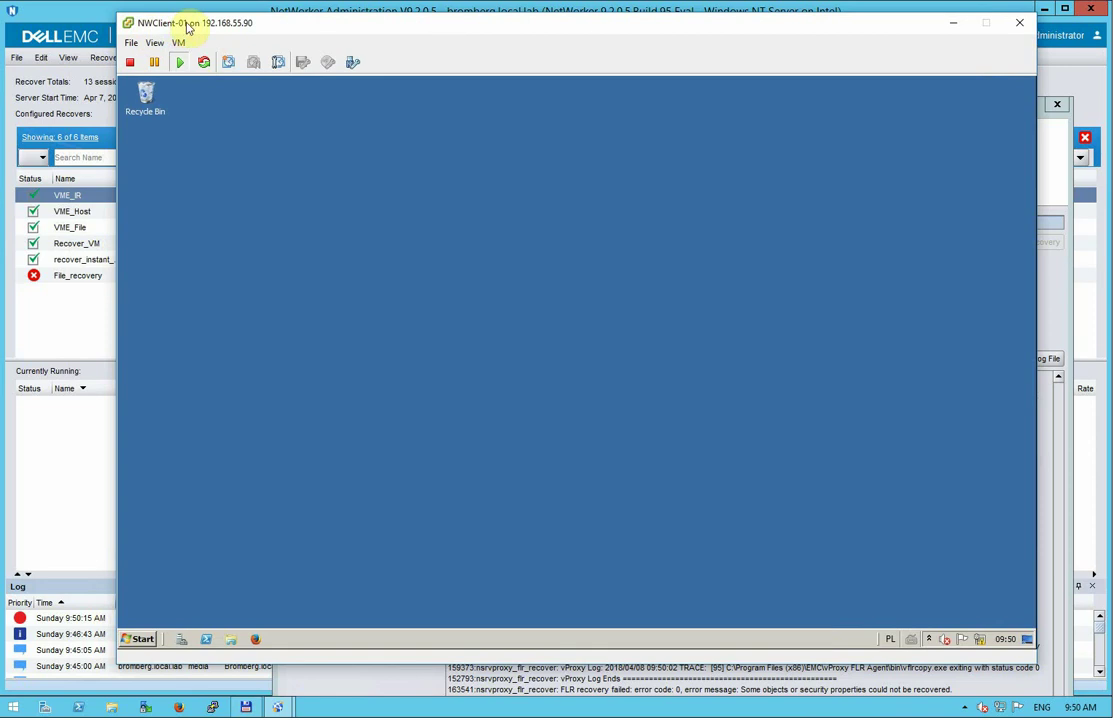
{"action": "left_click", "coordinate": [229, 515]}
{"action": "left_click", "coordinate": [229, 639]}
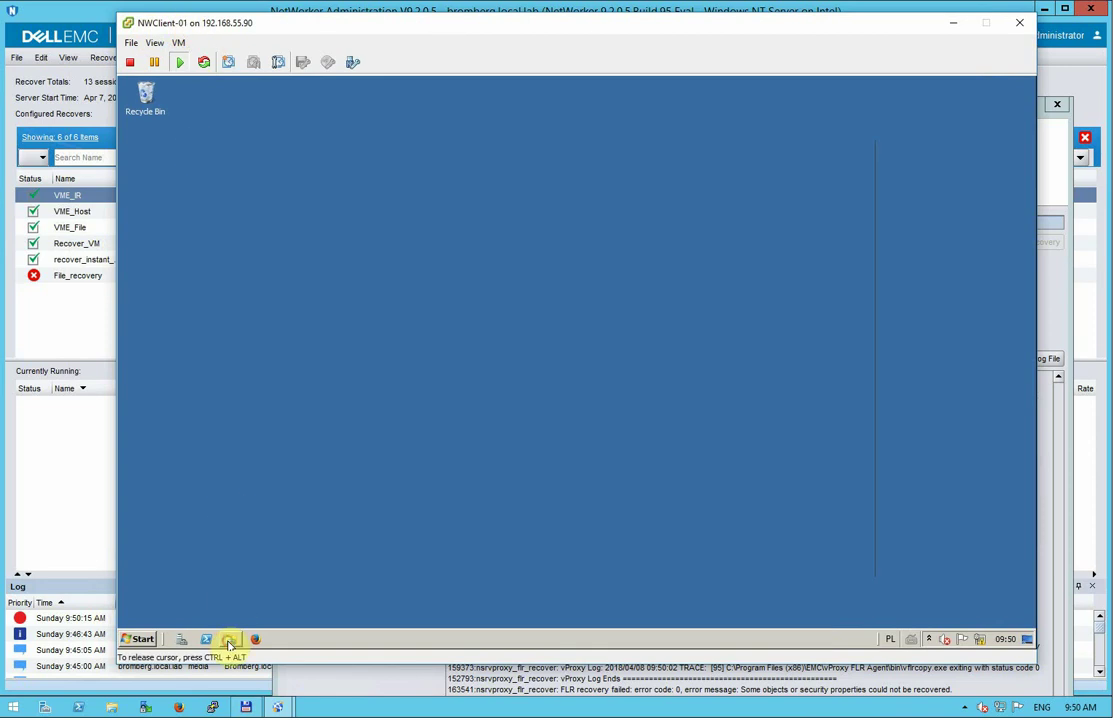
{"action": "left_click", "coordinate": [345, 386]}
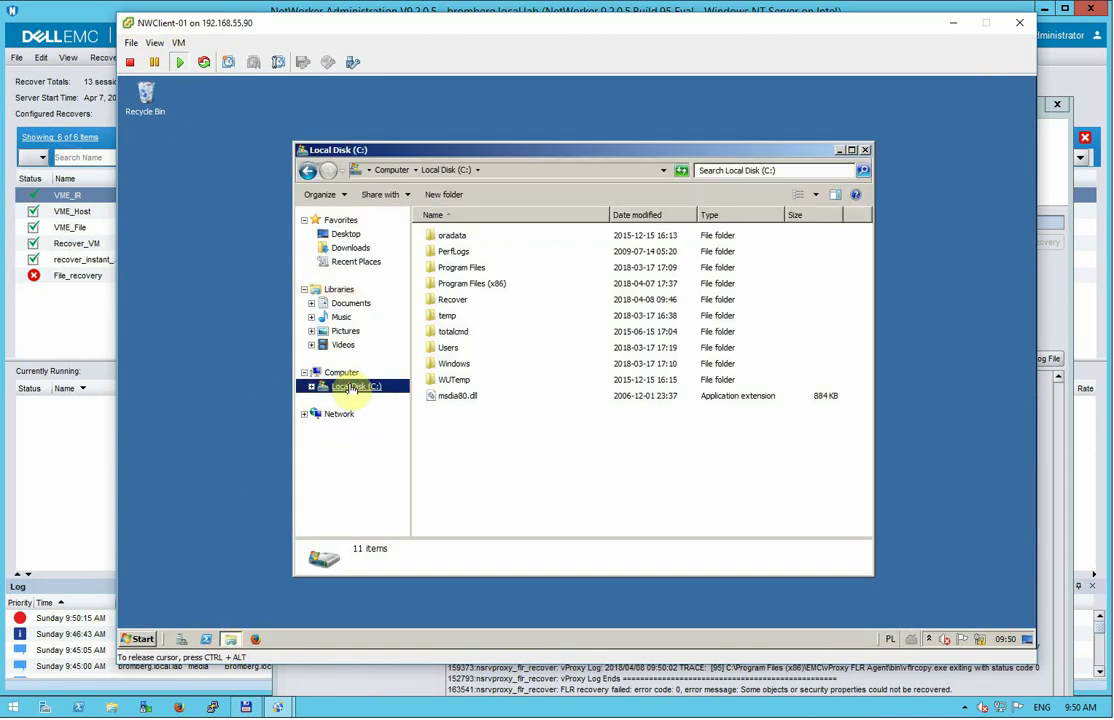
{"action": "double_click", "coordinate": [445, 302]}
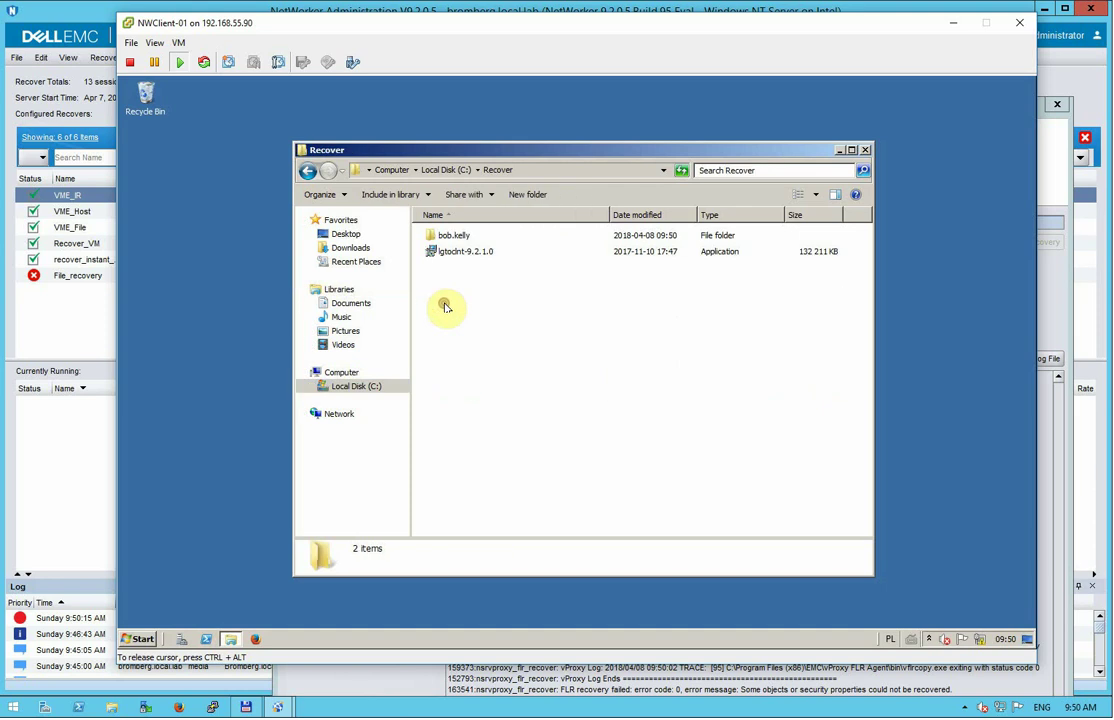
{"action": "left_click", "coordinate": [448, 237]}
{"action": "double_click", "coordinate": [448, 238]}
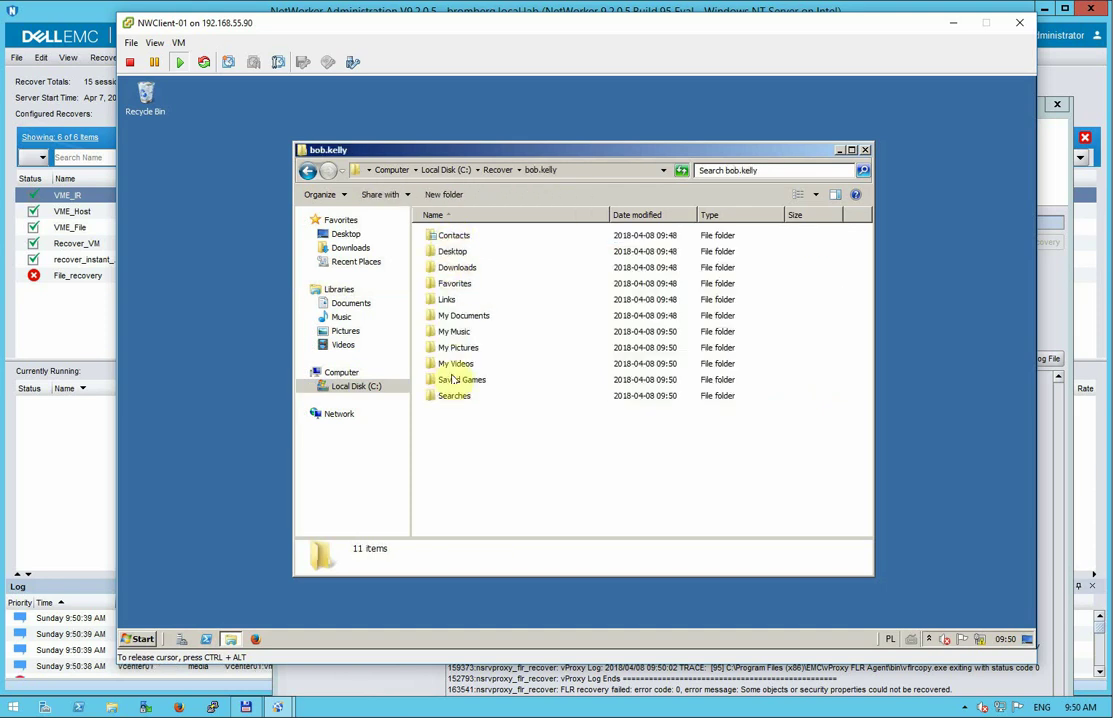
Check the My Documents, Contacts and Links subfolders, including the Desktop shortcut.
{"action": "left_click", "coordinate": [455, 397]}
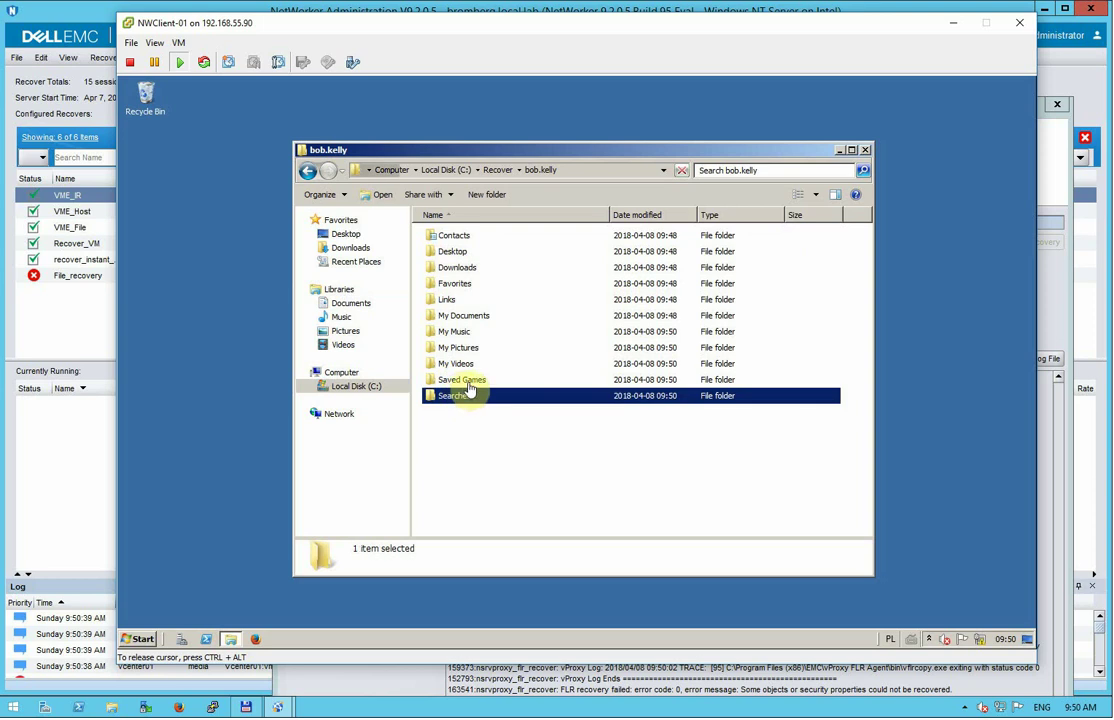
{"action": "double_click", "coordinate": [455, 316]}
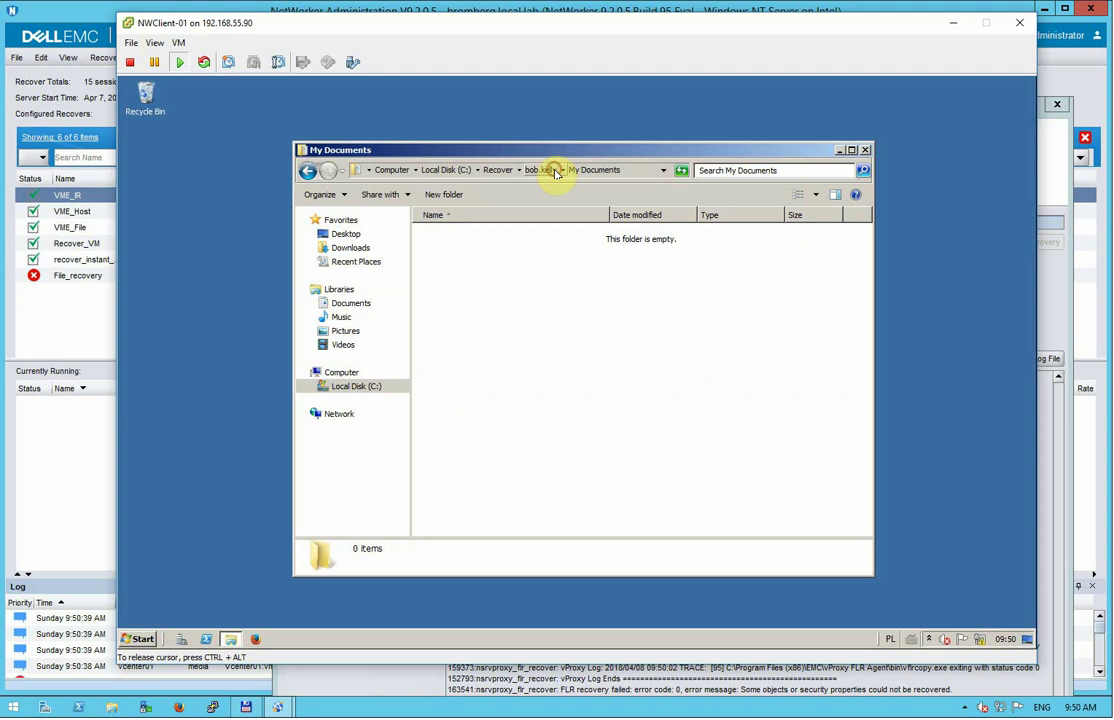
{"action": "left_click", "coordinate": [543, 170]}
{"action": "left_click", "coordinate": [449, 238]}
{"action": "double_click", "coordinate": [449, 238]}
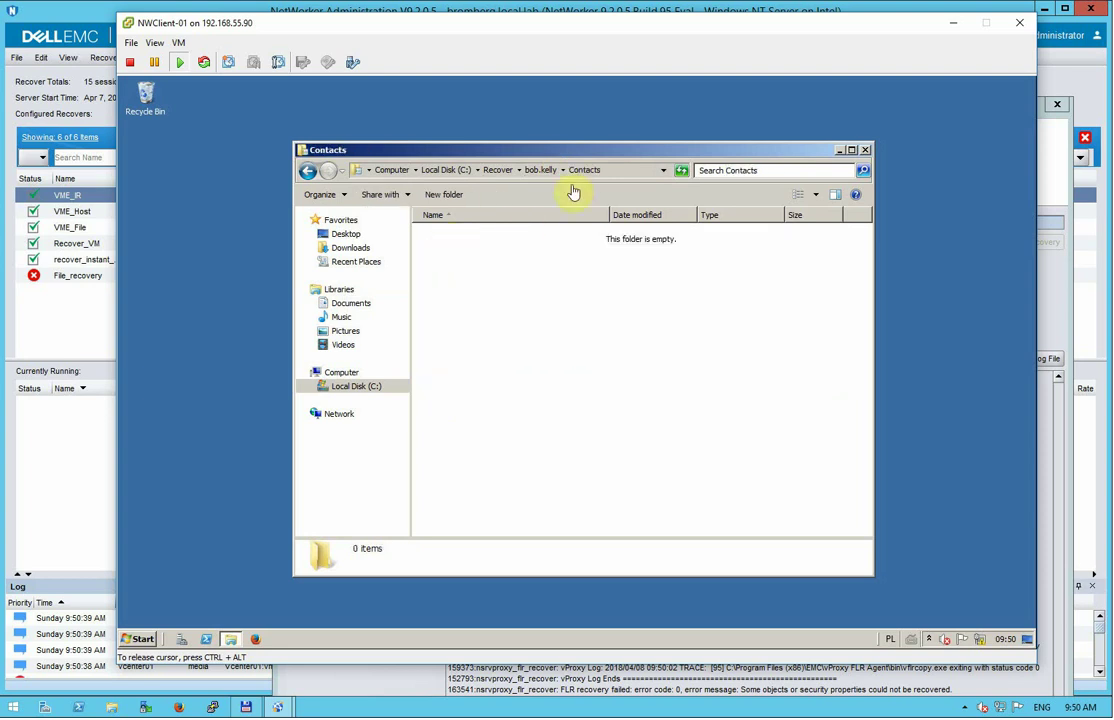
{"action": "left_click", "coordinate": [540, 170]}
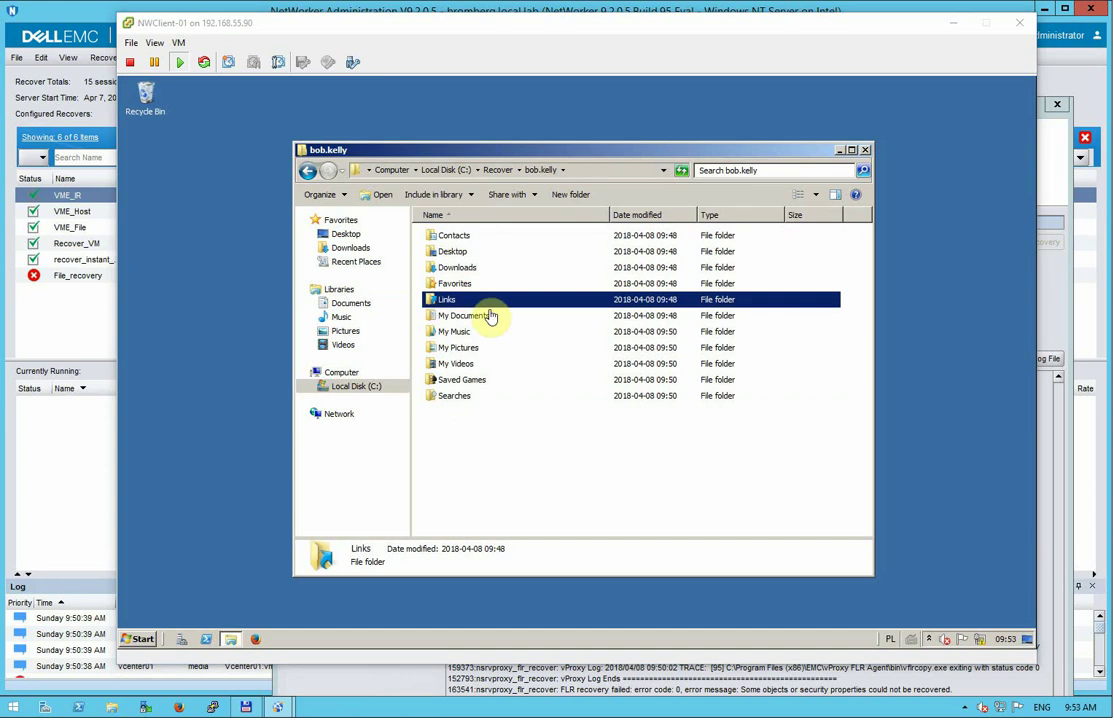
{"action": "double_click", "coordinate": [441, 298]}
{"action": "double_click", "coordinate": [452, 236]}
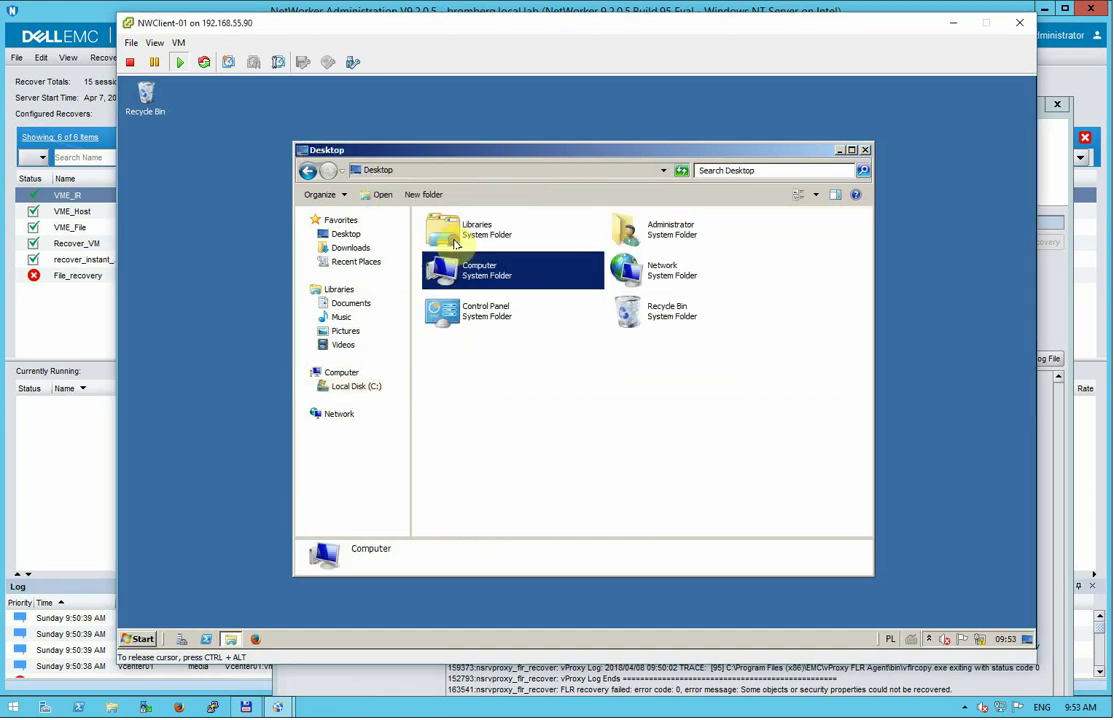
Inspect the Administrator folder's avscc_settings and .avamardata subfolders.
{"action": "double_click", "coordinate": [650, 232]}
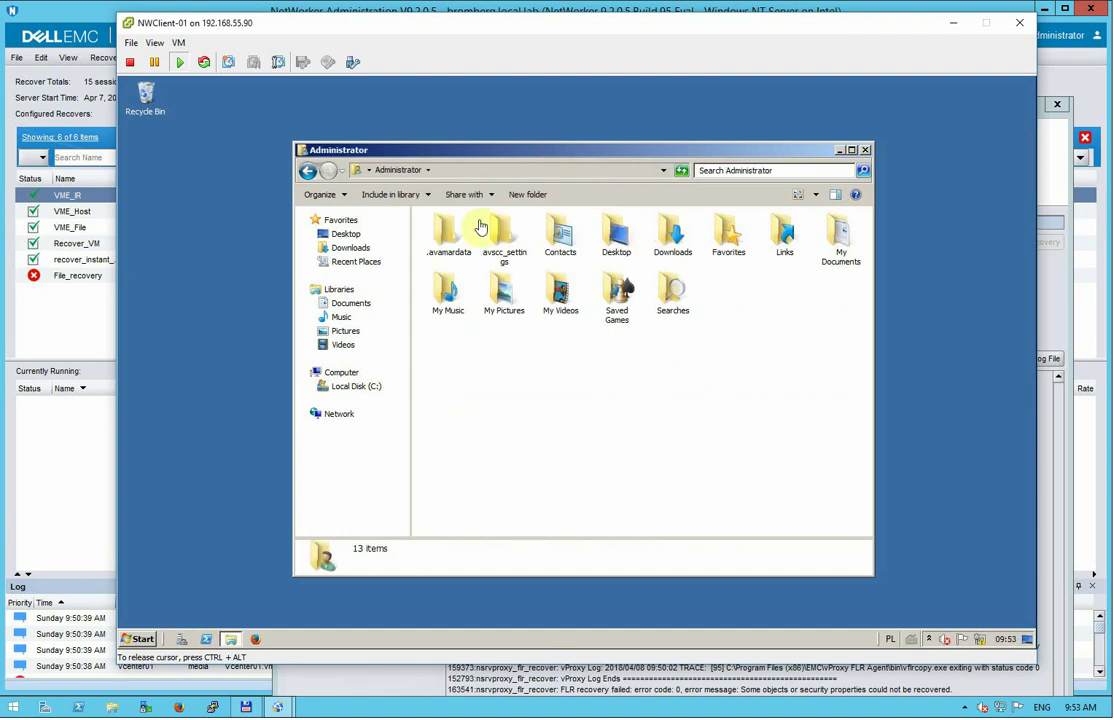
{"action": "double_click", "coordinate": [517, 236]}
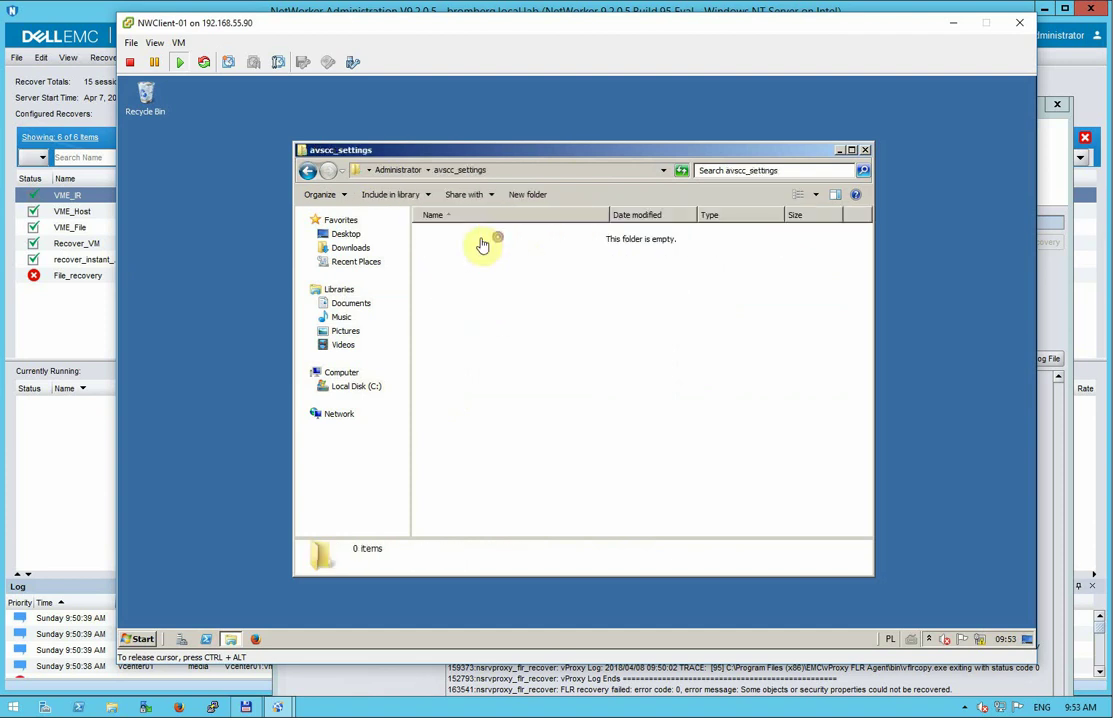
{"action": "left_click", "coordinate": [415, 171]}
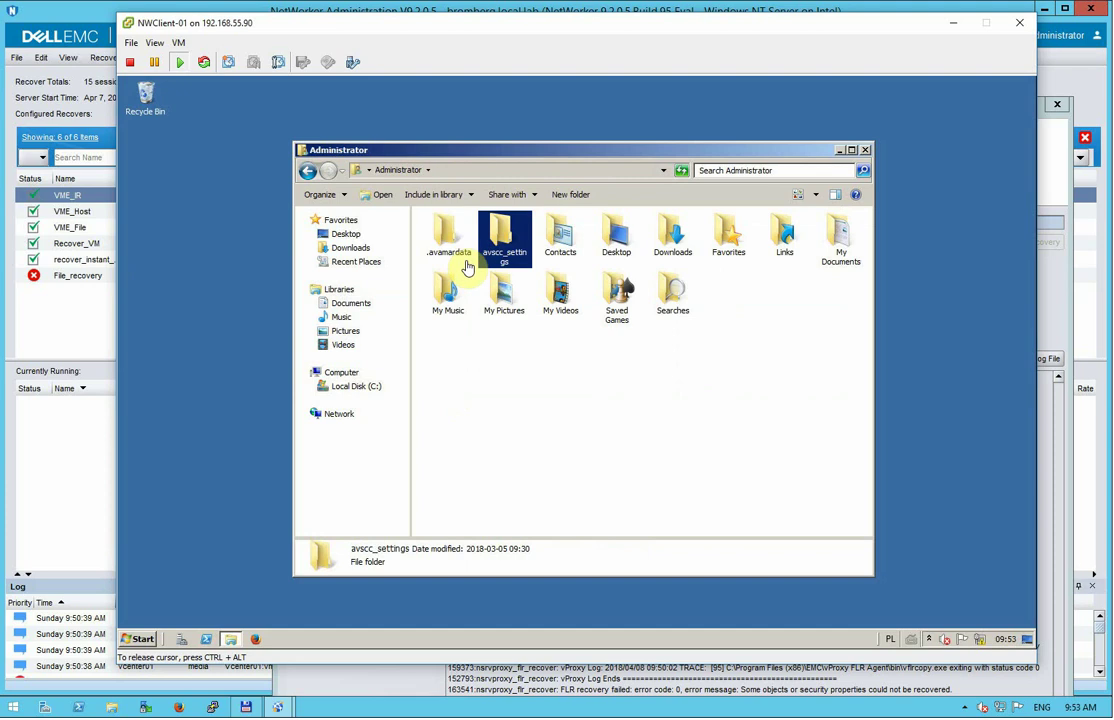
{"action": "double_click", "coordinate": [448, 256]}
Drill into var\mc\gui_data\prefs to view its files, then close Explorer.
{"action": "left_click", "coordinate": [445, 242]}
{"action": "double_click", "coordinate": [445, 242]}
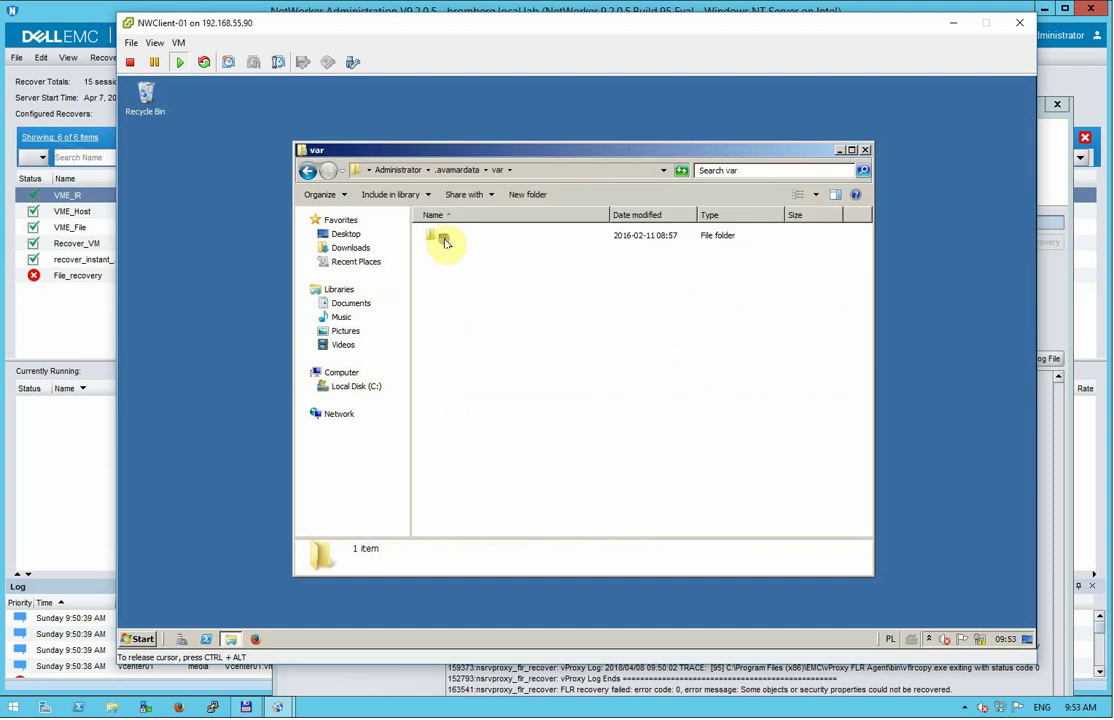
{"action": "double_click", "coordinate": [445, 240]}
{"action": "double_click", "coordinate": [445, 240]}
{"action": "left_click", "coordinate": [445, 240]}
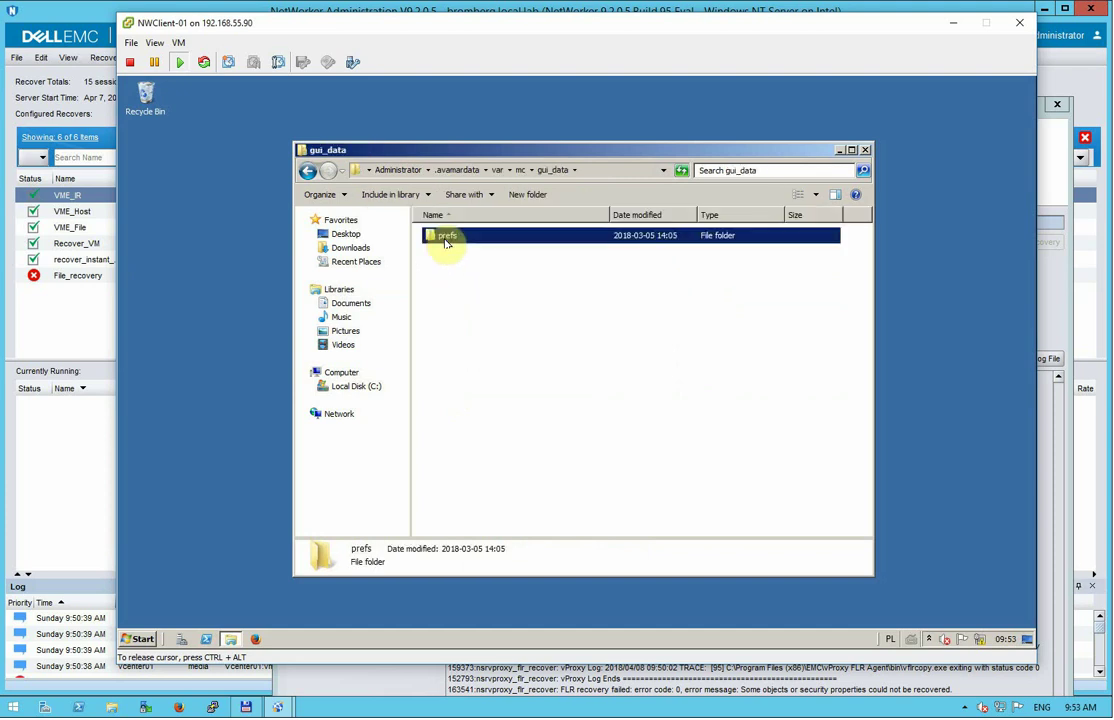
{"action": "double_click", "coordinate": [445, 240]}
{"action": "left_click", "coordinate": [445, 240]}
{"action": "left_click", "coordinate": [460, 266]}
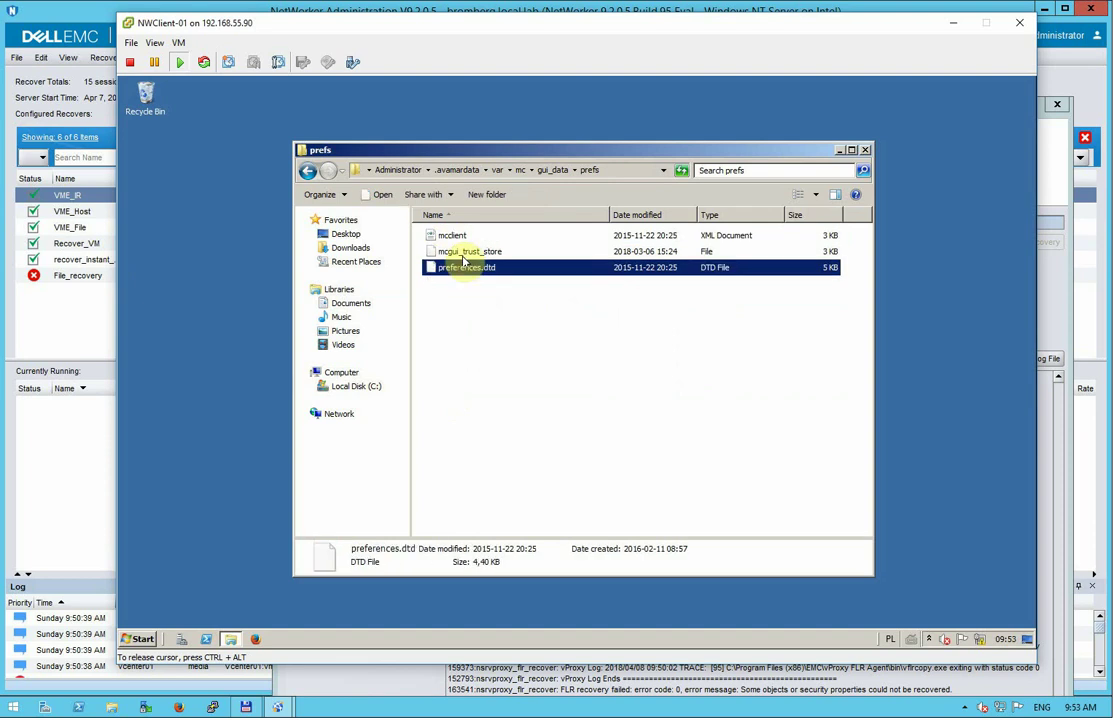
{"action": "left_click", "coordinate": [462, 252]}
{"action": "left_click", "coordinate": [312, 173]}
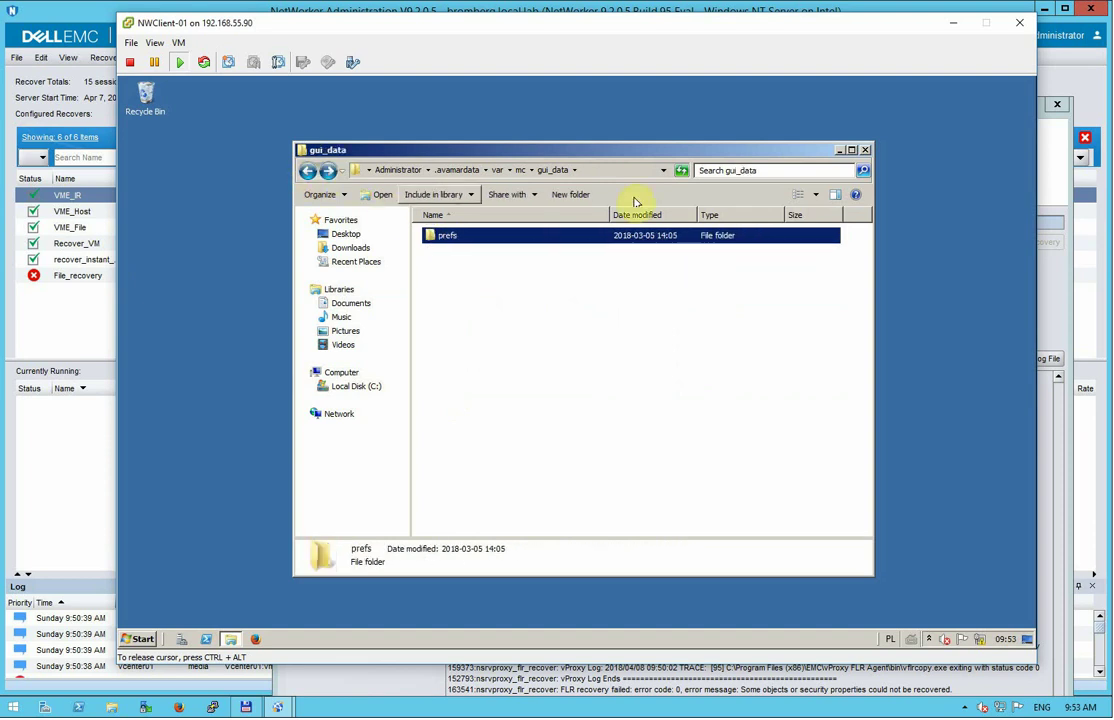
{"action": "left_click", "coordinate": [866, 151]}
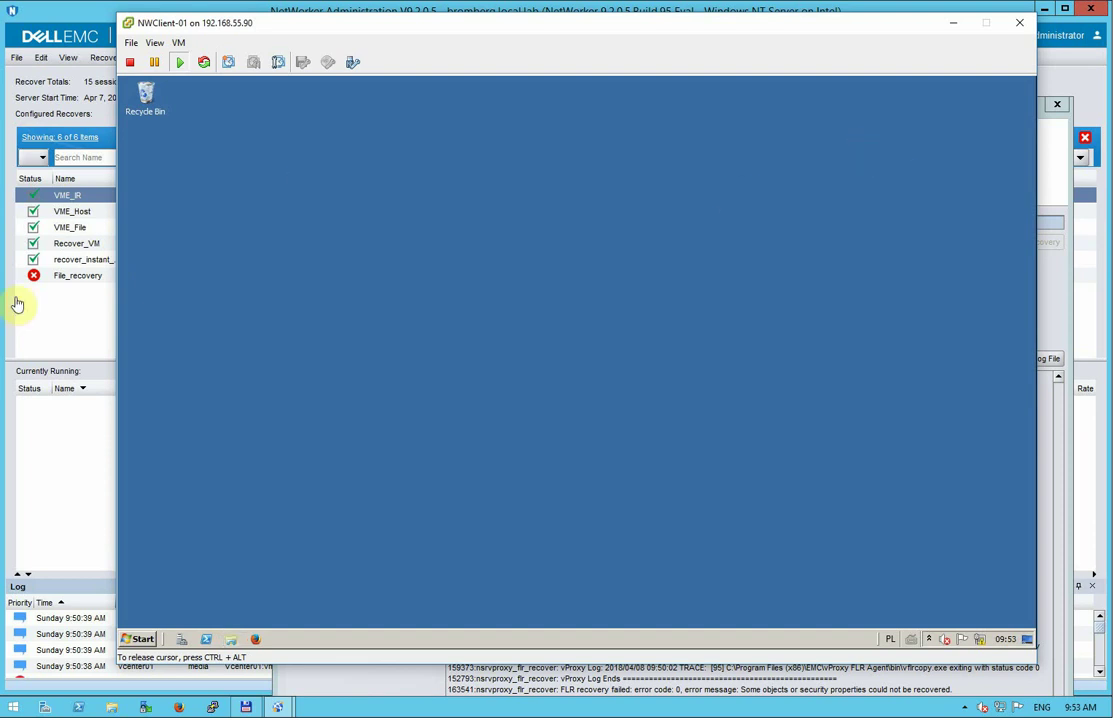
Minimize the VM console and finish the recovery wizard, leaving File_recovery in the recovers list.
{"action": "key", "text": "super+Down"}
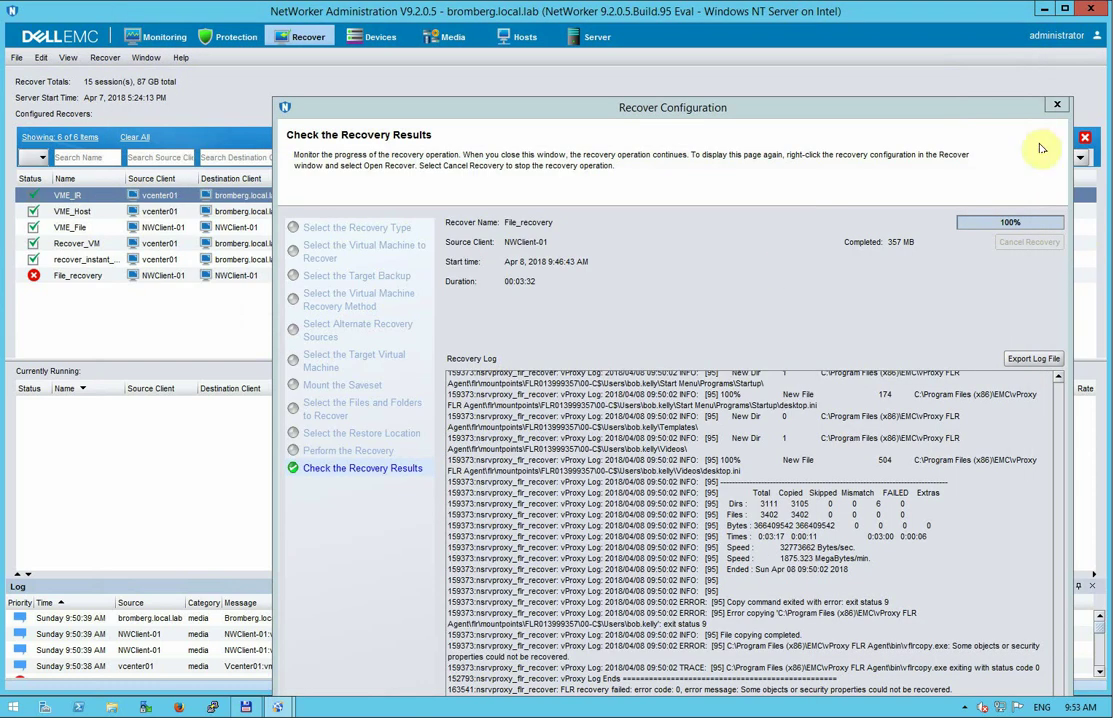
{"action": "left_click_drag", "start_coordinate": [972, 113], "coordinate": [862, 41]}
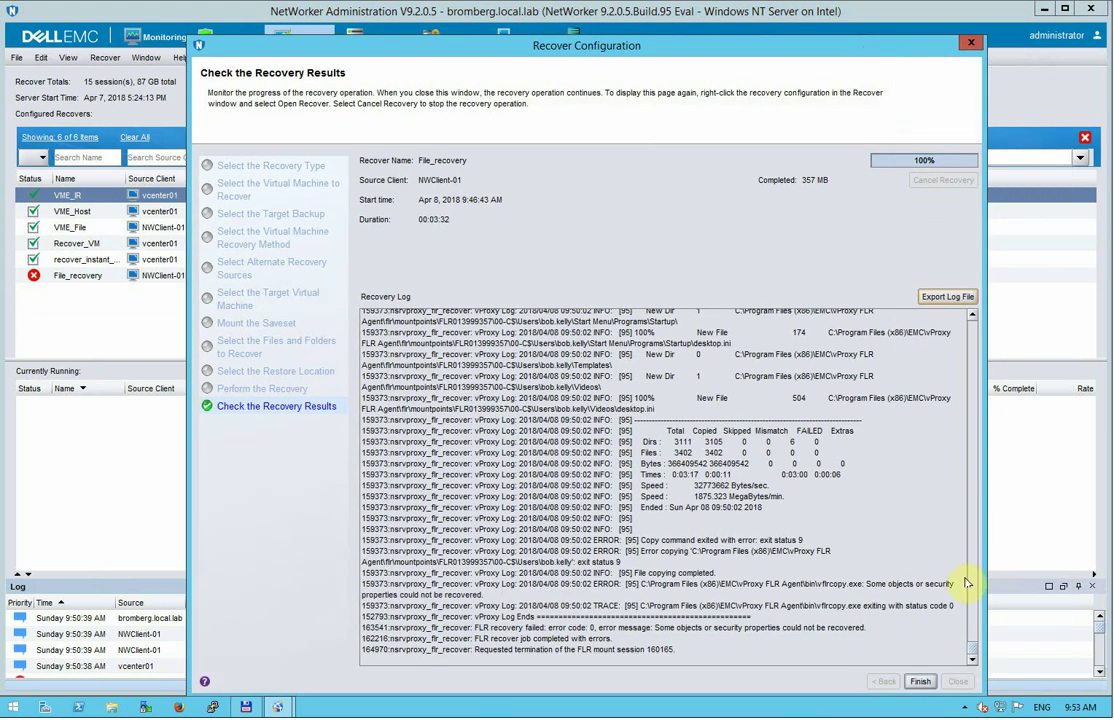
{"action": "left_click", "coordinate": [921, 682]}
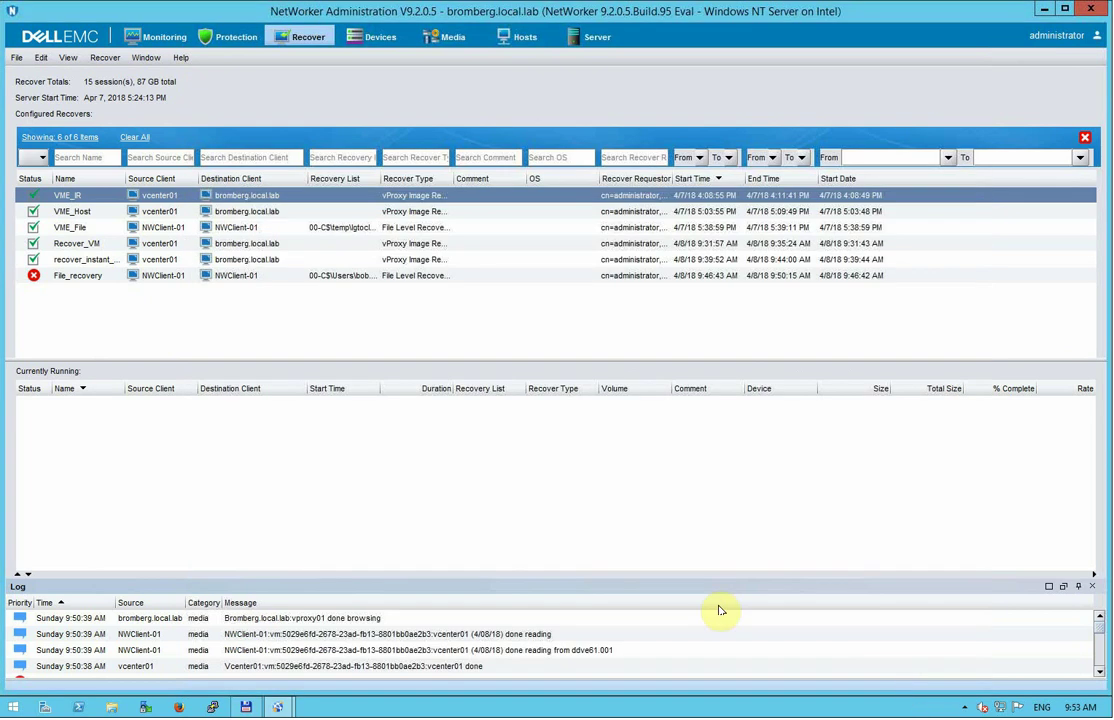